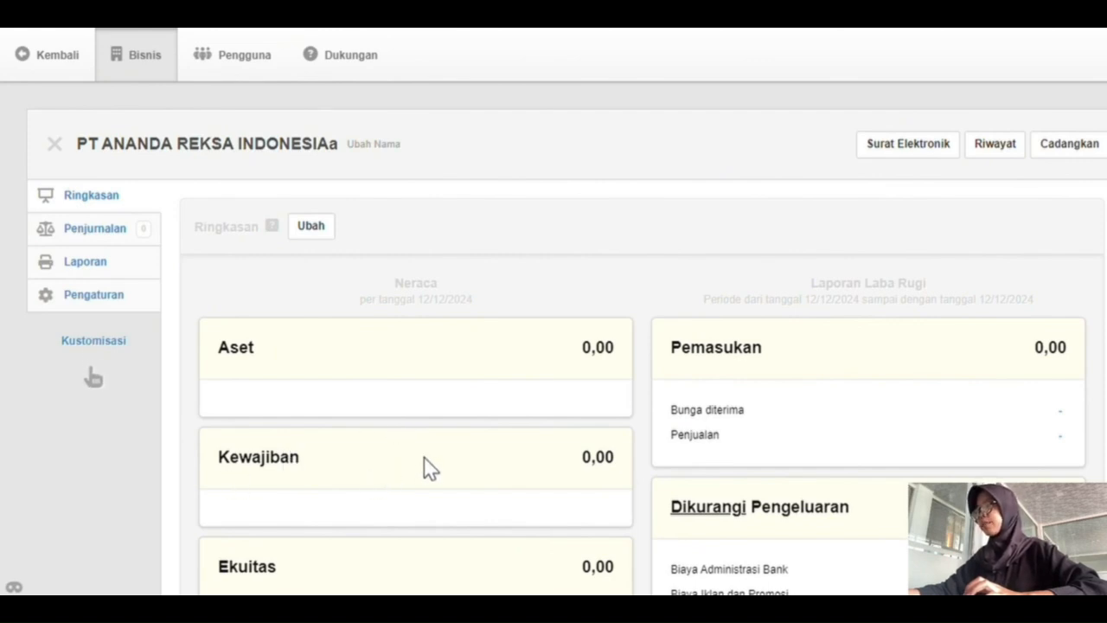
In module customisation, enable the Akun Kas & Bank and Faktur Penjualan modules.
left_click(154, 507)
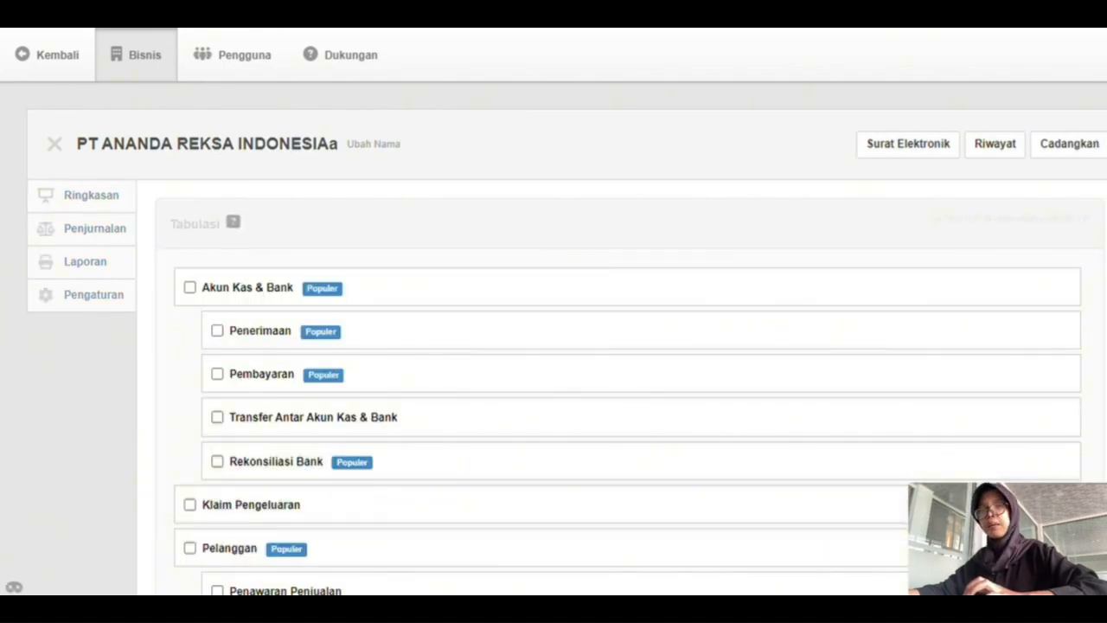
scroll(606, 346, "down", 3)
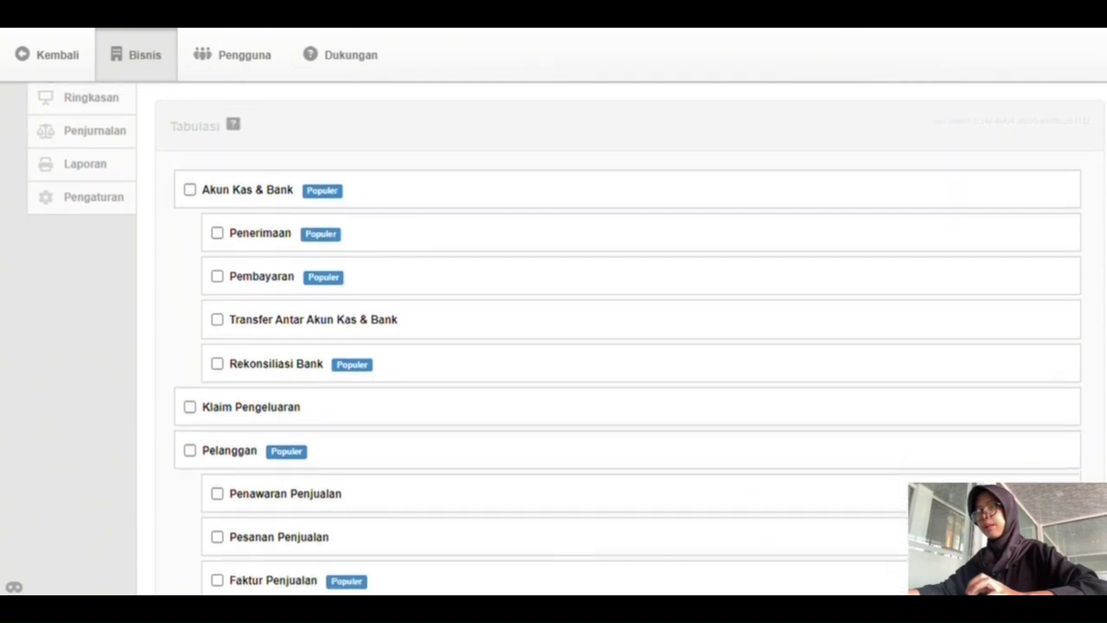
scroll(605, 346, "down", 1)
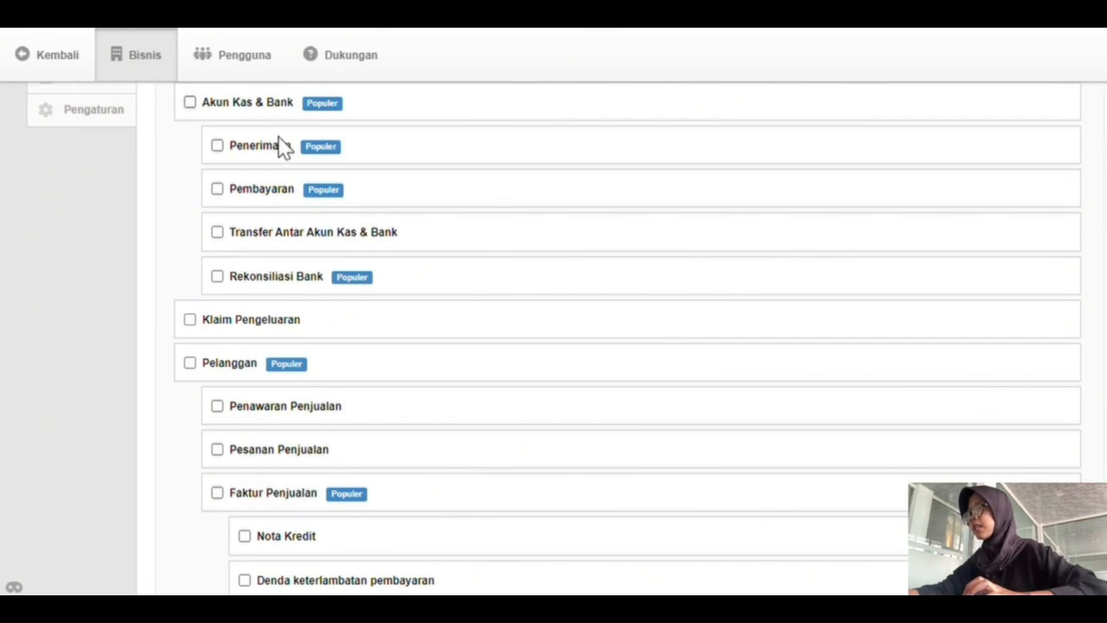
left_click(277, 106)
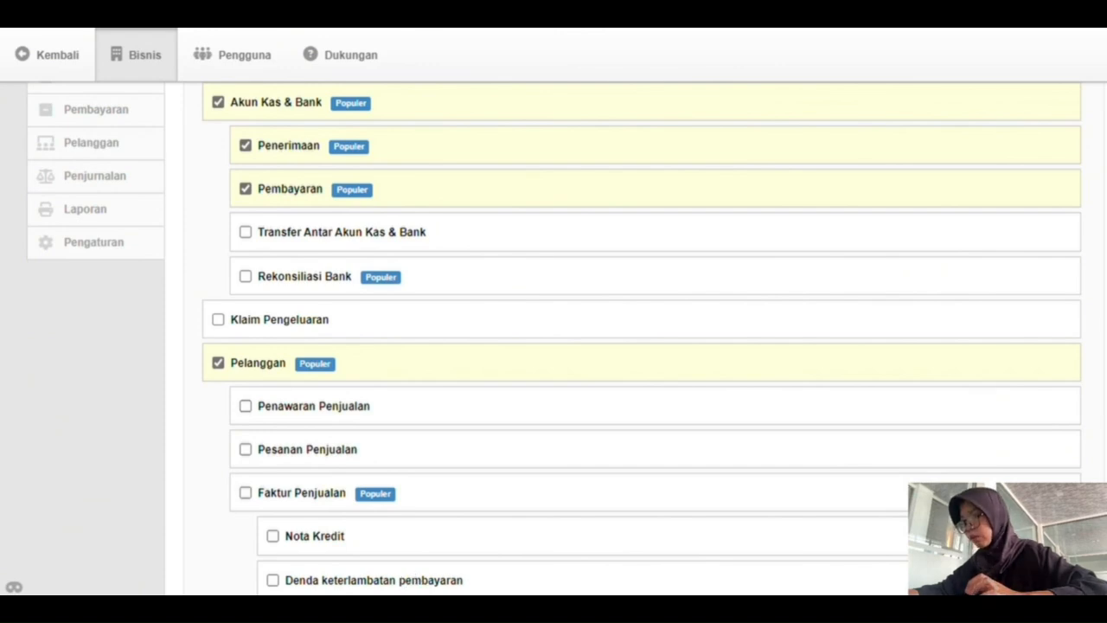
left_click(246, 493)
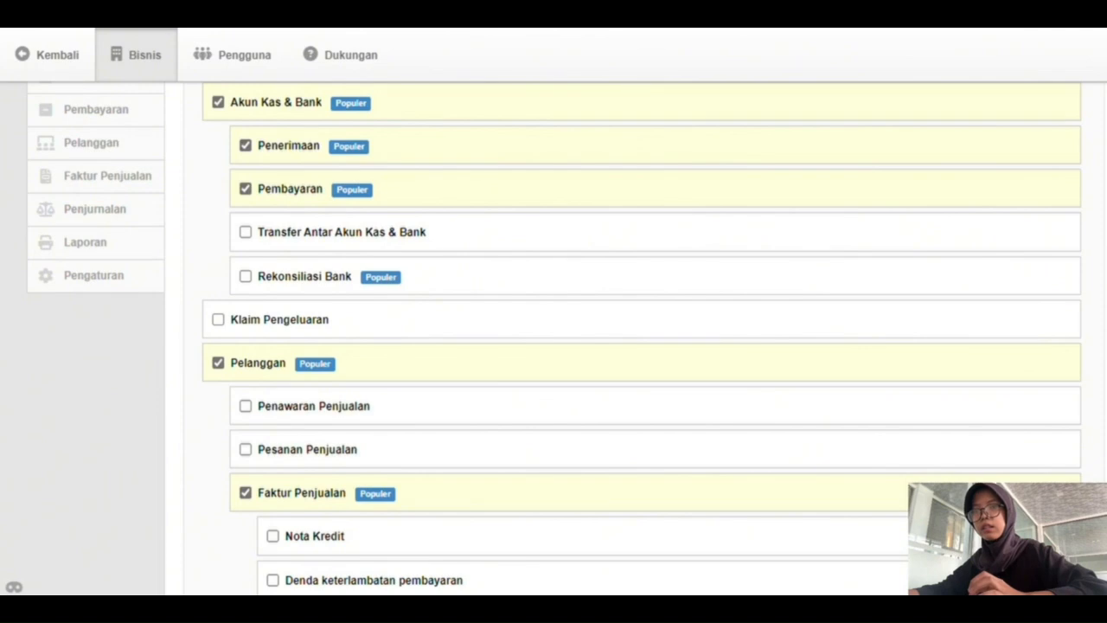
scroll(640, 346, "down", 3)
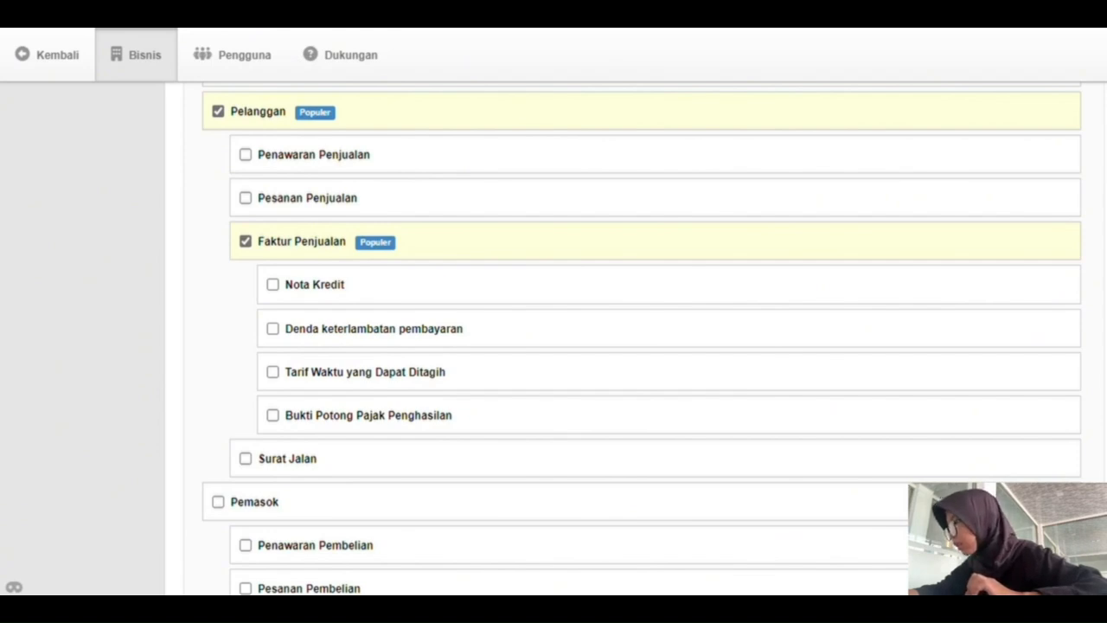
scroll(641, 337, "down", 1)
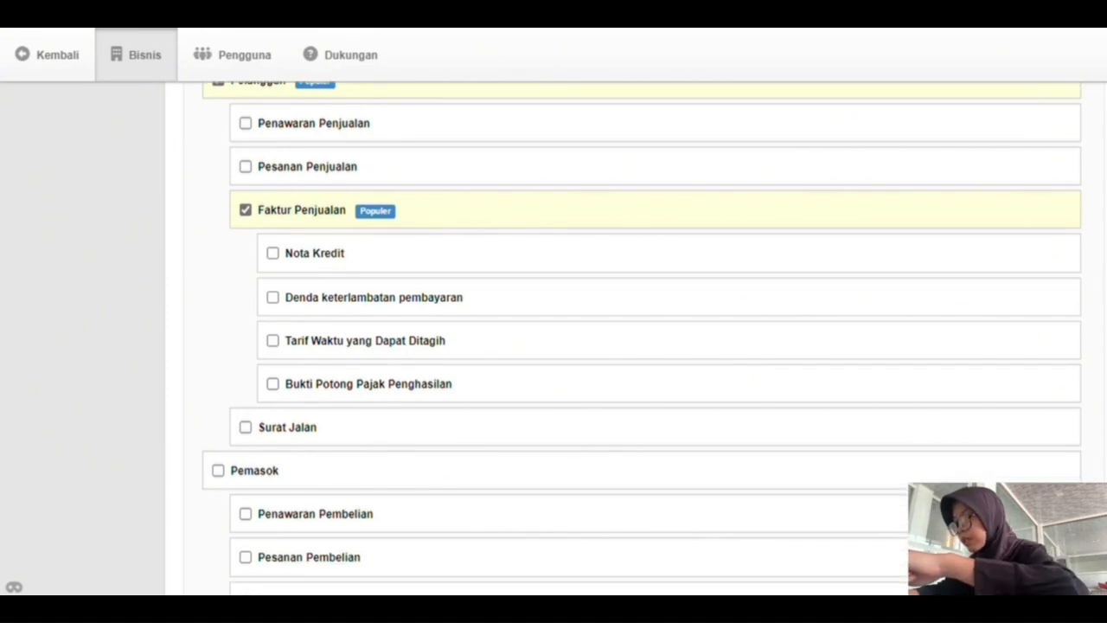
scroll(642, 337, "down", 1)
Also enable Pemasok, Faktur Pembelian and Persediaan Barang, then save the module selection.
left_click(218, 438)
scroll(642, 337, "down", 5)
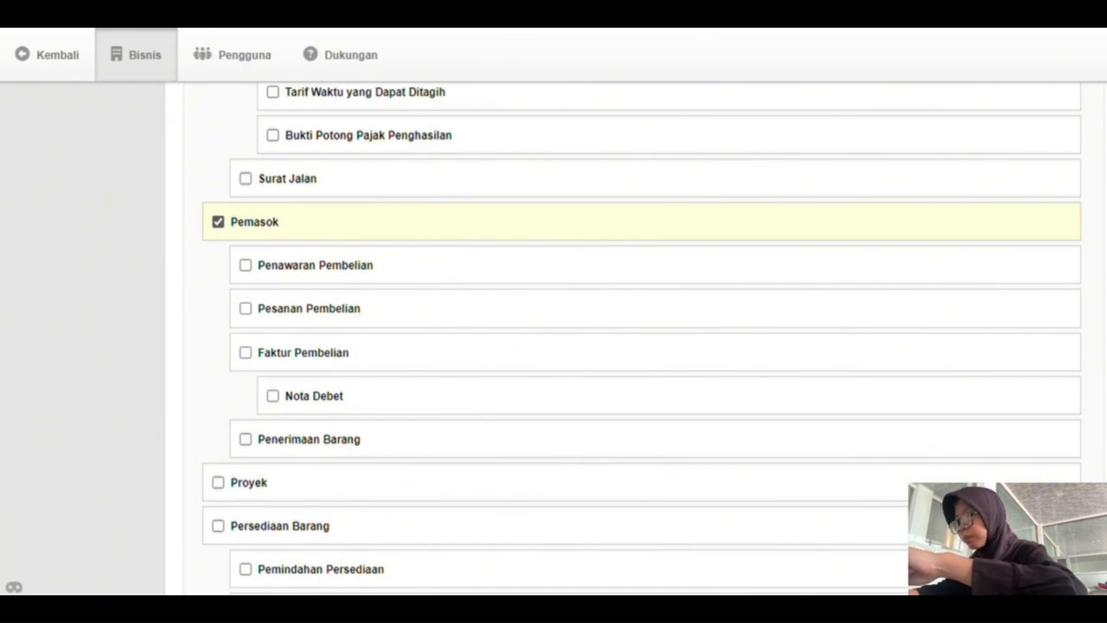
left_click(245, 352)
scroll(246, 352, "down", 1)
scroll(642, 337, "down", 4)
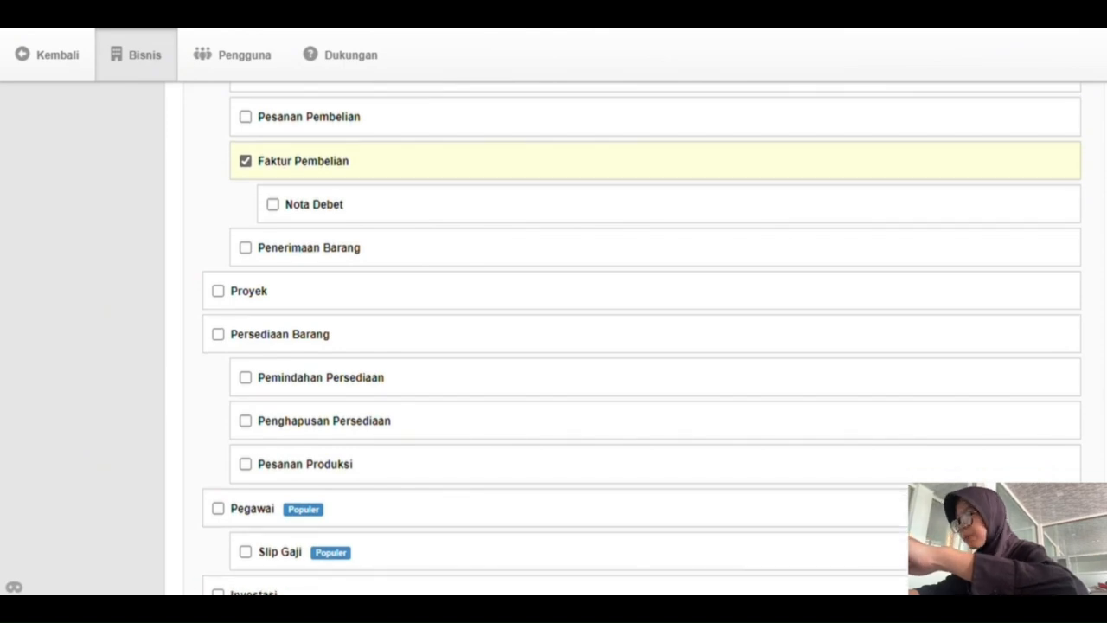
left_click(218, 333)
scroll(641, 337, "down", 4)
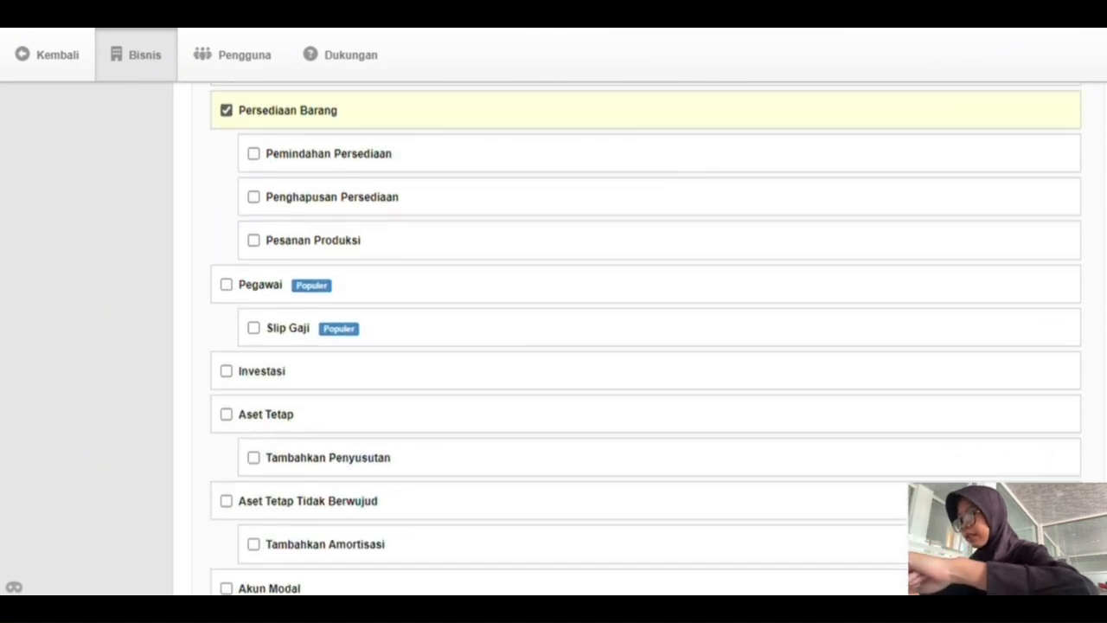
scroll(642, 337, "down", 2)
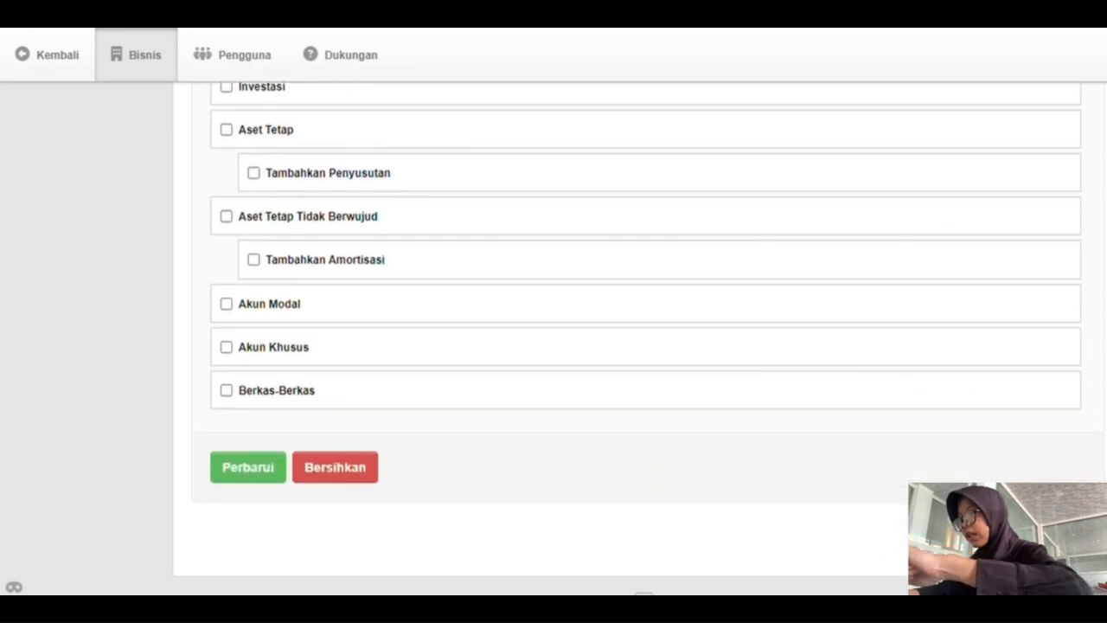
left_click(248, 467)
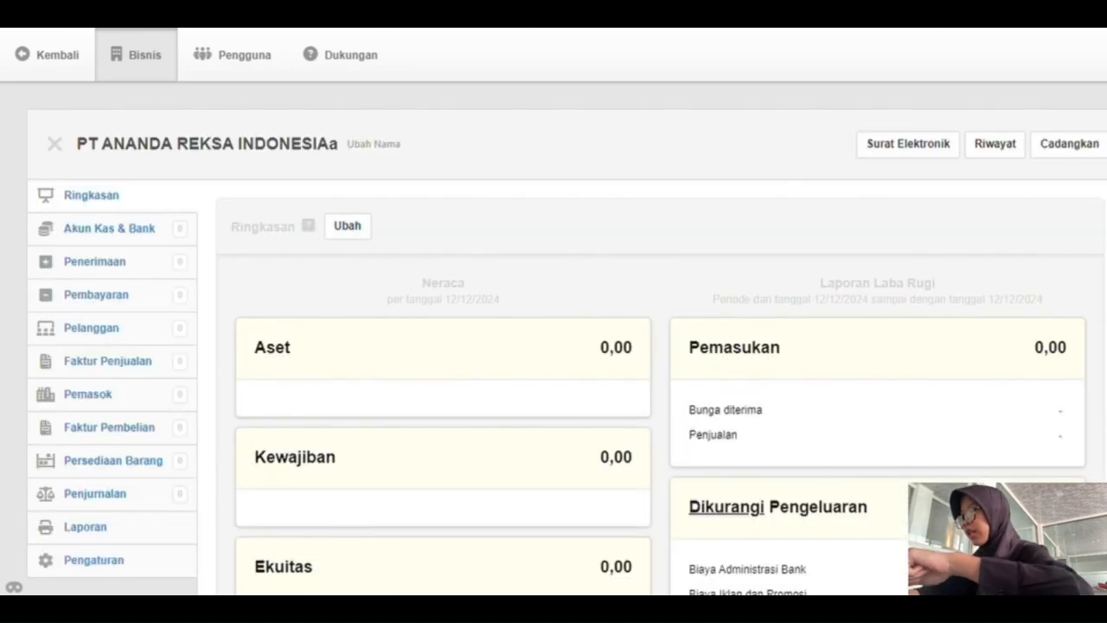
In Pengaturan > Bagan Akun, create the balance-sheet group 'aset lancar' under Aset.
scroll(568, 338, "down", 2)
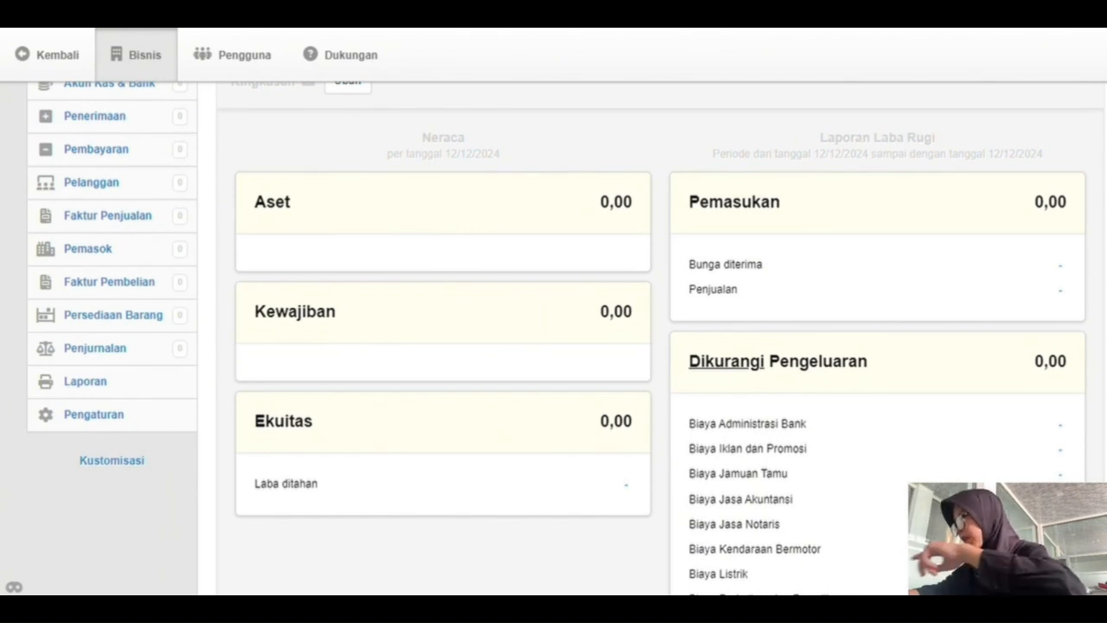
left_click(94, 414)
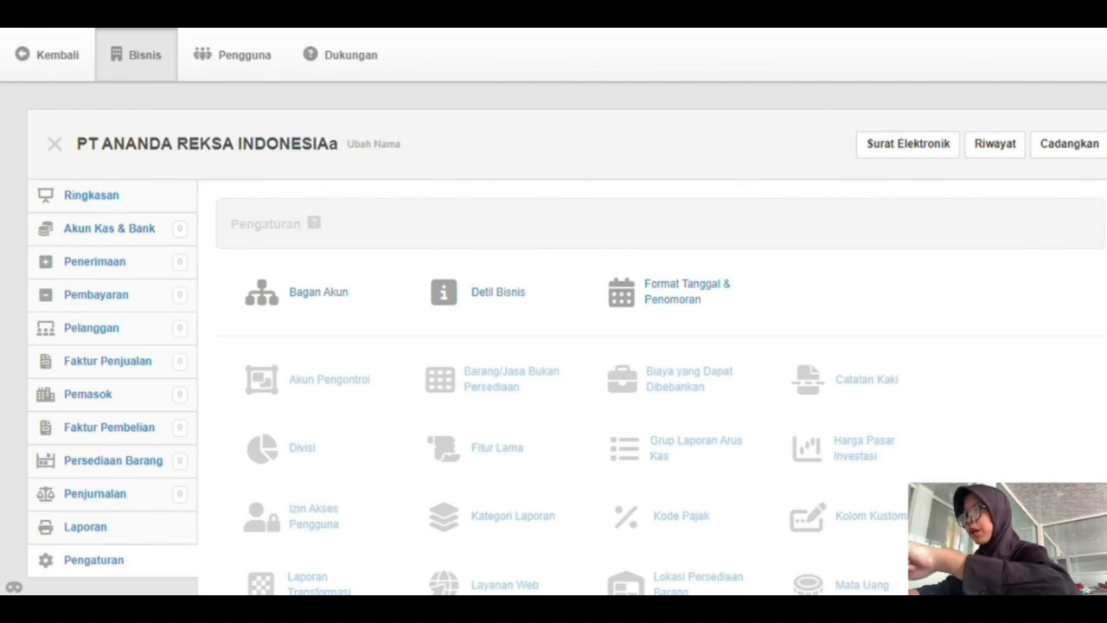
left_click(303, 291)
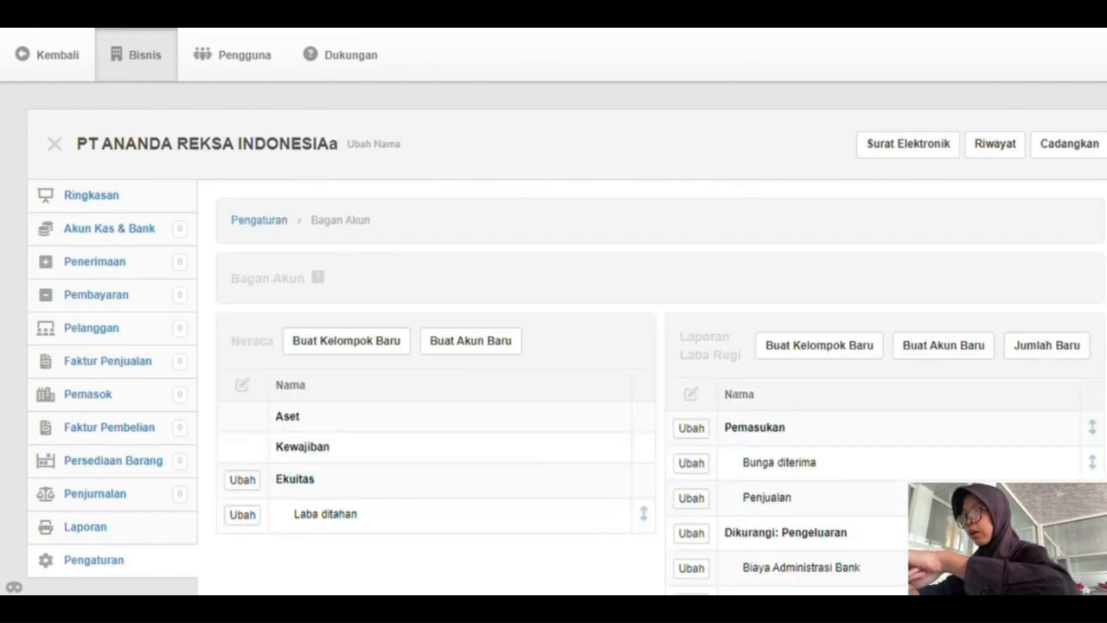
scroll(568, 338, "down", 2)
scroll(568, 339, "up", 1)
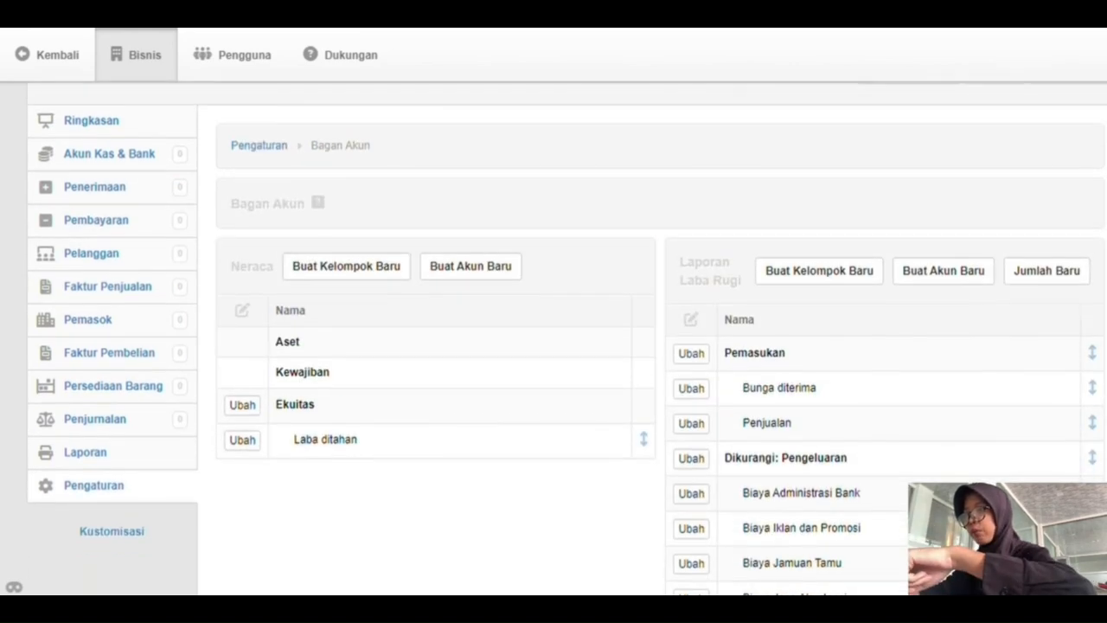
left_click(346, 266)
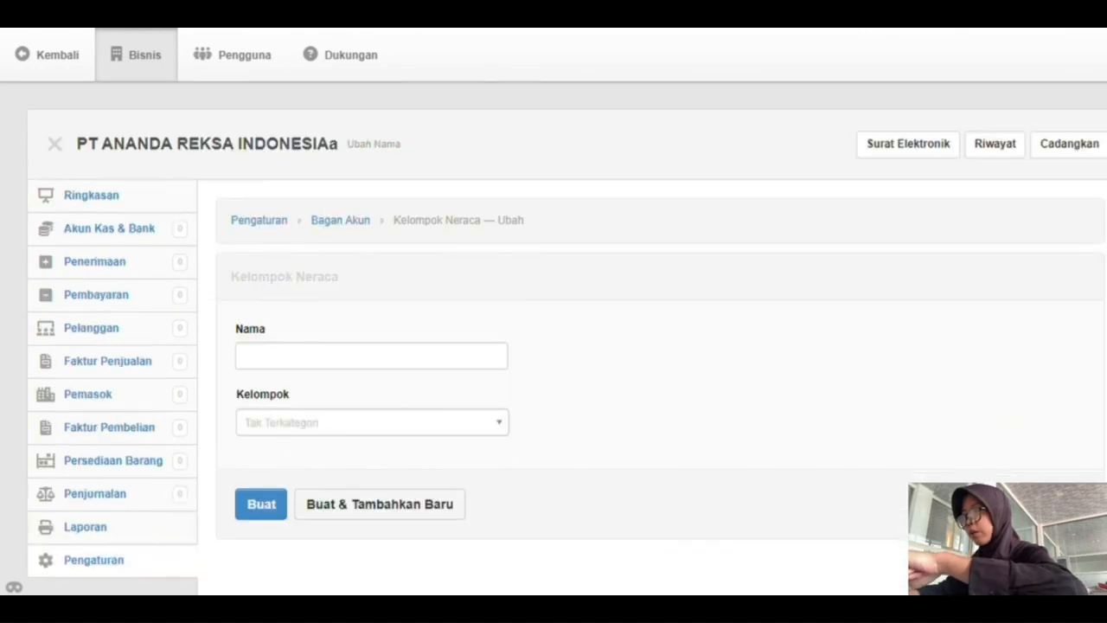
left_click(363, 355)
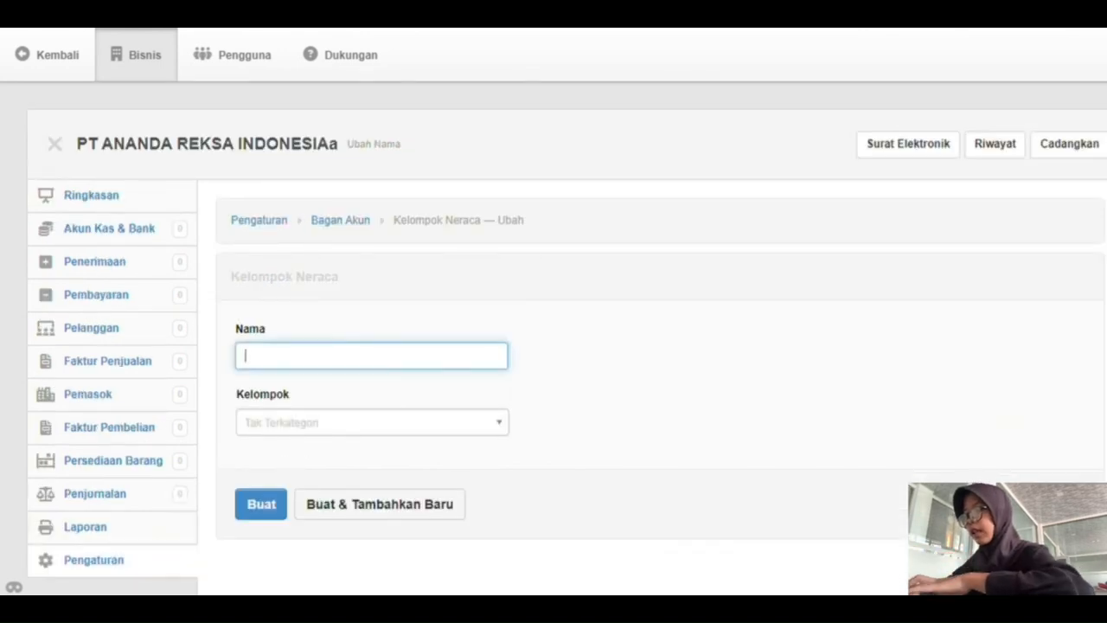
type("aset la")
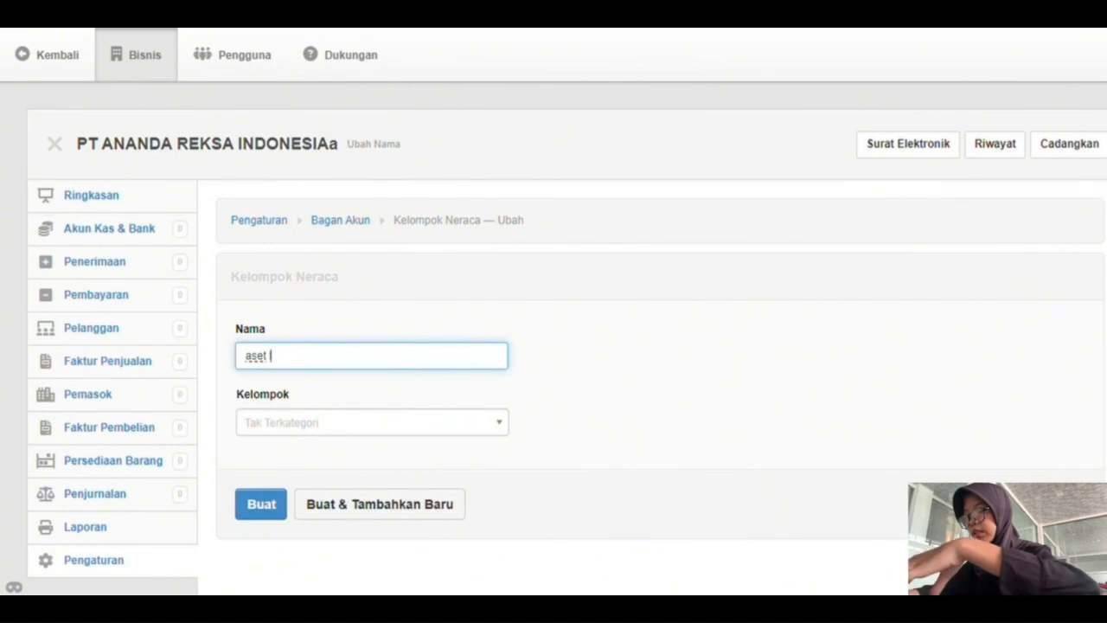
type("ncar")
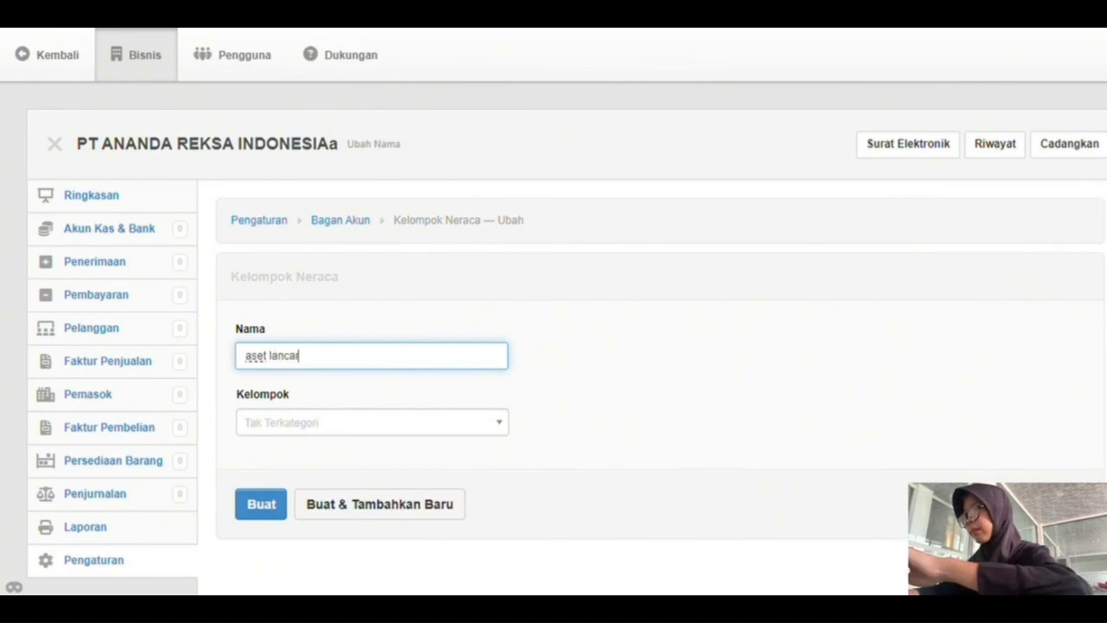
left_click(372, 422)
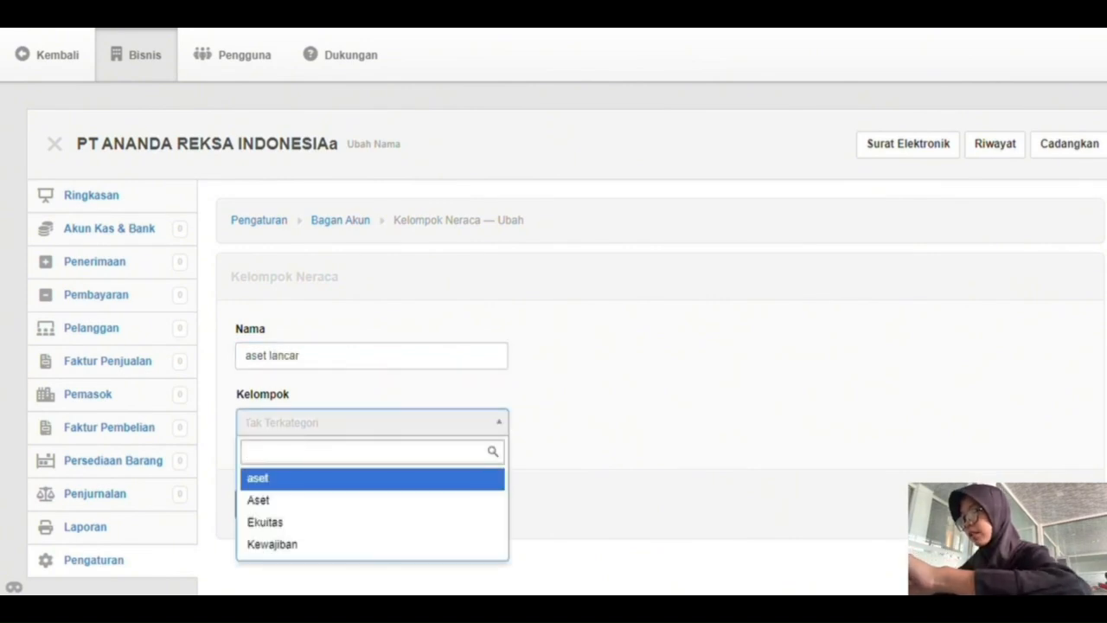
left_click(258, 499)
left_click(262, 504)
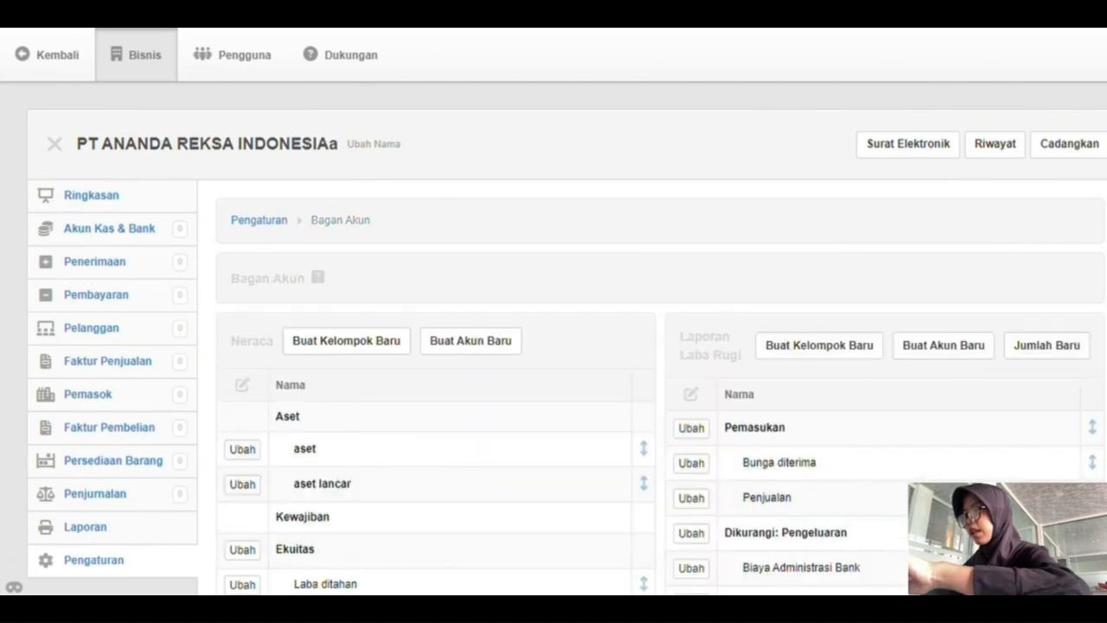
Create a second balance-sheet group 'aset tetap' under Aset.
scroll(567, 339, "down", 1)
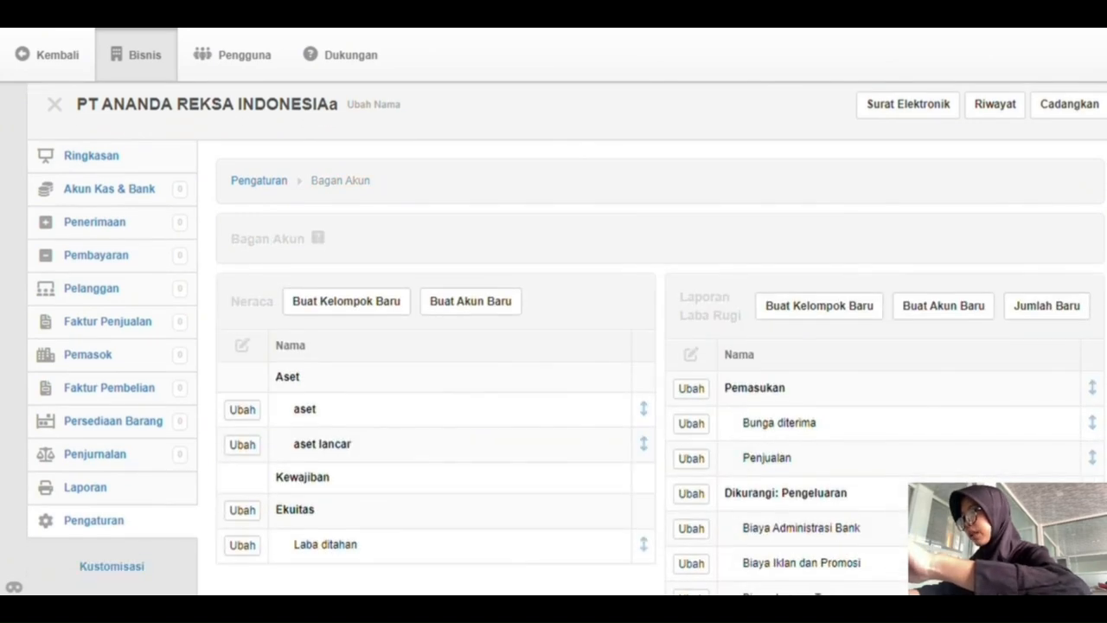
left_click(346, 301)
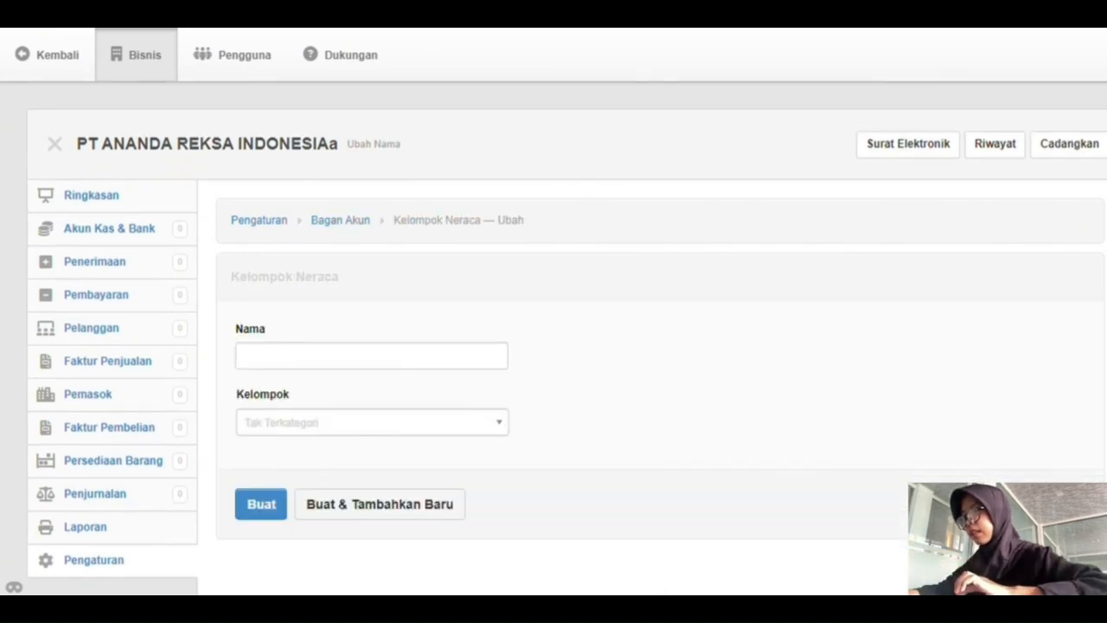
left_click(371, 356)
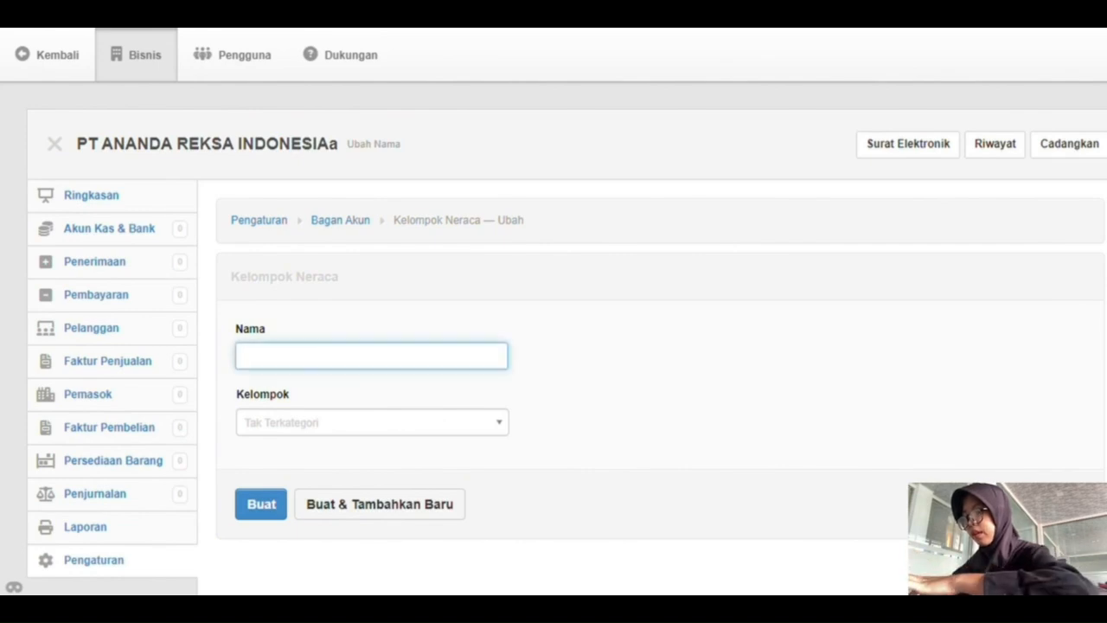
type("aset te")
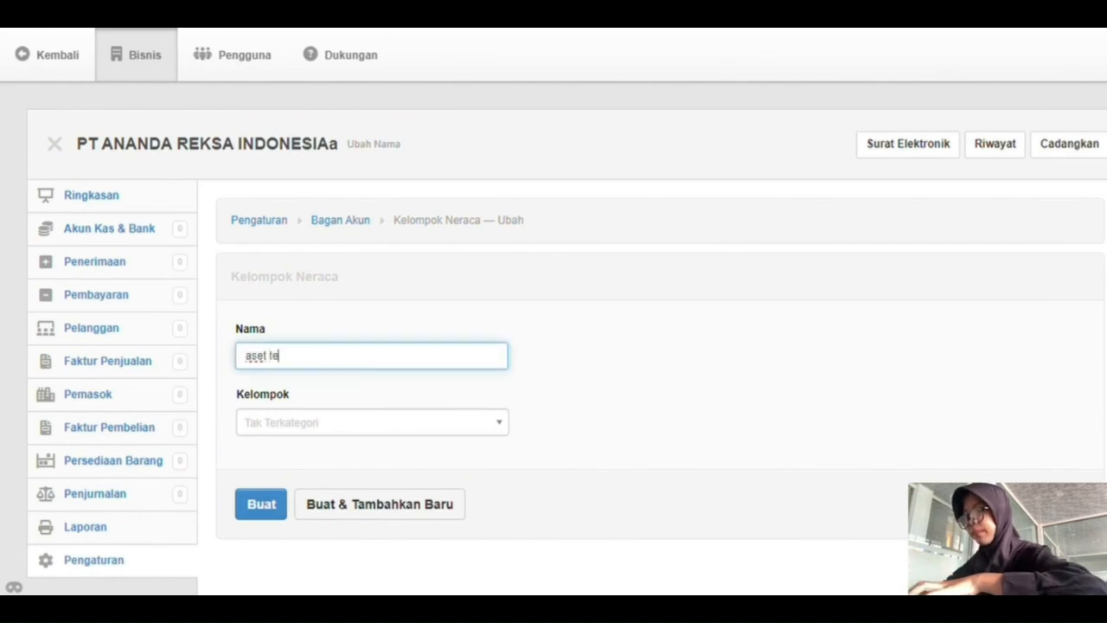
type("tap")
left_click(372, 422)
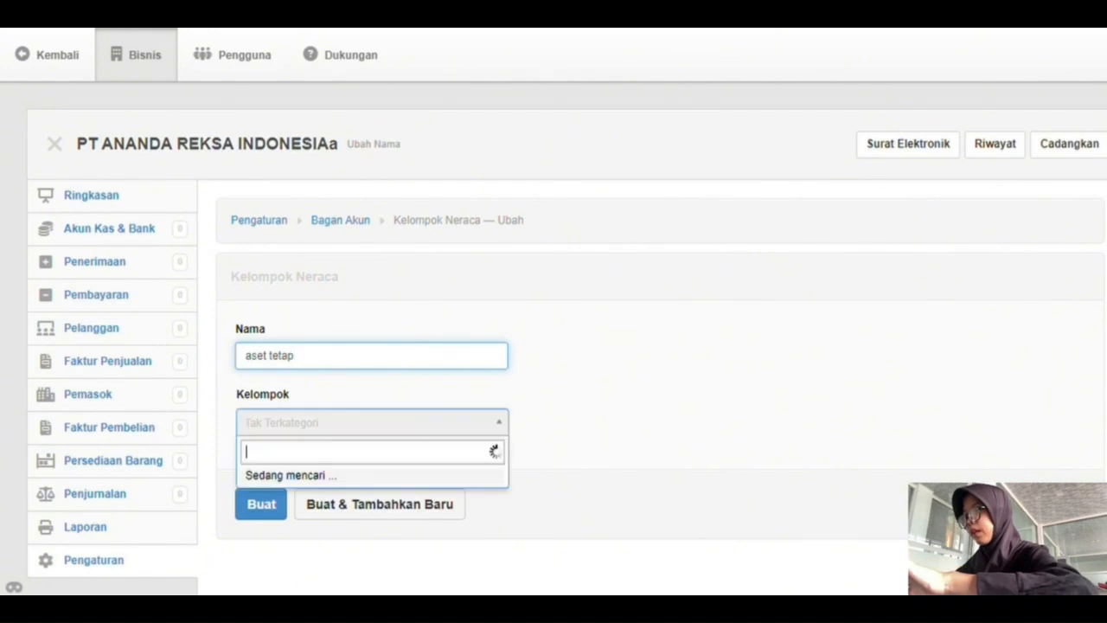
left_click(259, 500)
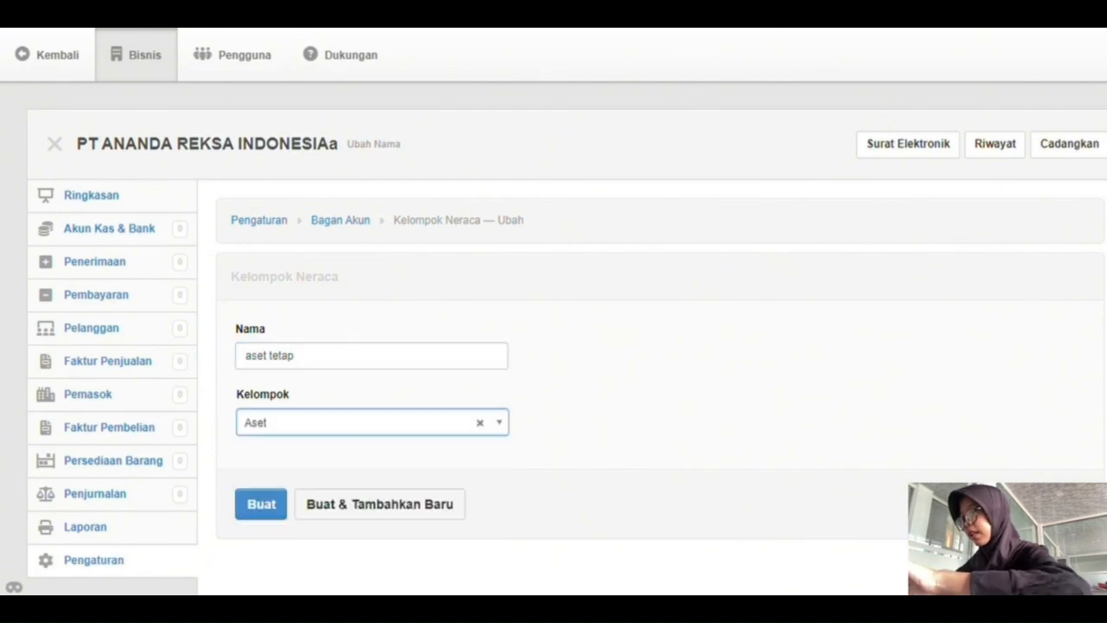
left_click(261, 505)
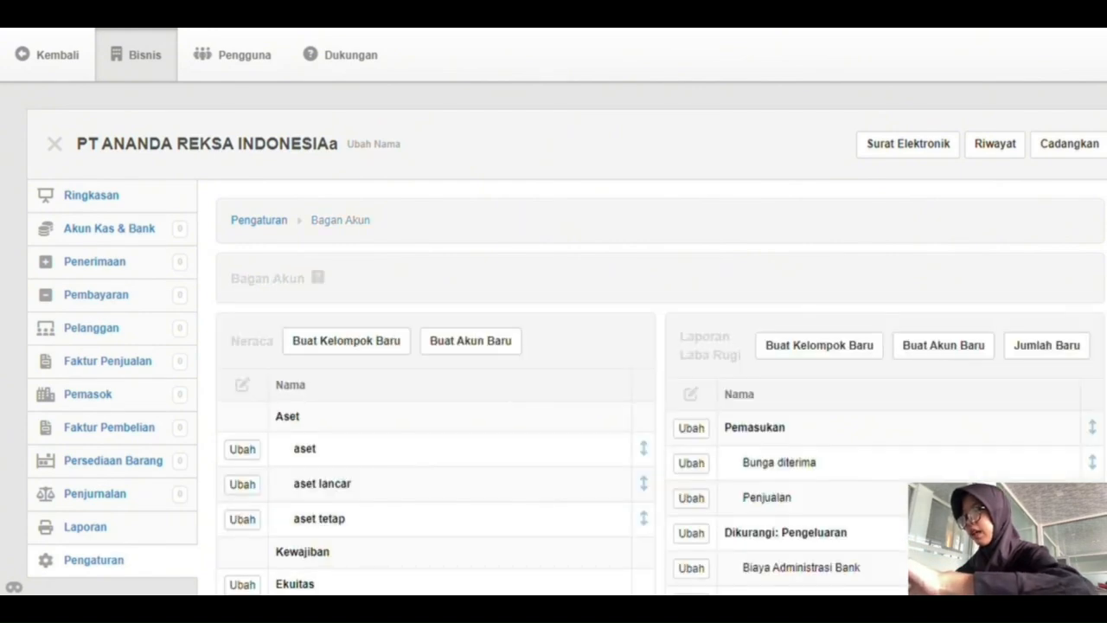
scroll(553, 346, "down", 1)
scroll(554, 346, "up", 1)
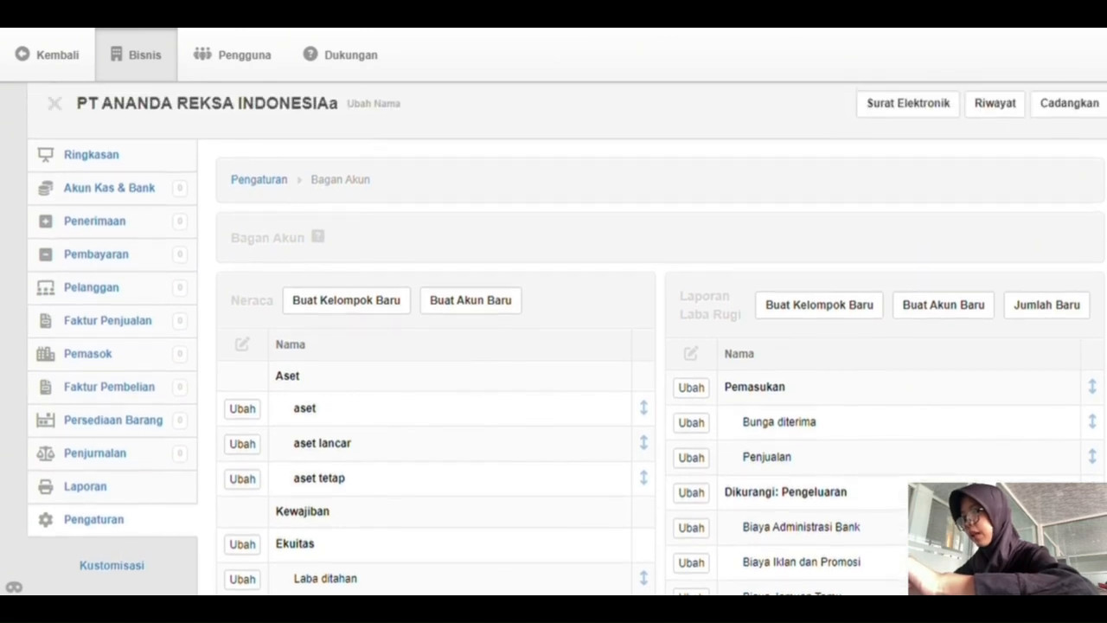
scroll(554, 346, "down", 1)
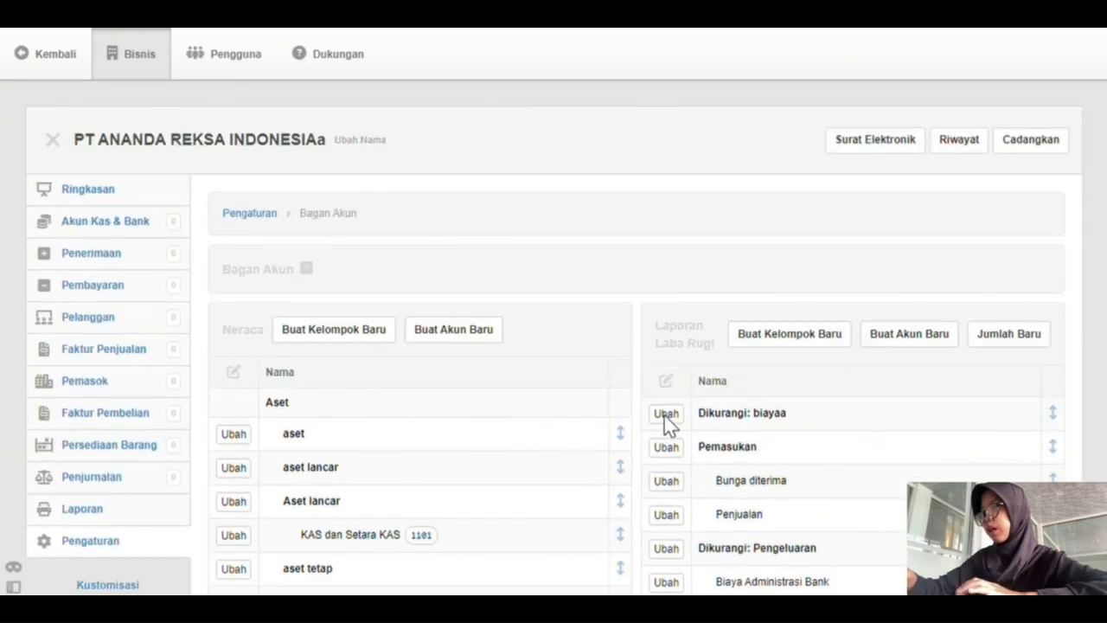
Create the account 'KAS & SETARA KAS' with code 1101 in the Aset lancar group.
left_click(667, 488)
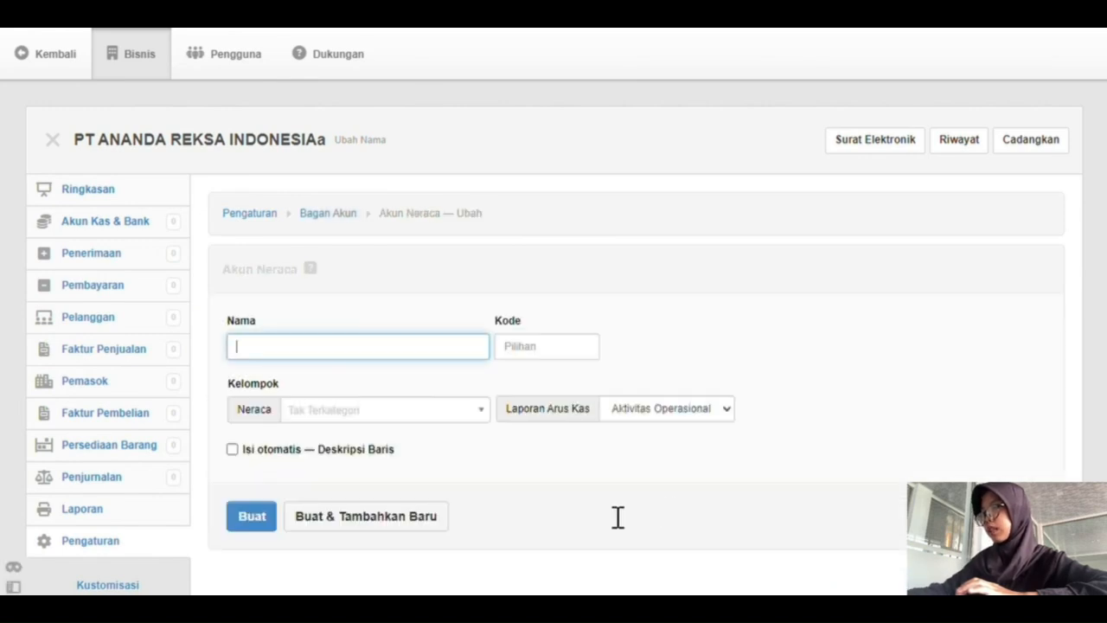
type("KAS")
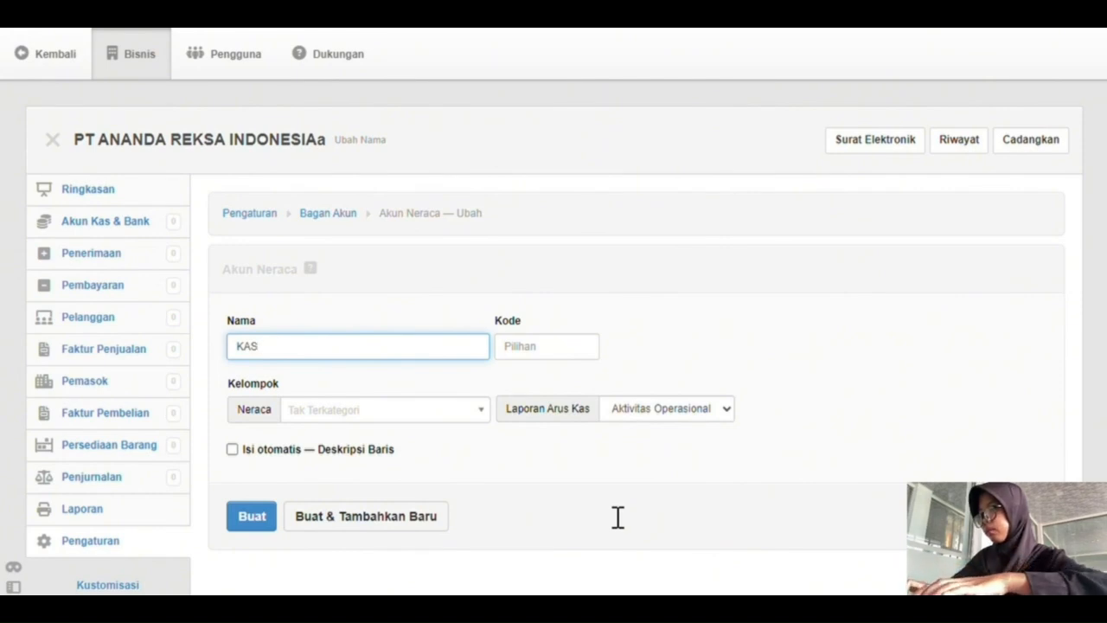
type(" & SE")
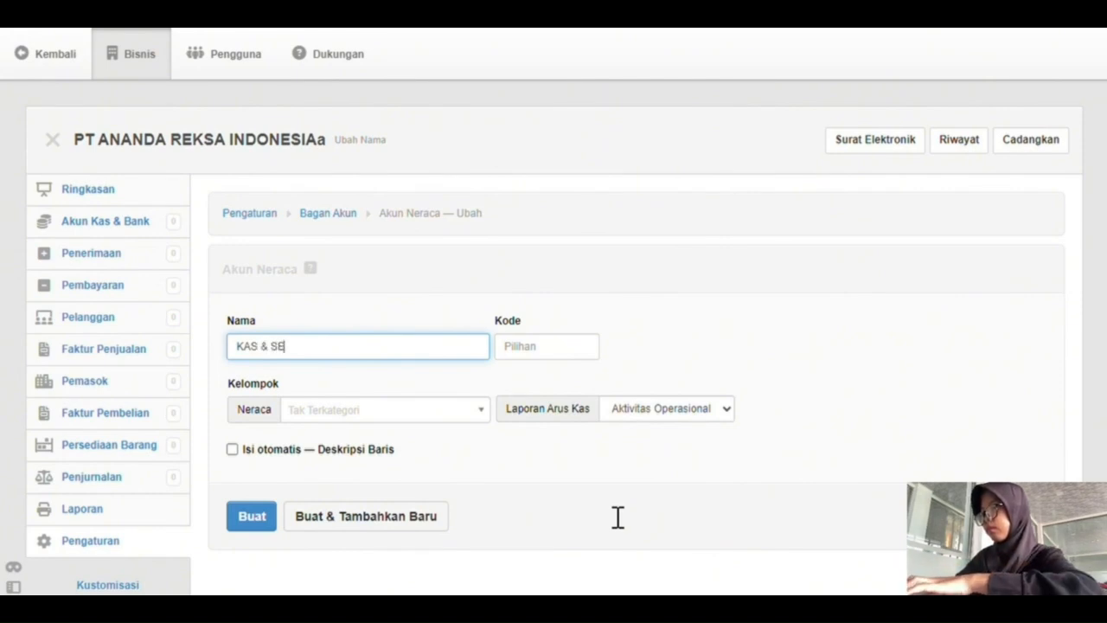
type("TARA KAS")
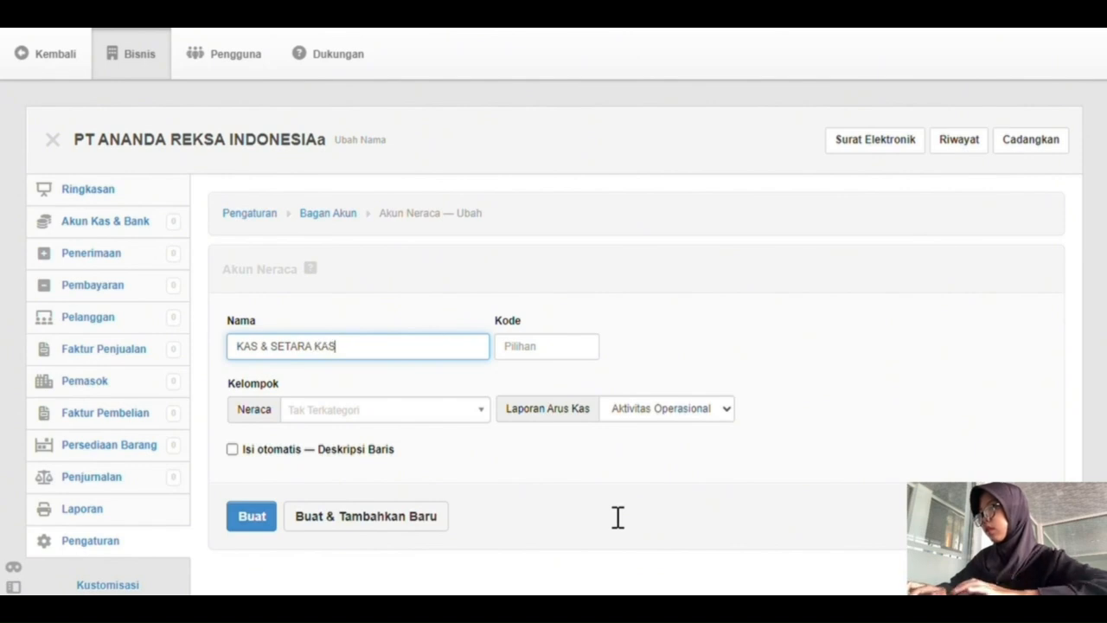
key("Tab")
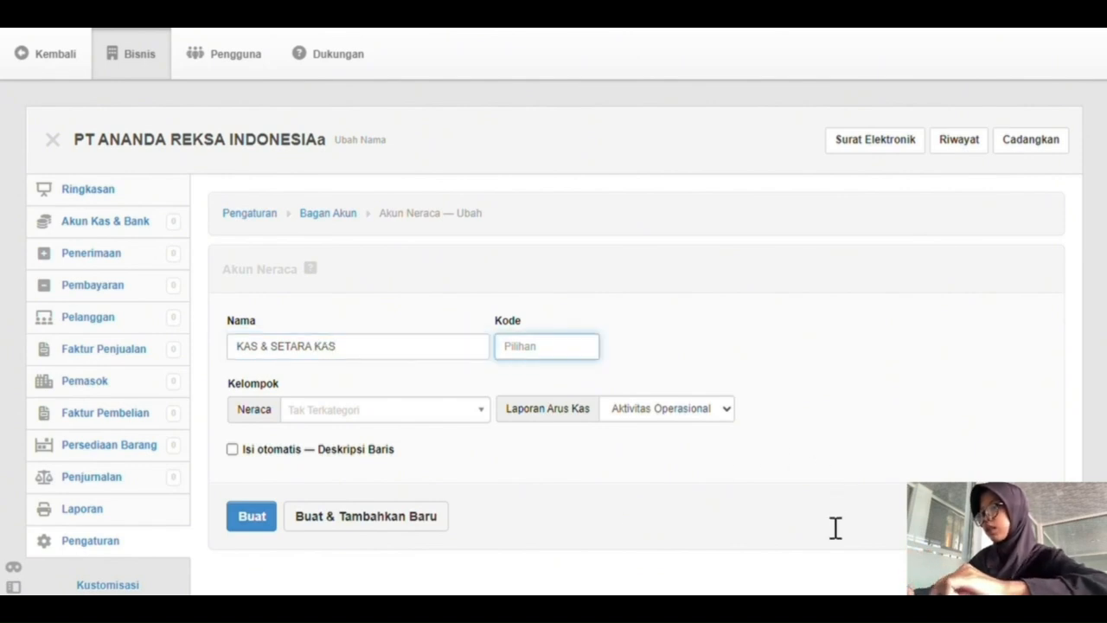
type("1101")
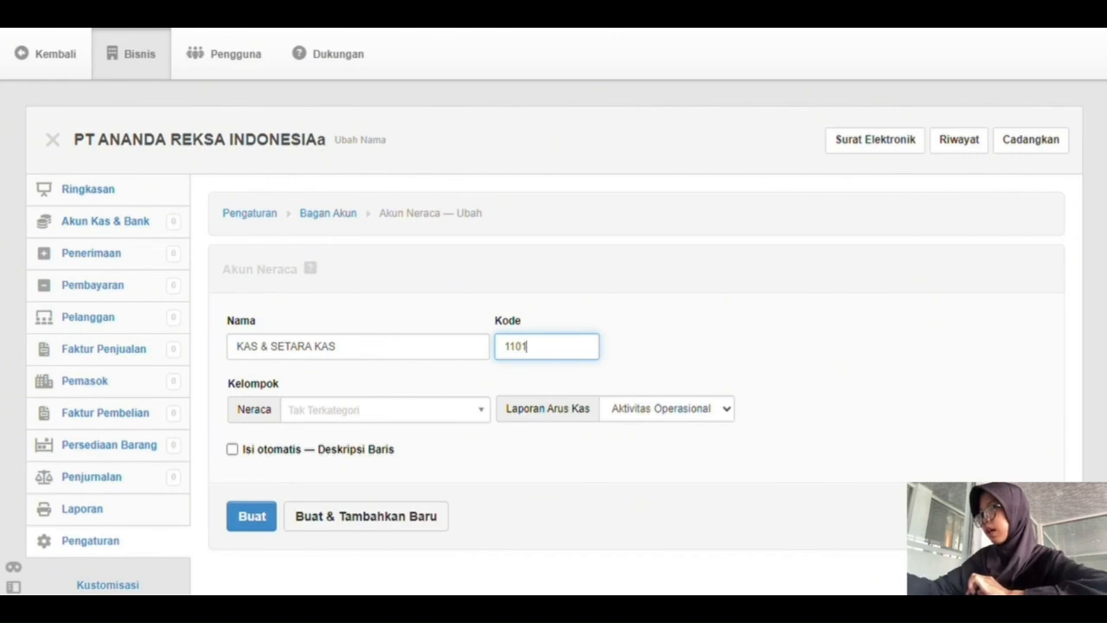
key("Tab")
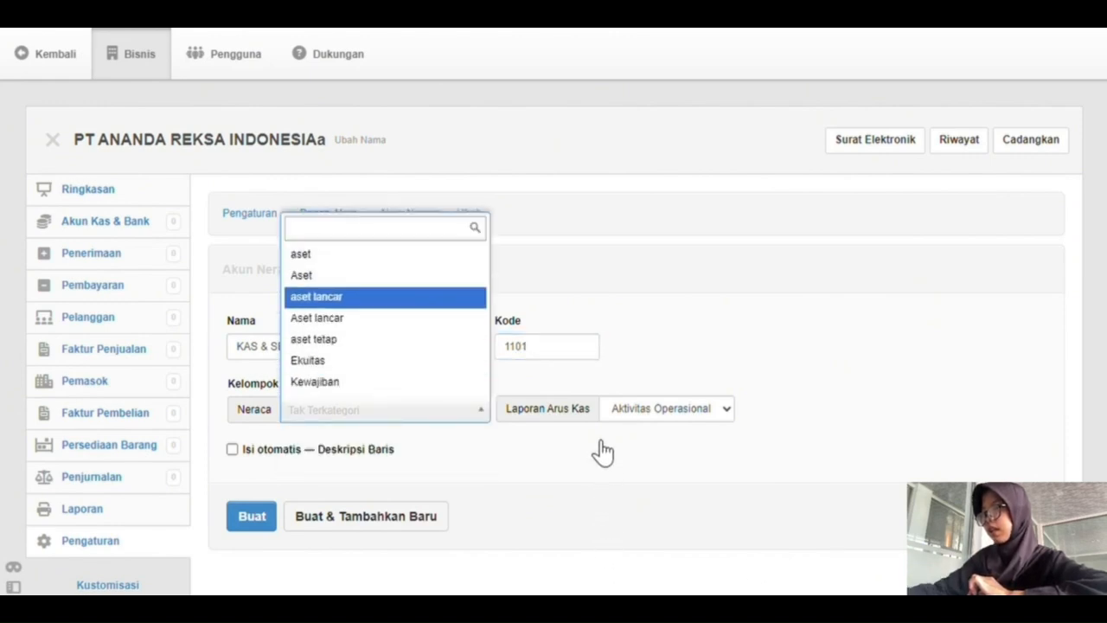
key("Down")
key("Return")
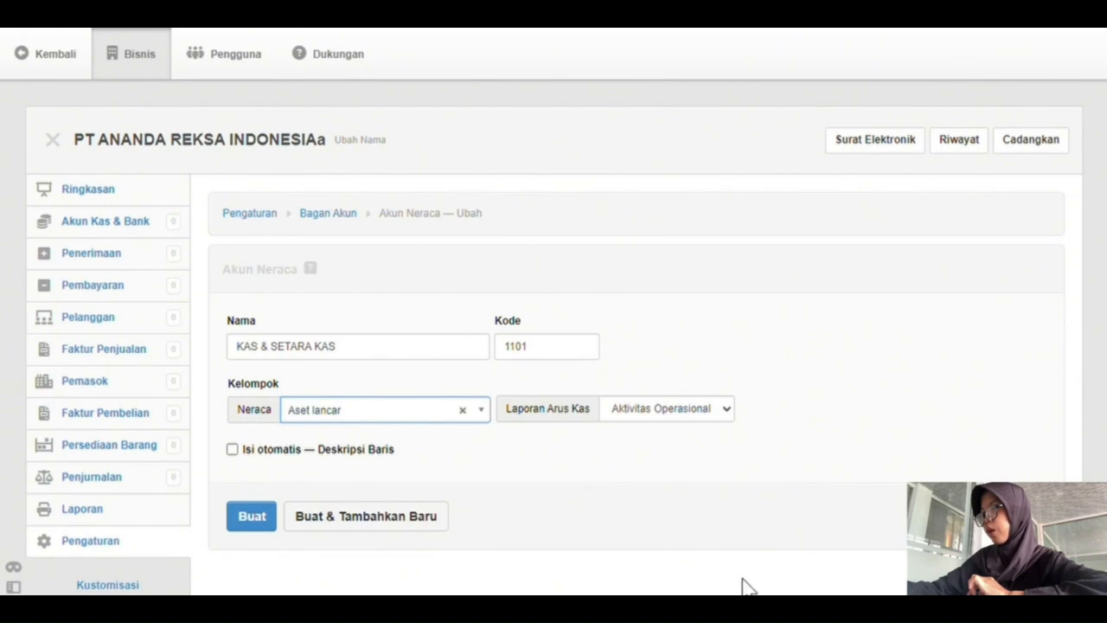
left_click(252, 516)
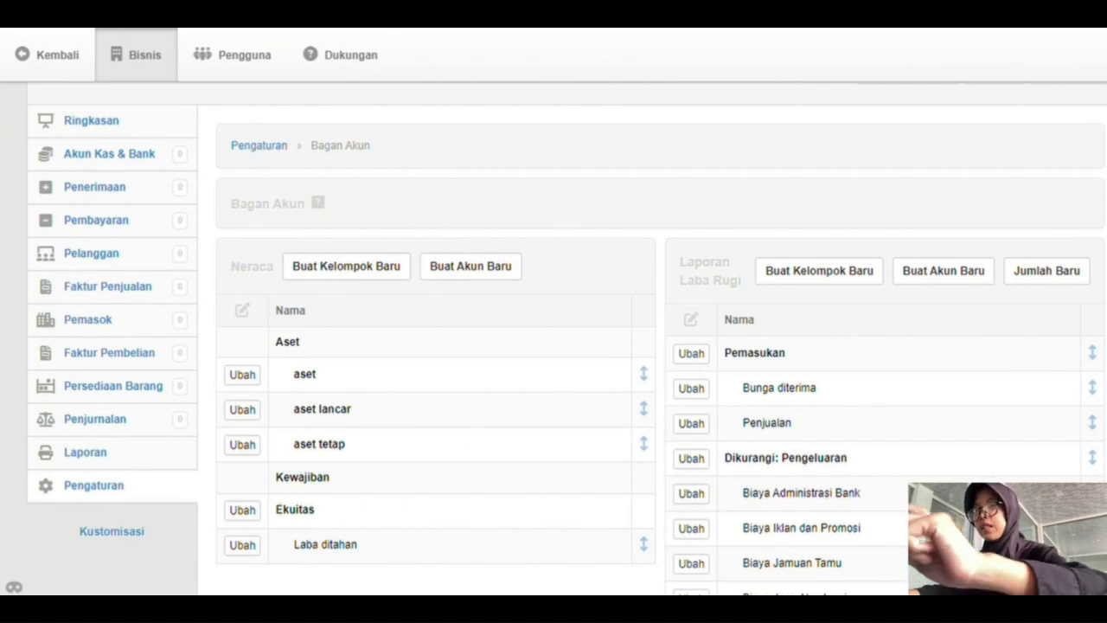
Create the profit and loss account 'biaya' in the Pemasukan group.
left_click(819, 271)
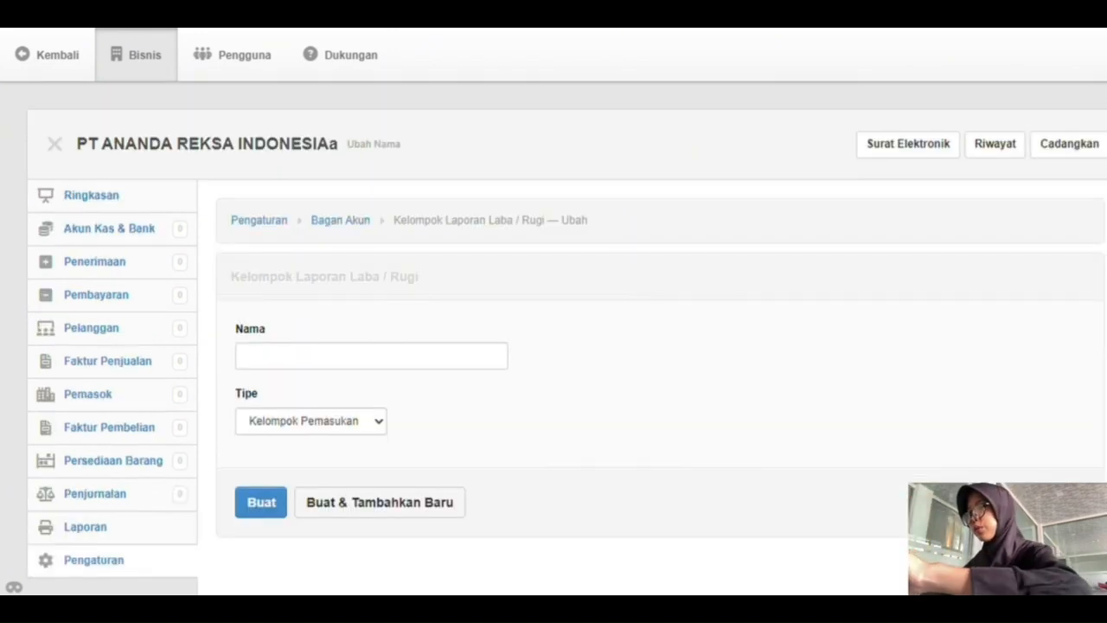
left_click(372, 355)
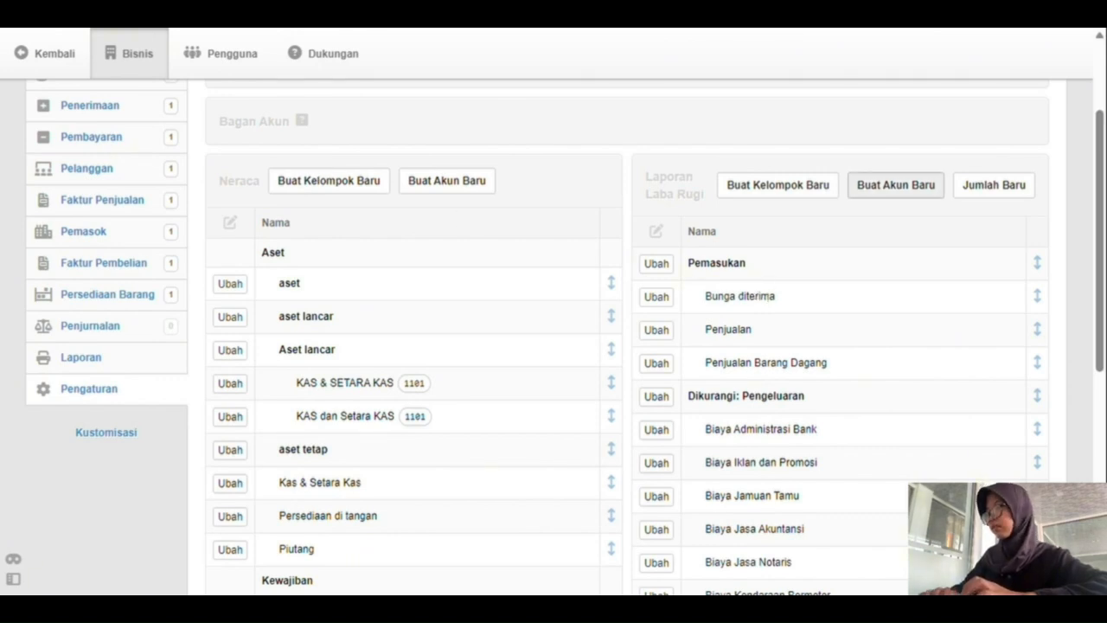
left_click(896, 184)
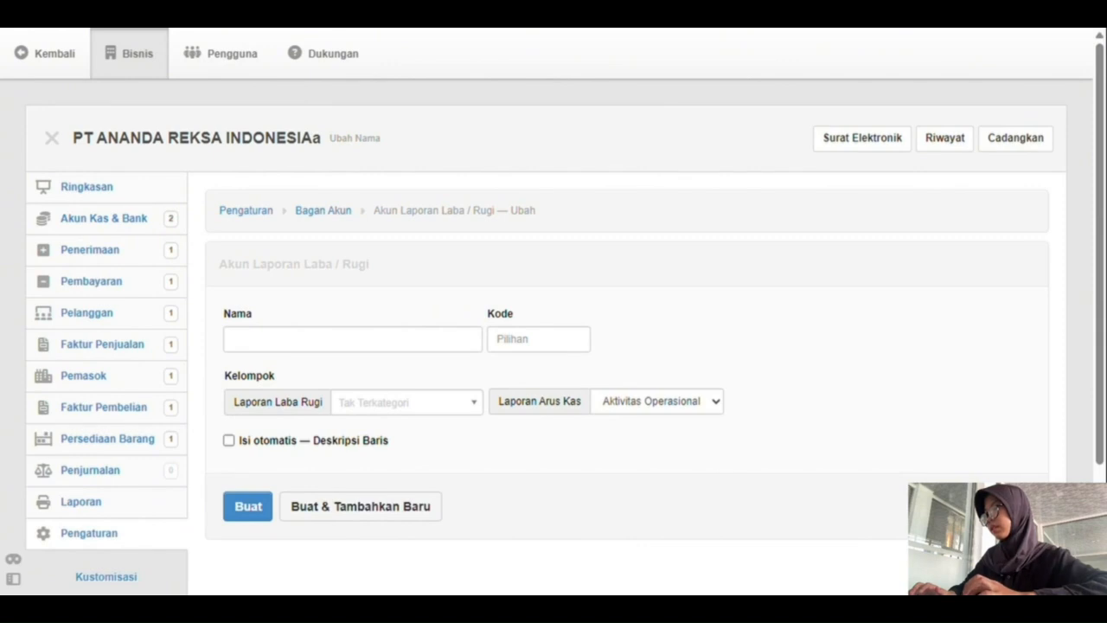
left_click(429, 339)
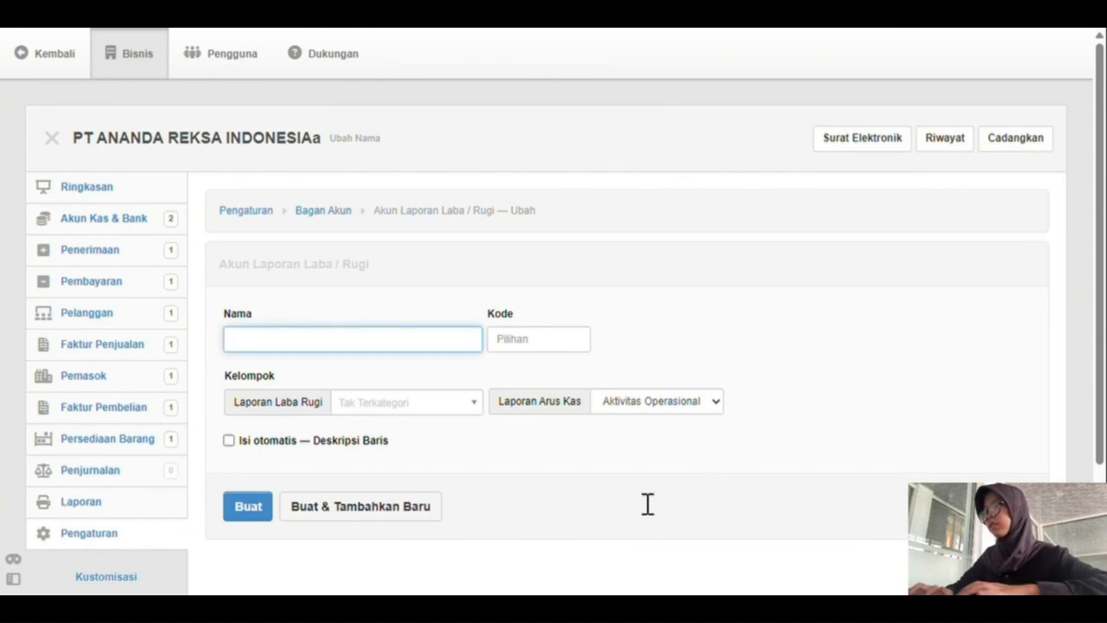
type("biaya")
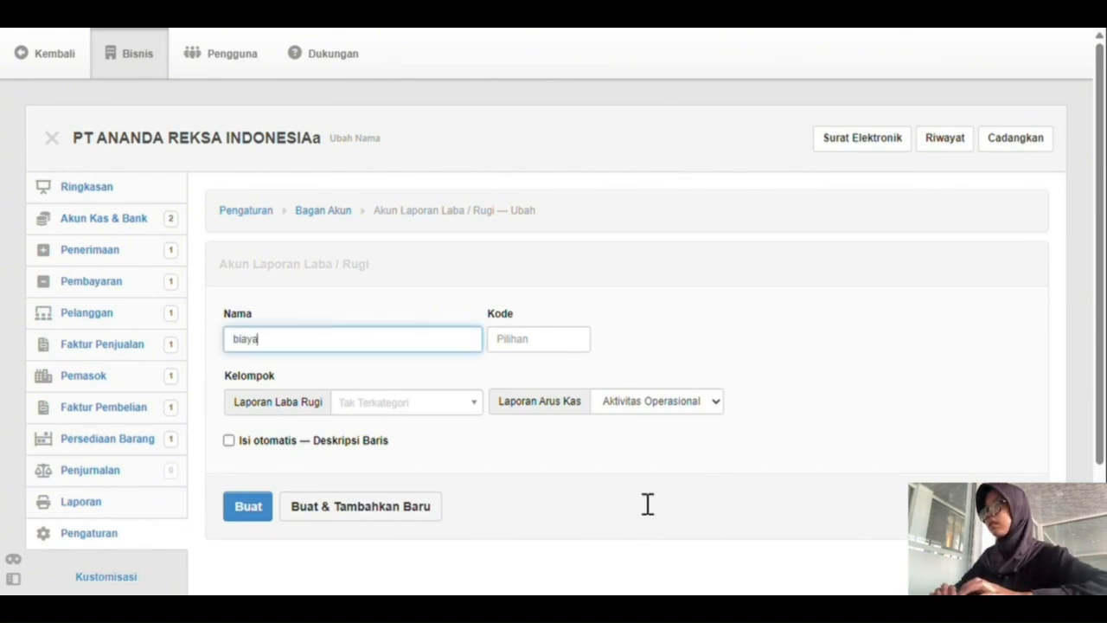
left_click(414, 402)
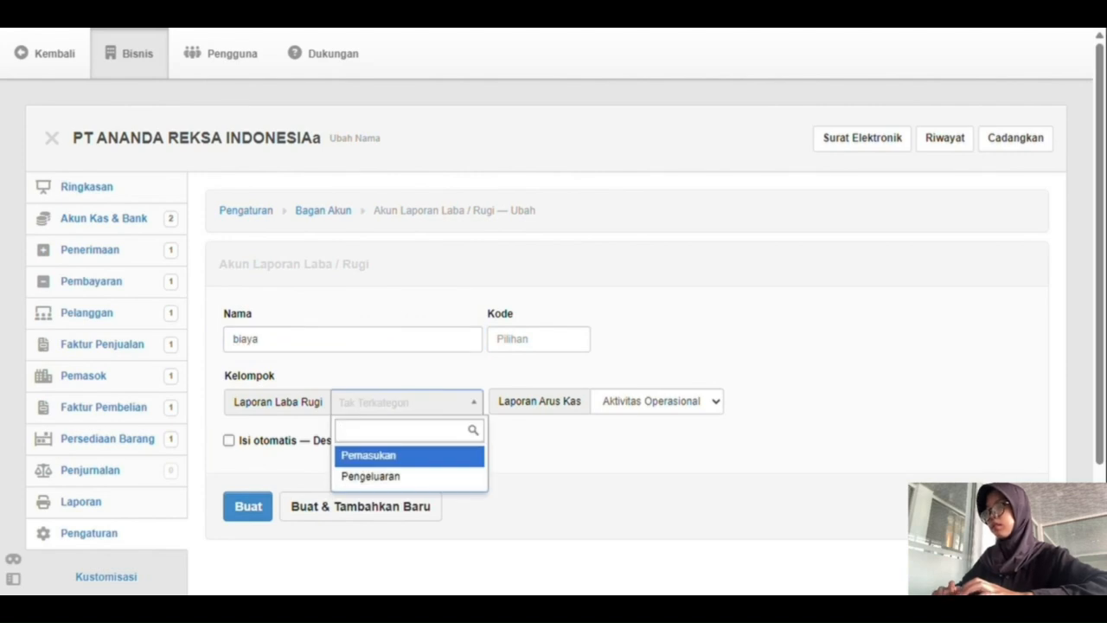
key("Down")
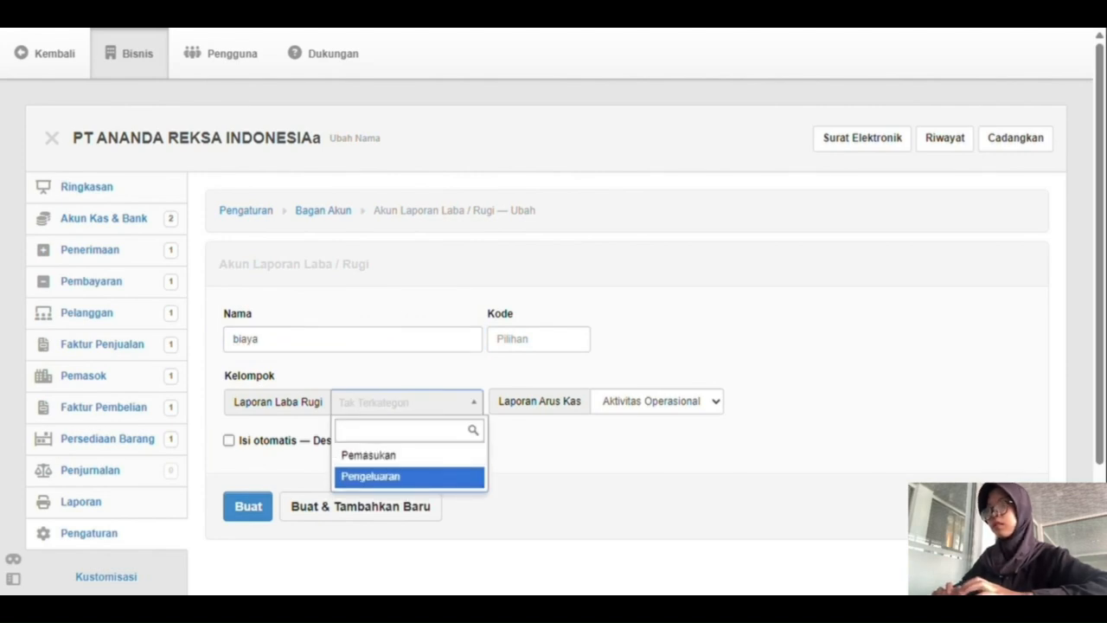
key("Up")
key("Return")
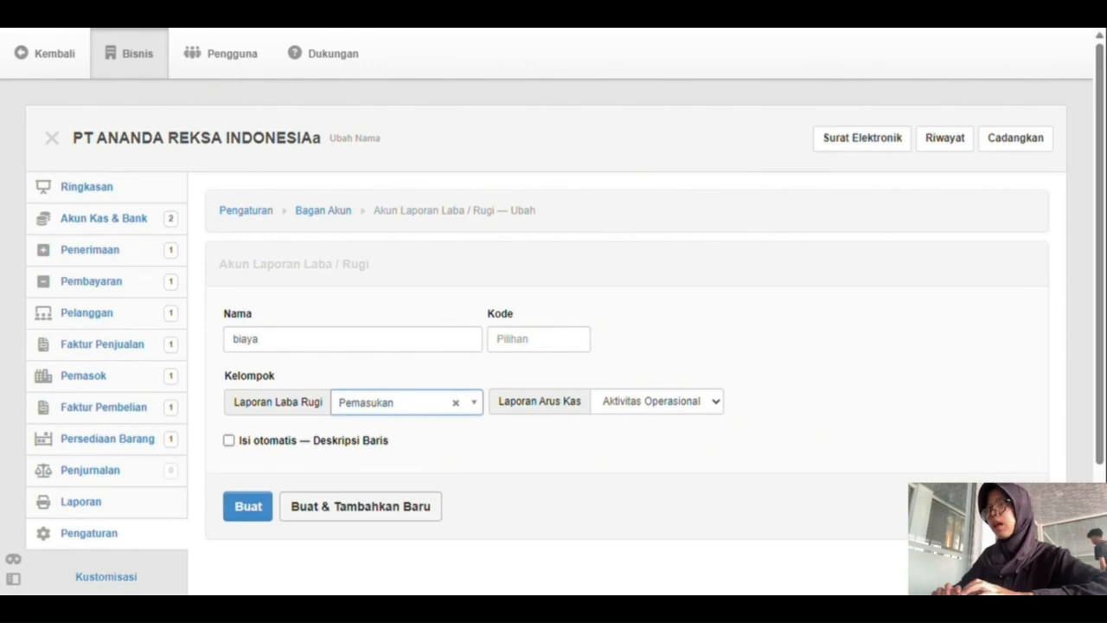
left_click(248, 507)
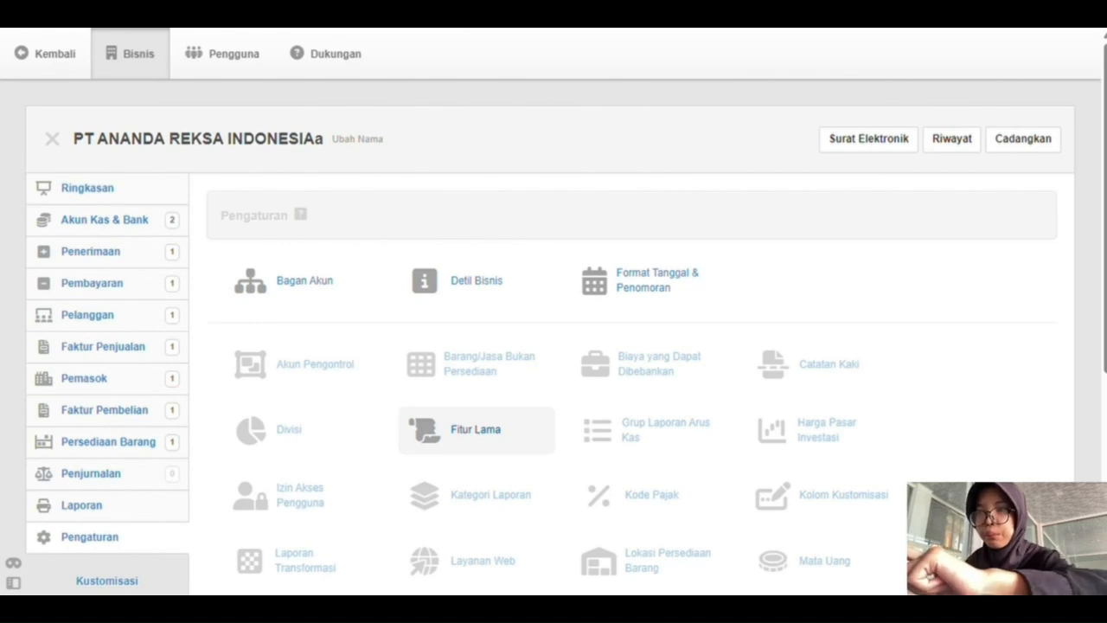
In Fitur Lama, save the Revaluasi Otomatis Persediaan setting.
left_click(475, 430)
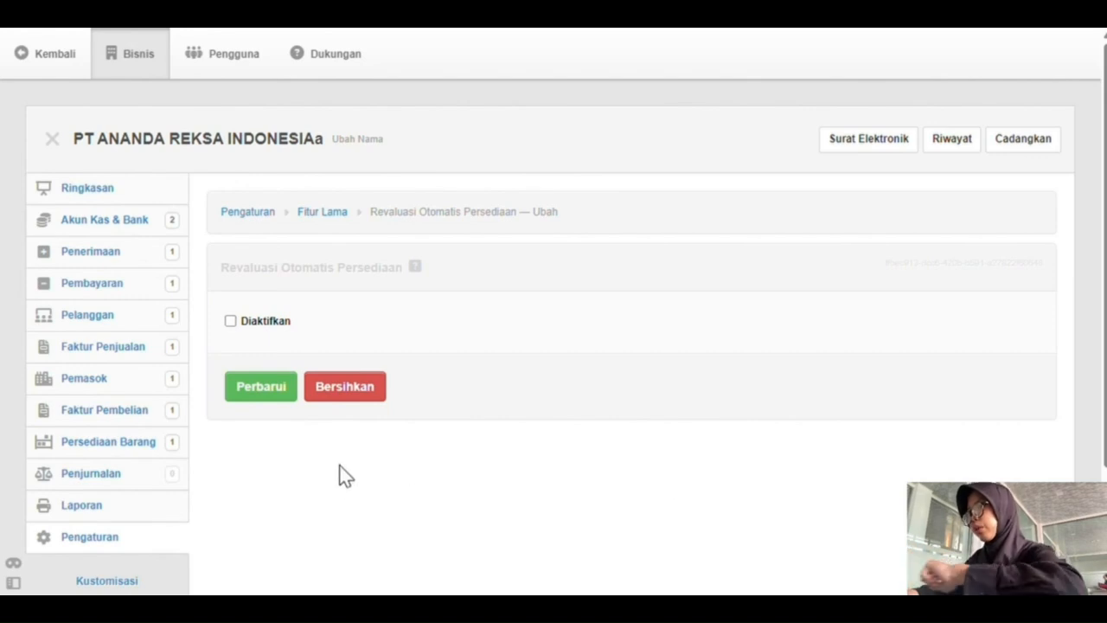
key("Return")
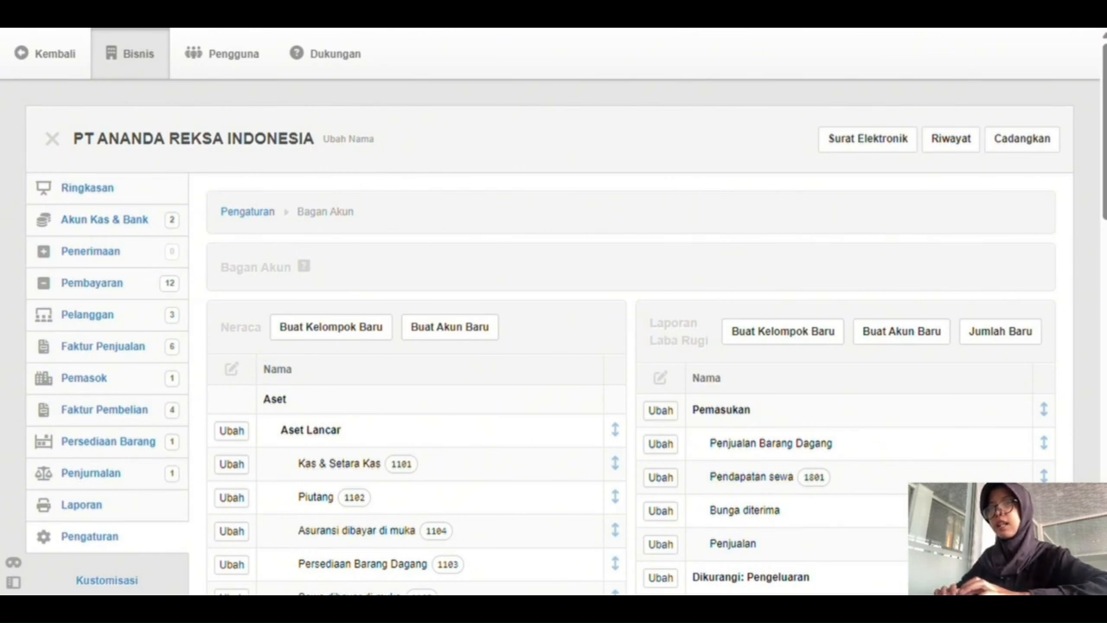
Scroll through the chart of accounts to review every account.
scroll(554, 346, "down", 3)
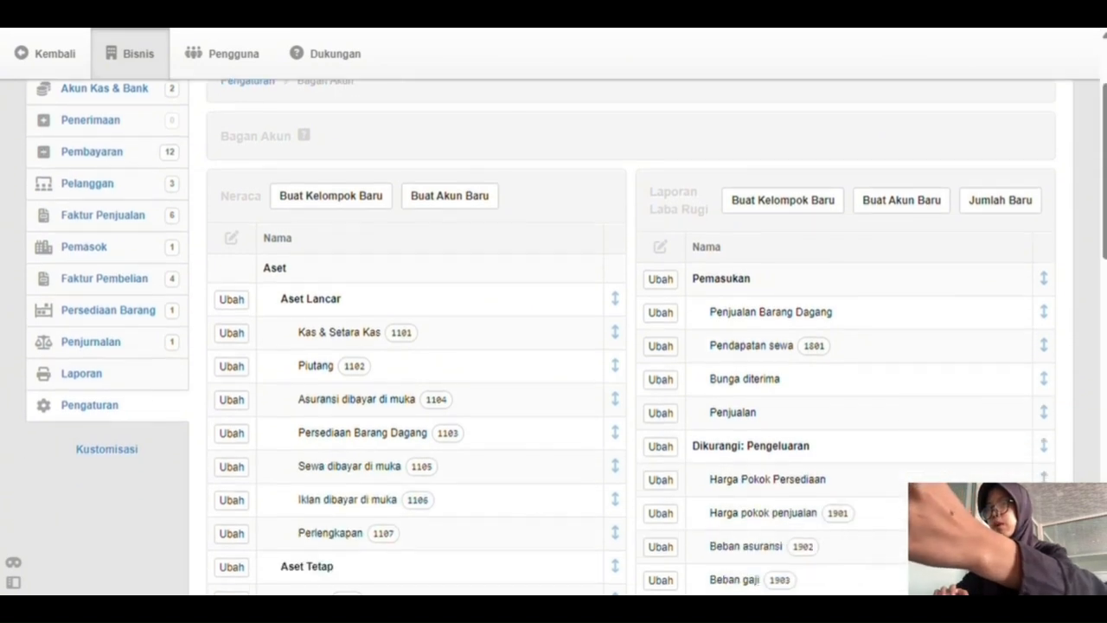
scroll(553, 346, "down", 3)
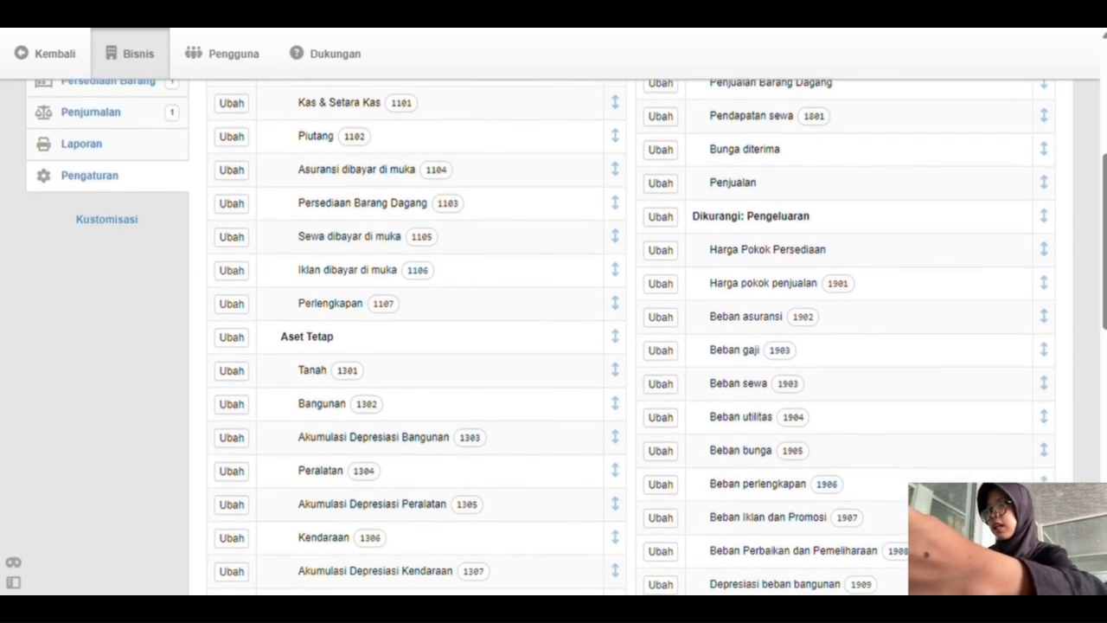
scroll(554, 346, "down", 3)
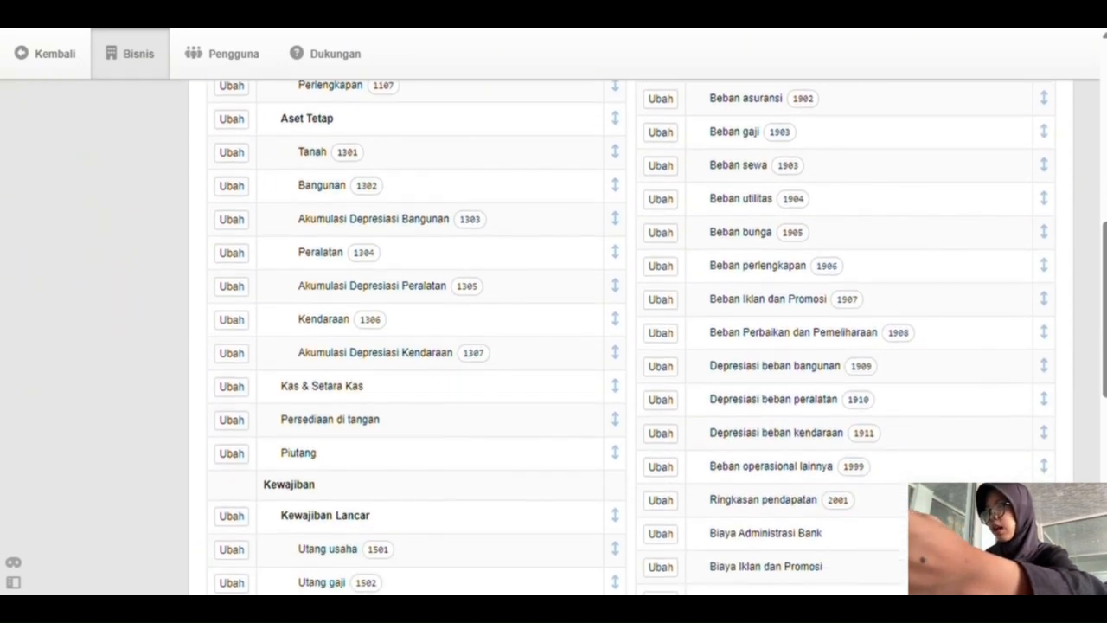
scroll(554, 346, "up", 2)
scroll(554, 346, "up", 3)
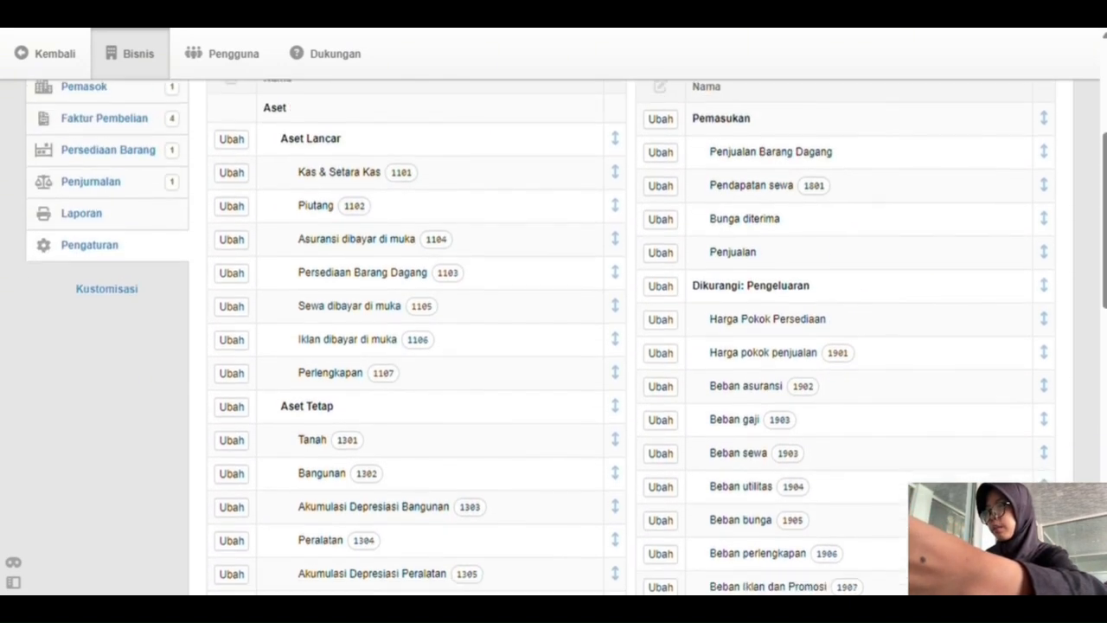
scroll(553, 346, "down", 1)
scroll(554, 346, "down", 5)
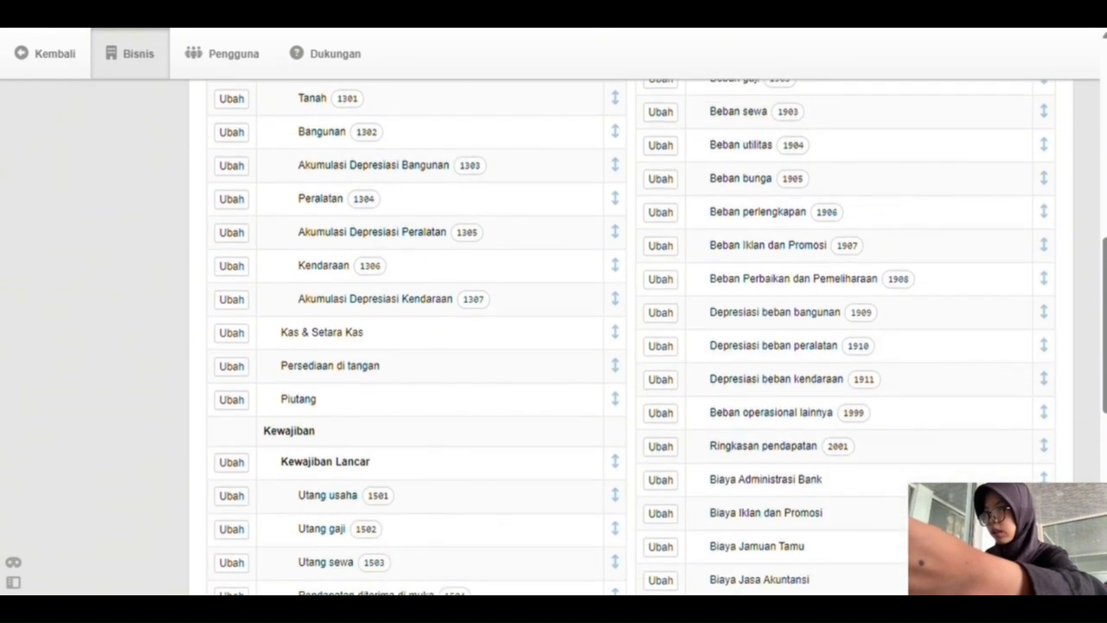
scroll(553, 346, "down", 1)
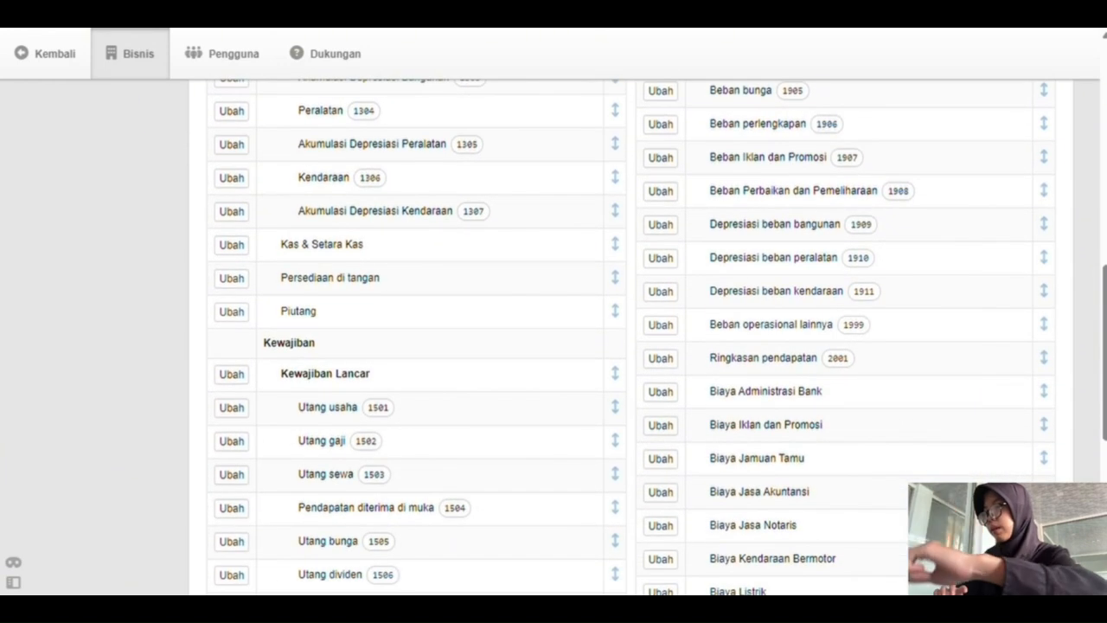
scroll(554, 346, "down", 2)
scroll(554, 346, "down", 5)
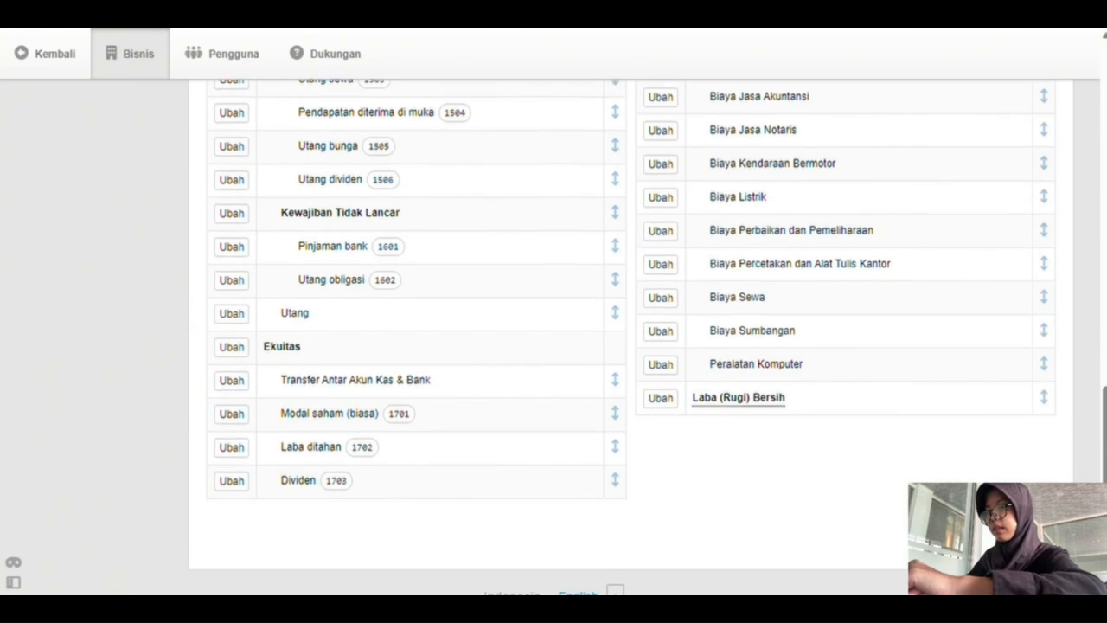
scroll(554, 346, "up", 6)
scroll(553, 346, "up", 8)
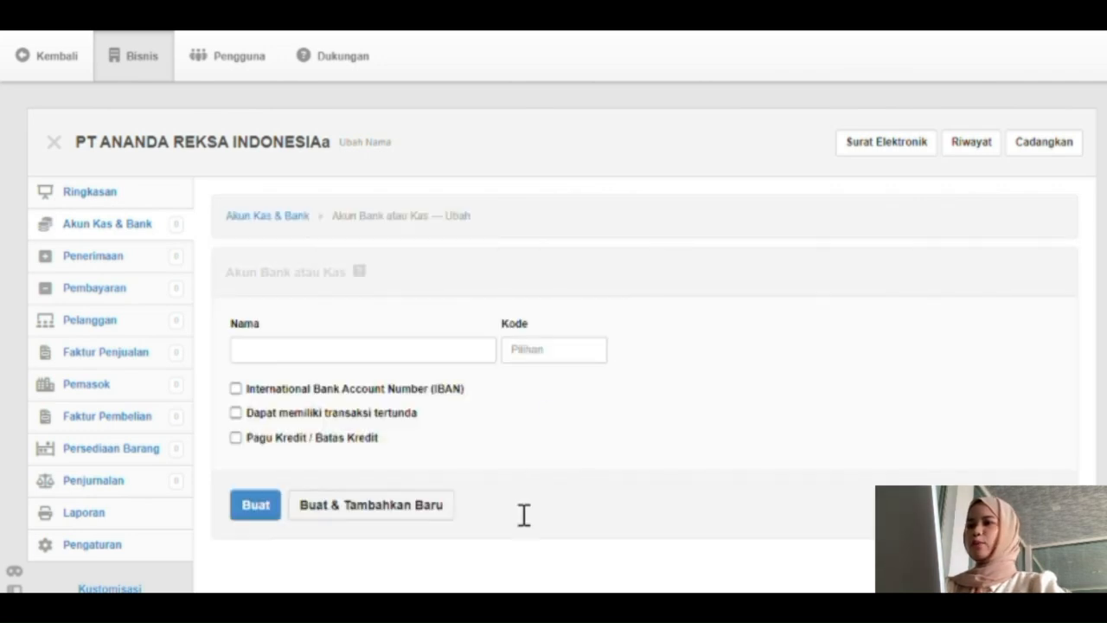
Create the cash account 'KAS' with code 001.
type("KAS")
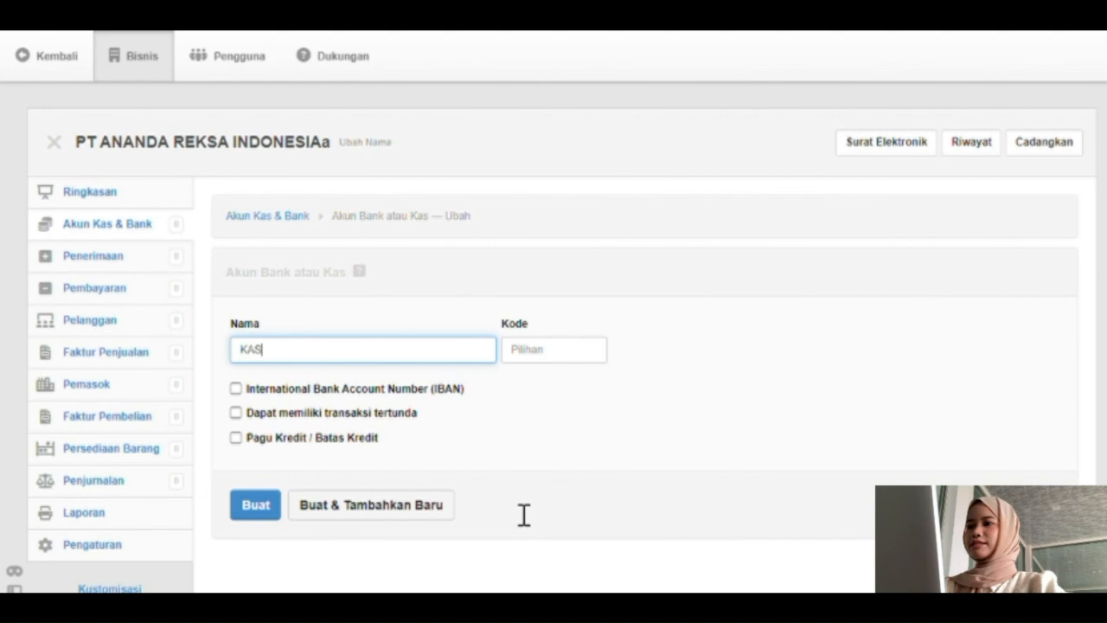
key("Tab")
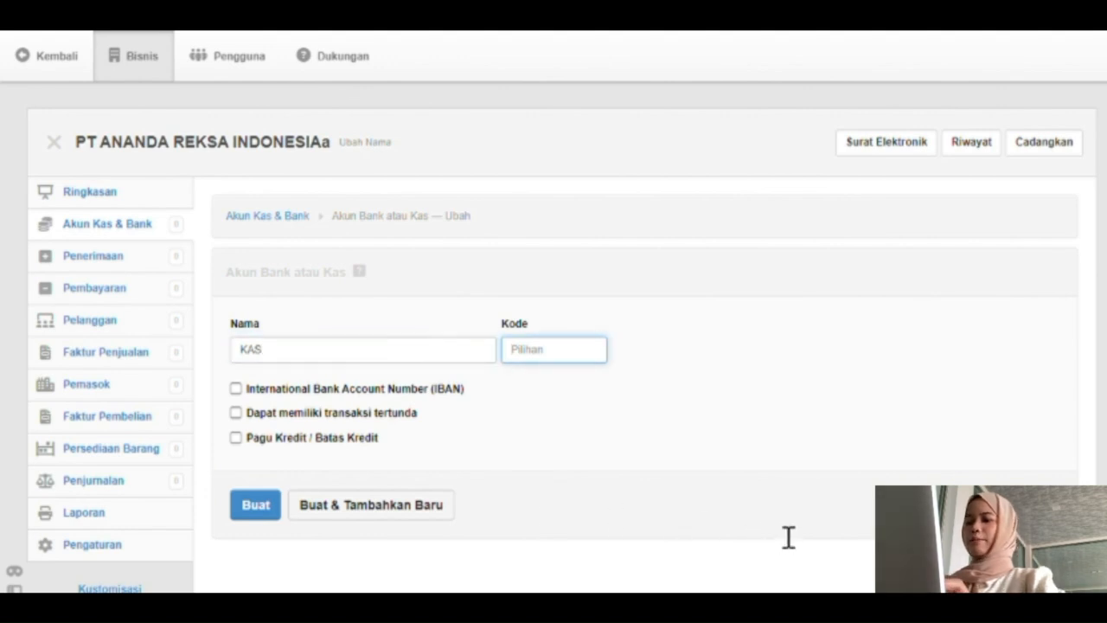
type("001")
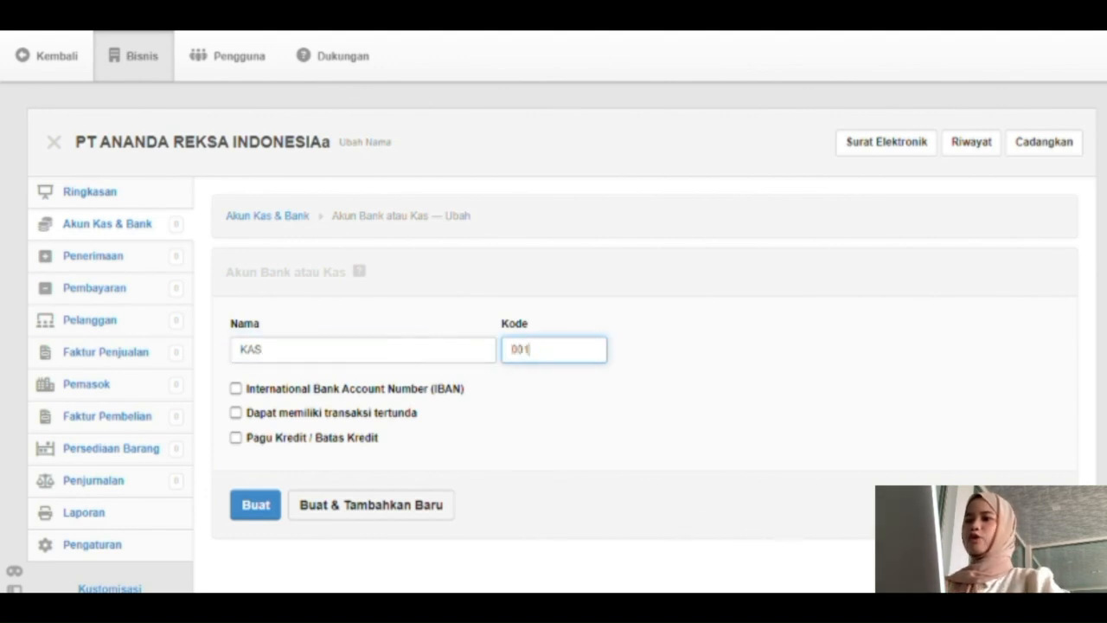
left_click(256, 505)
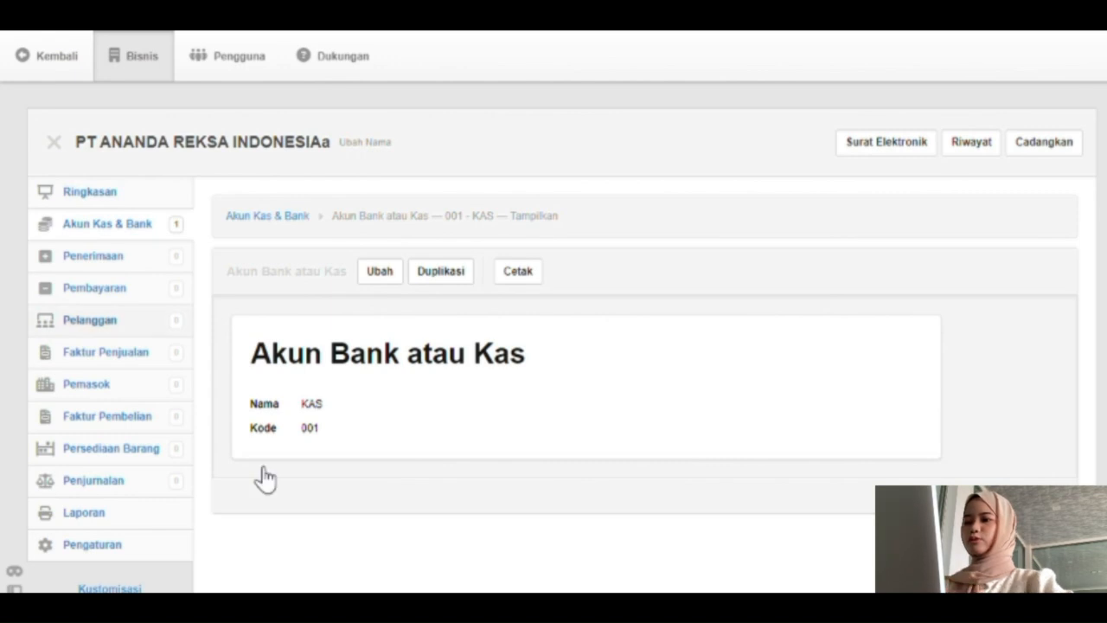
left_click(116, 224)
Create the bank account 'BANK' with code 002, then go to Penerimaan.
left_click(449, 222)
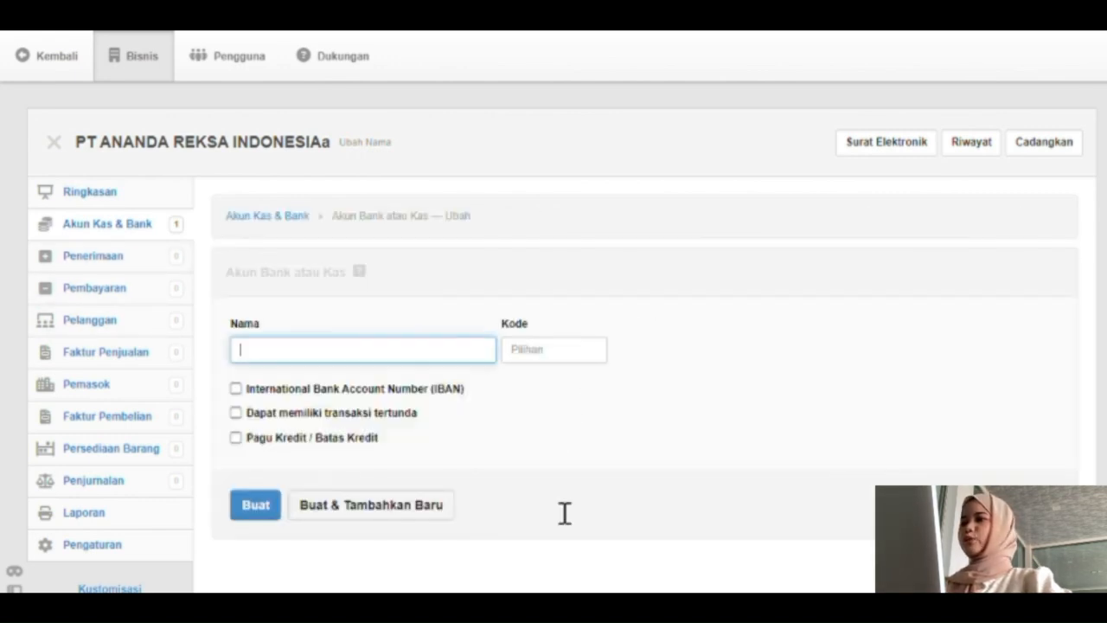
type("BANK")
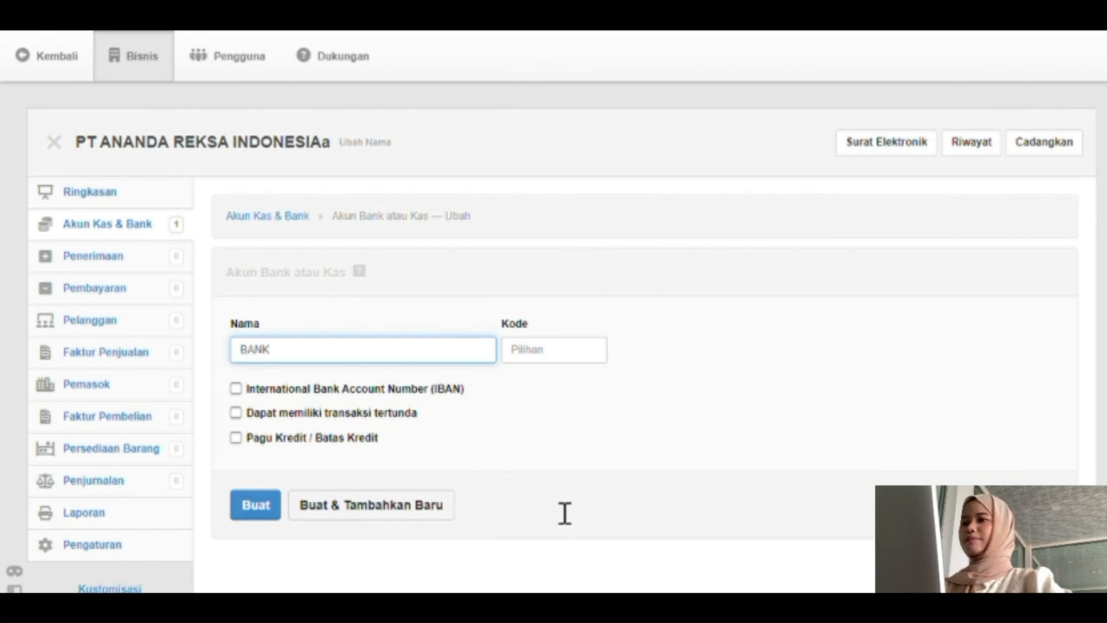
key("Tab")
type("00")
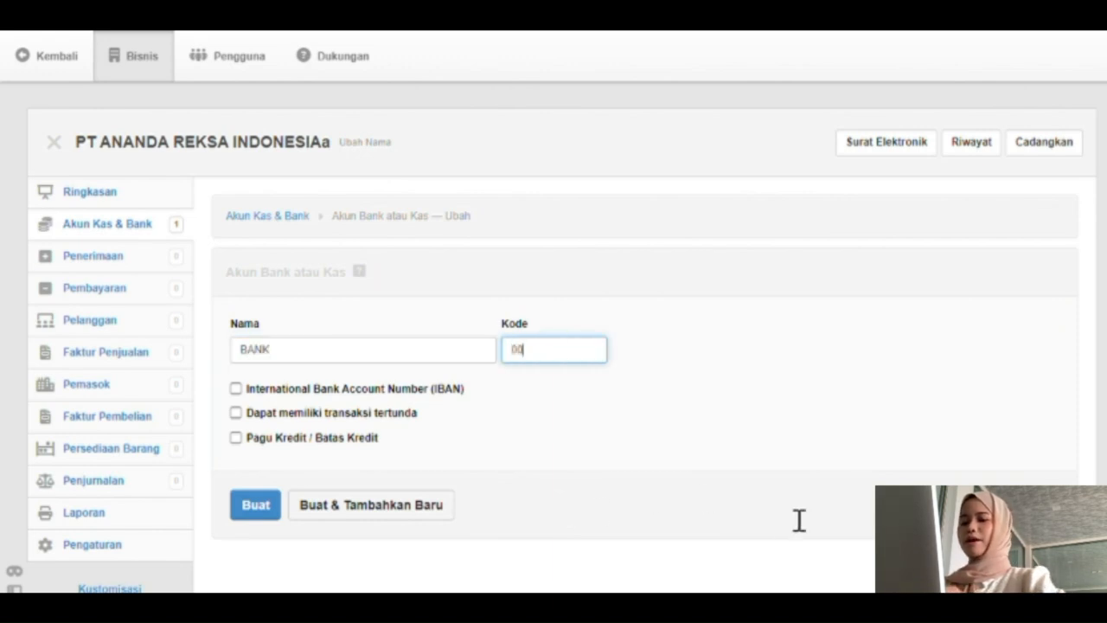
type("2")
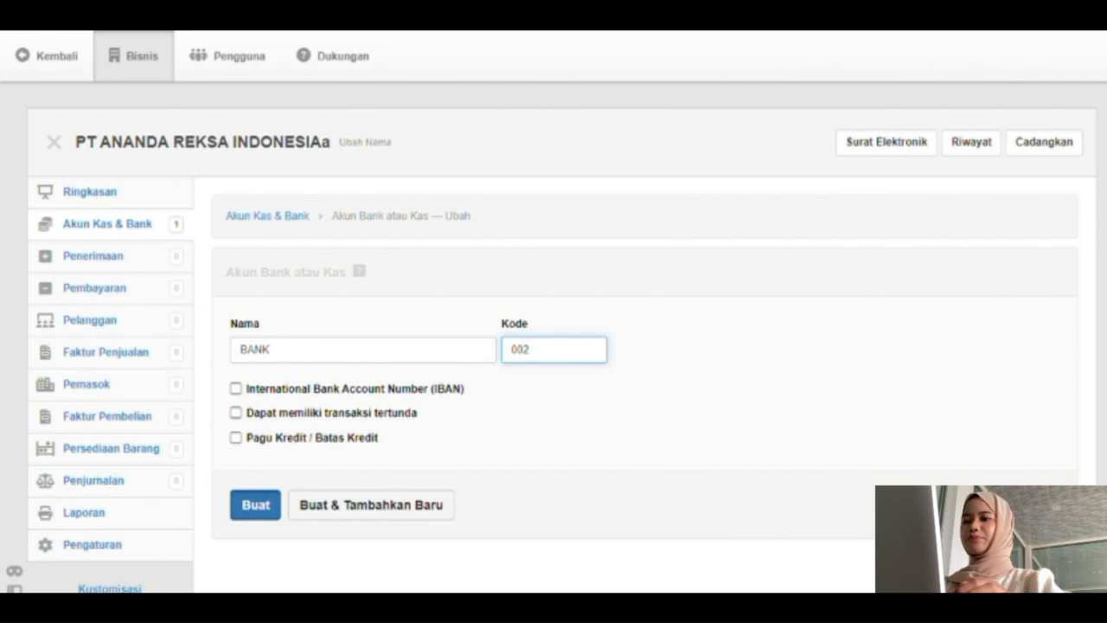
key("Return")
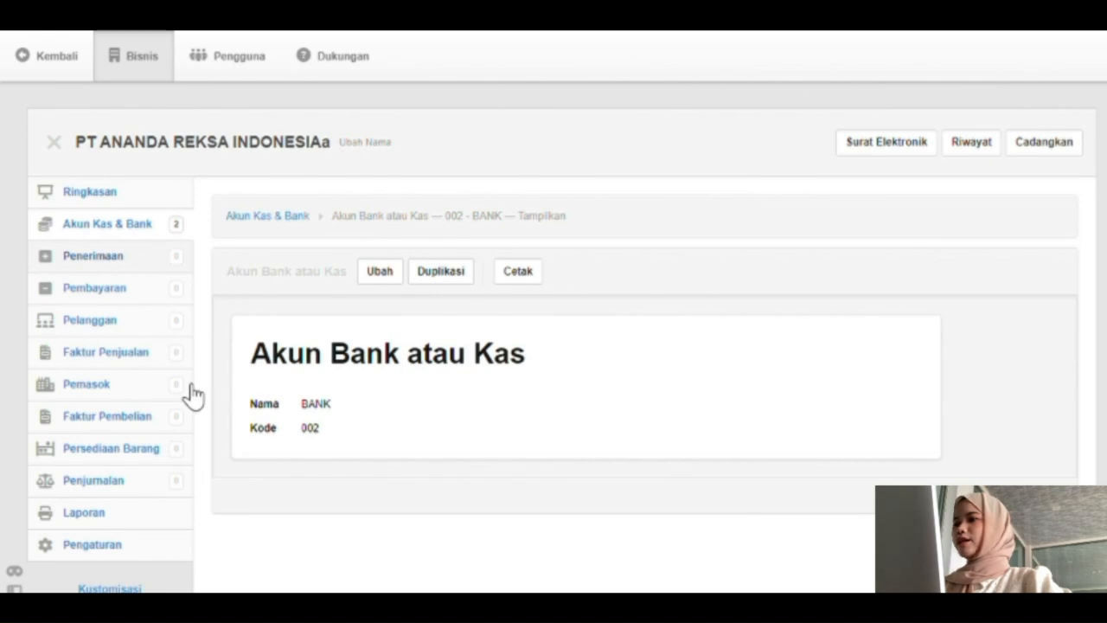
left_click(112, 256)
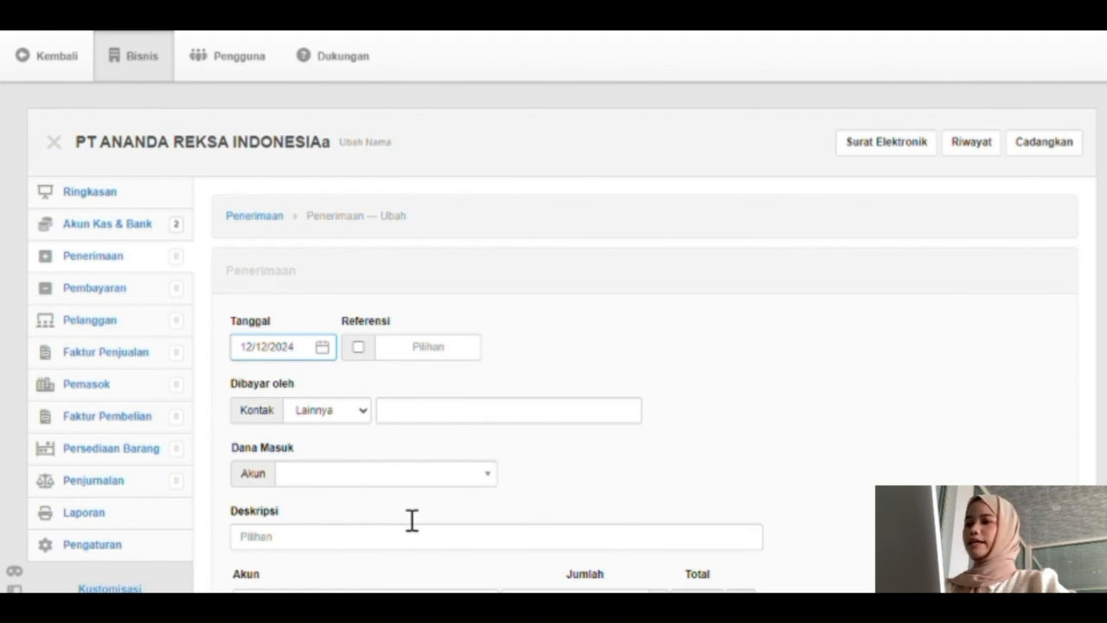
Date the receipt 13/1/2024, give it reference BKM 001, and enter the payer's name.
left_click(273, 346)
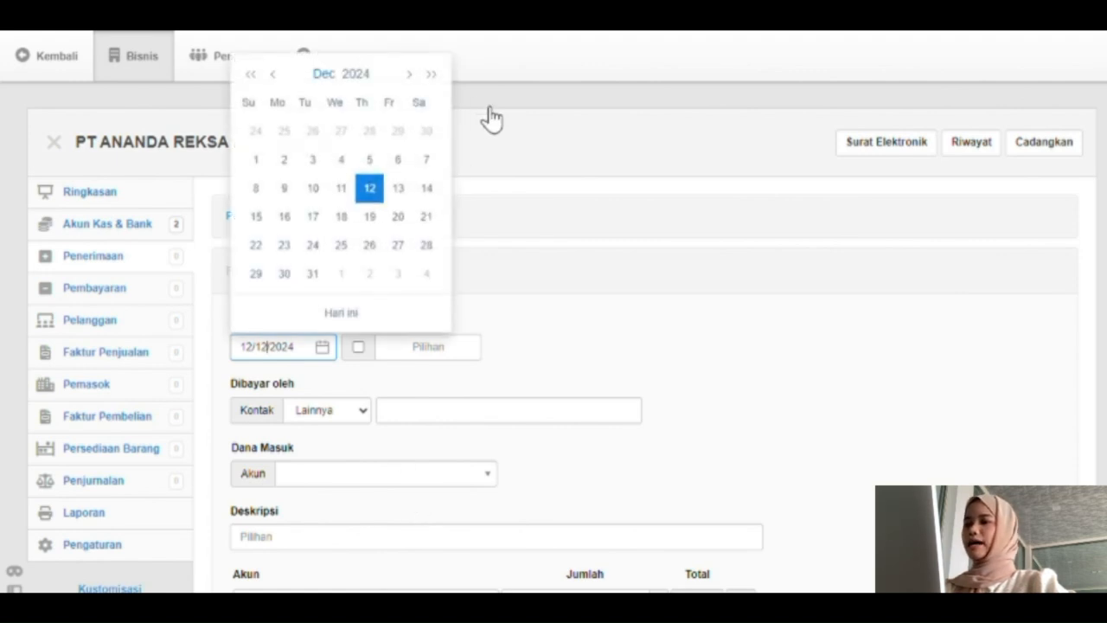
left_click(324, 73)
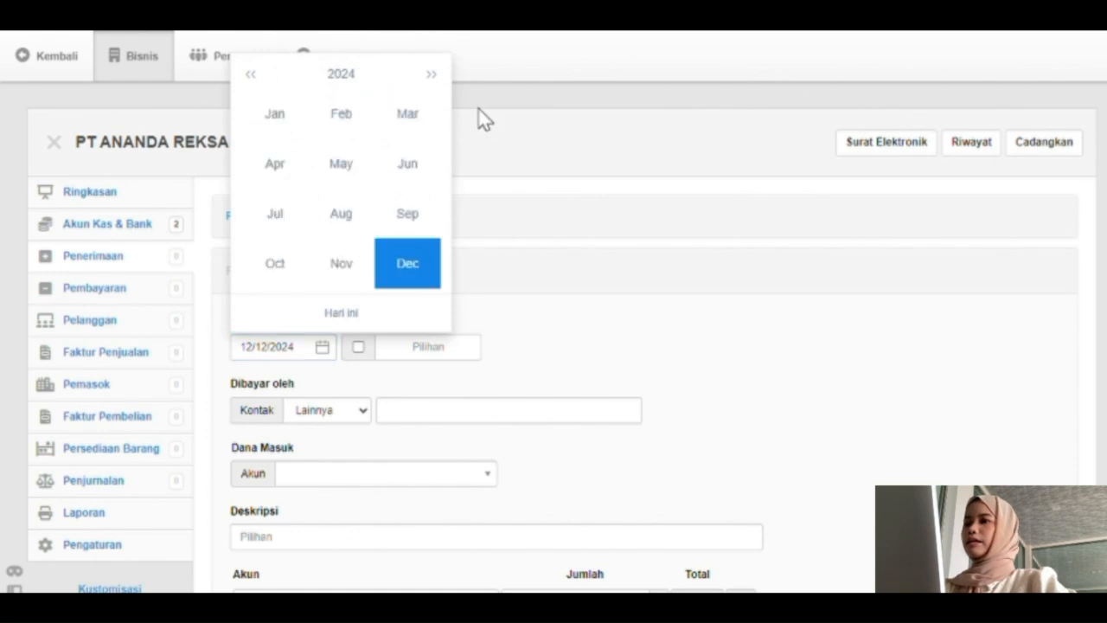
left_click(274, 113)
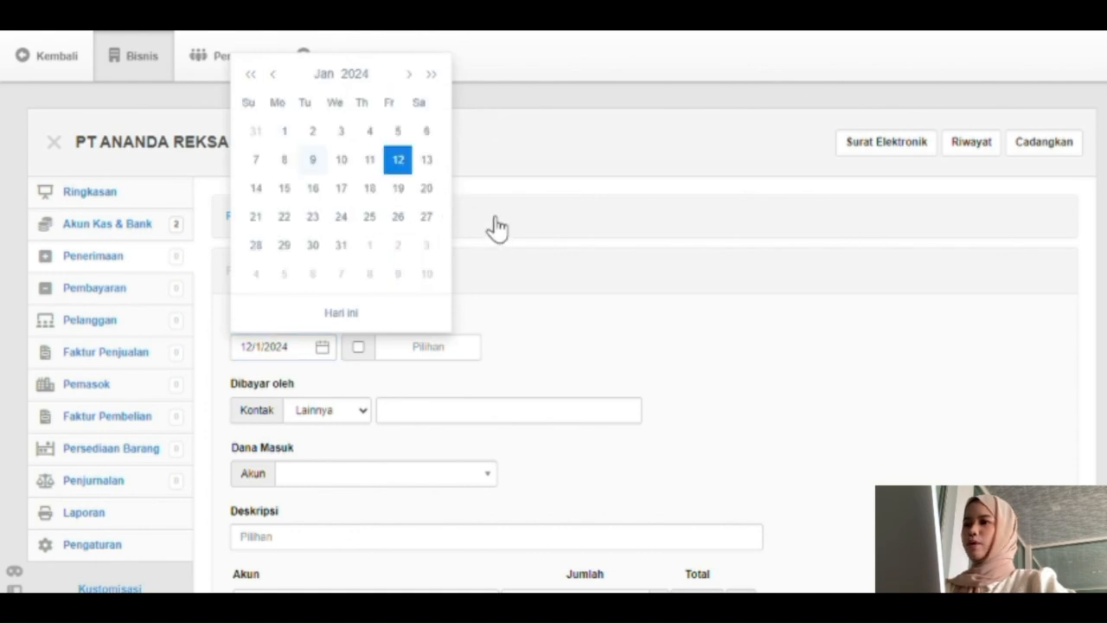
left_click(426, 159)
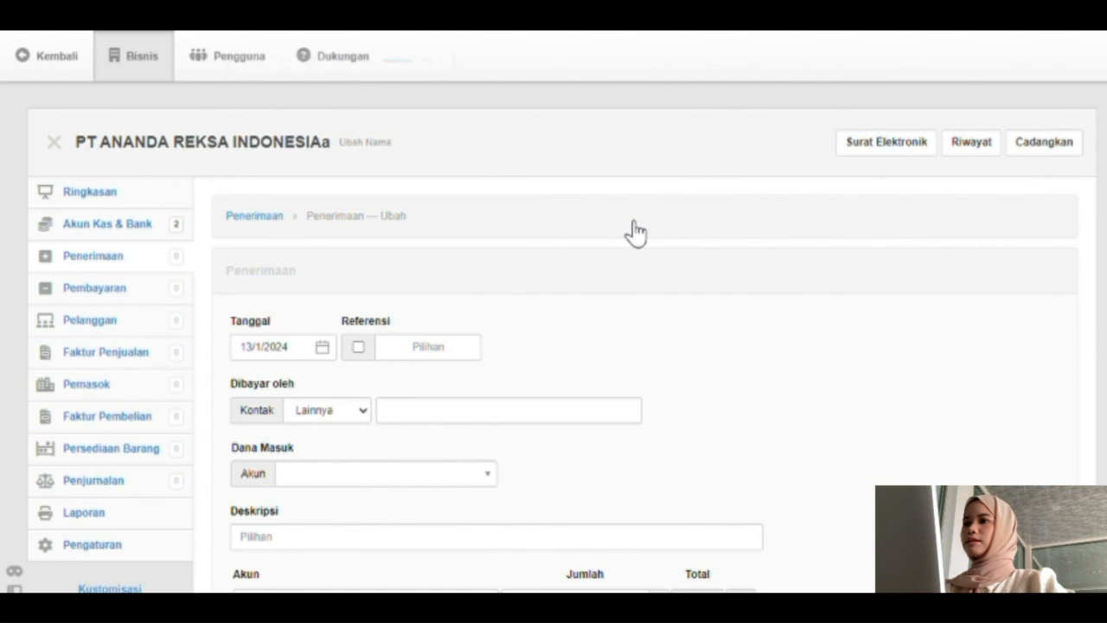
left_click(428, 347)
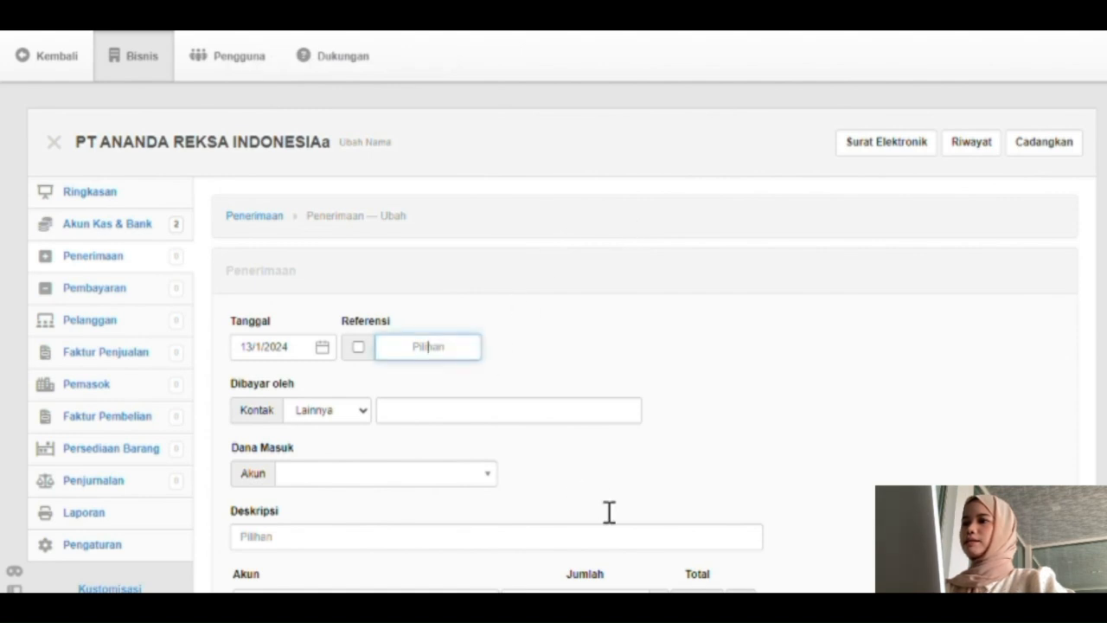
type("BK")
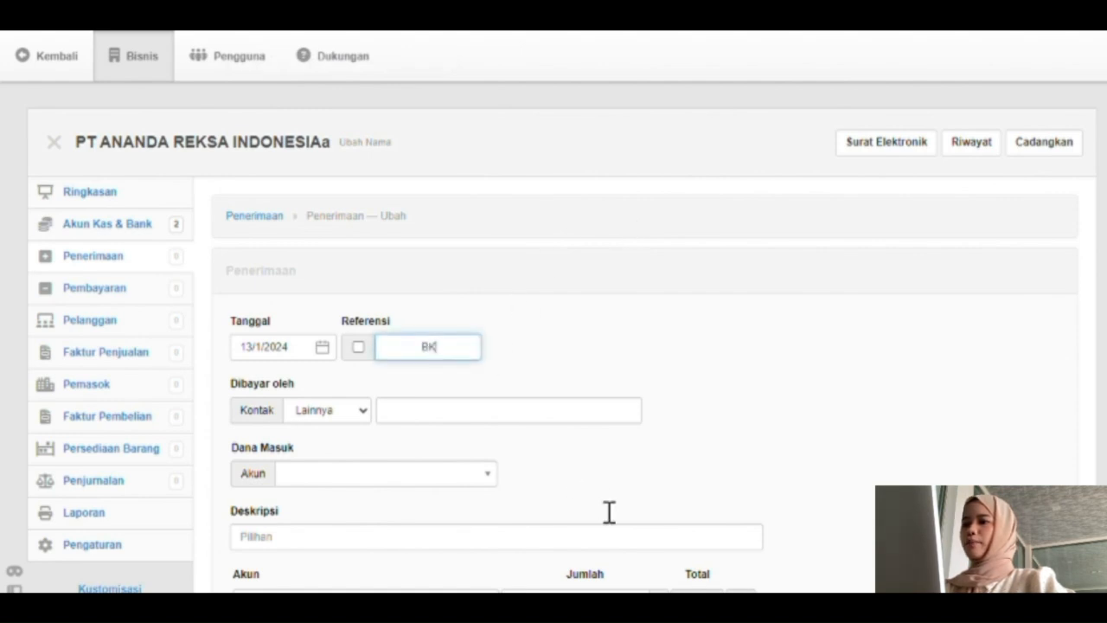
type("M 00")
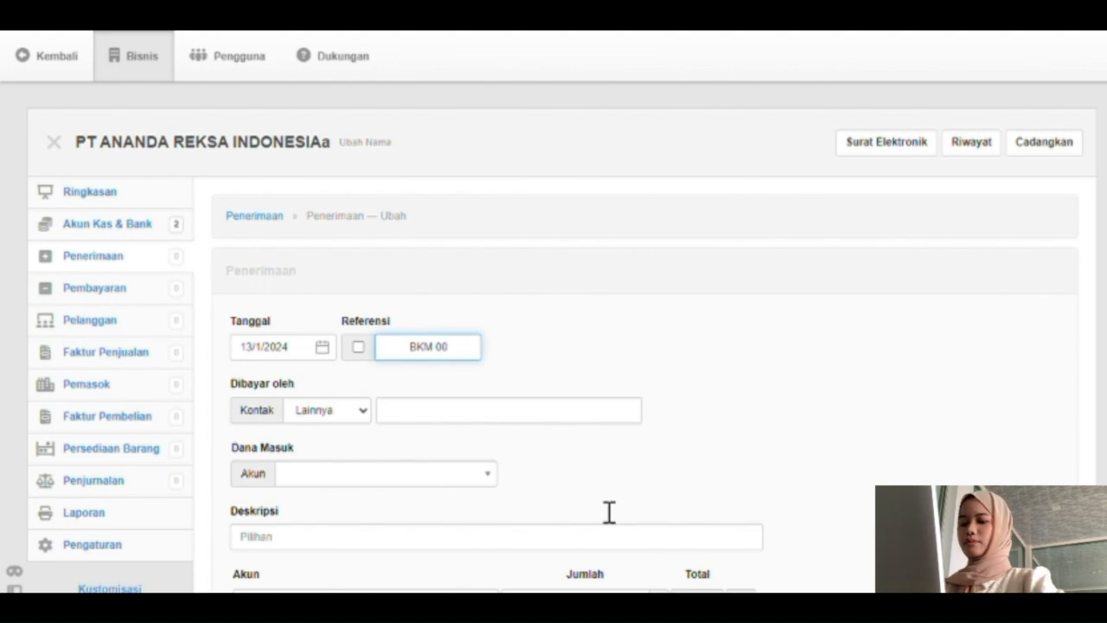
type("1")
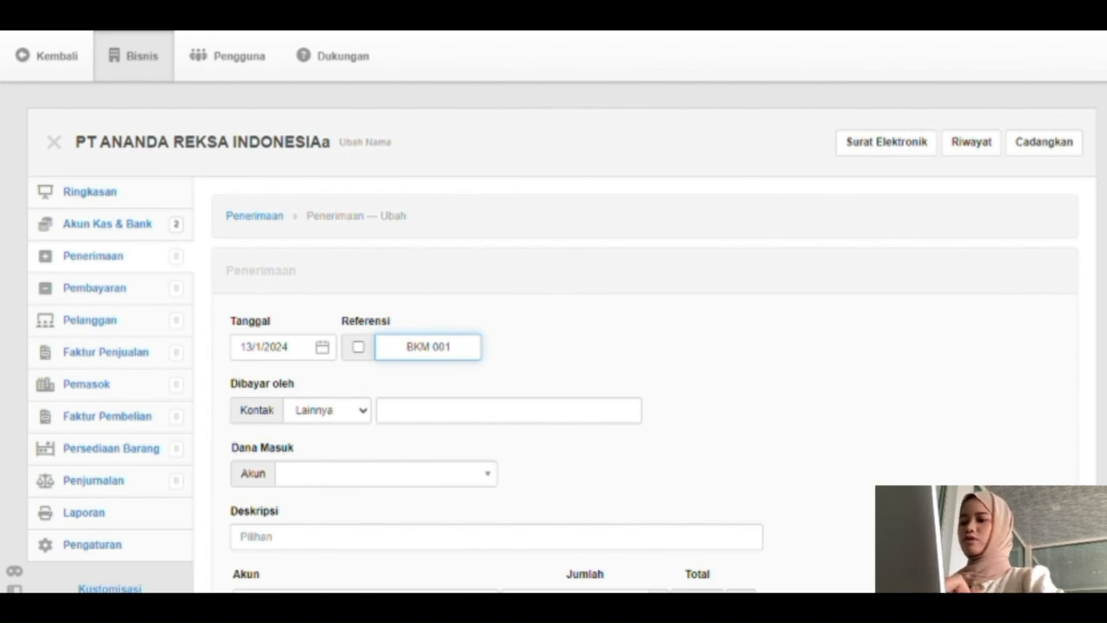
left_click(450, 410)
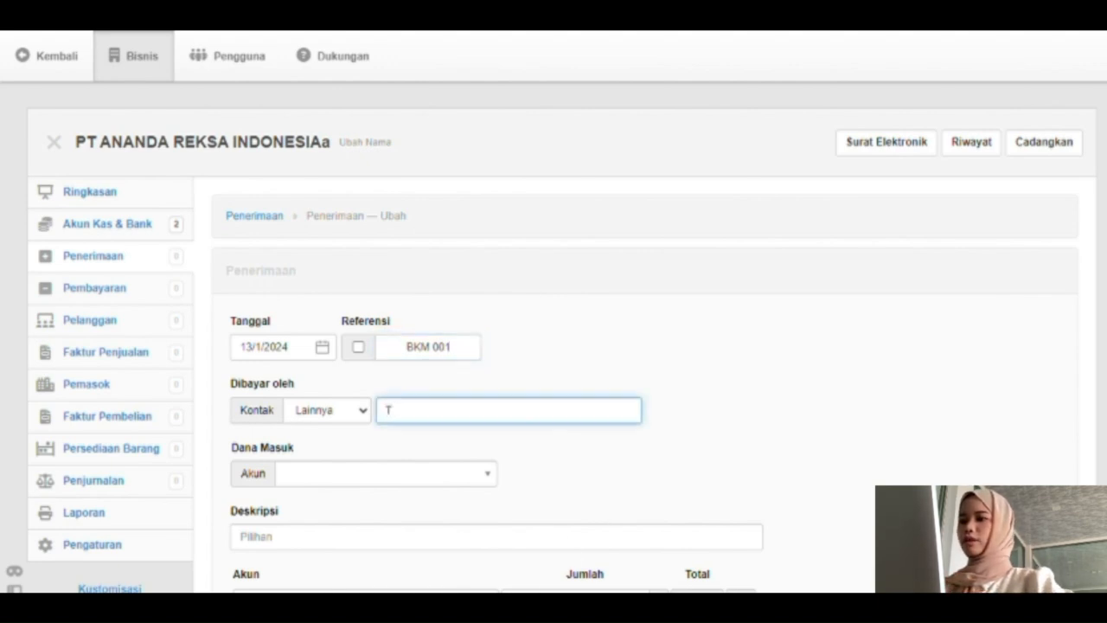
type("Tn. Ku")
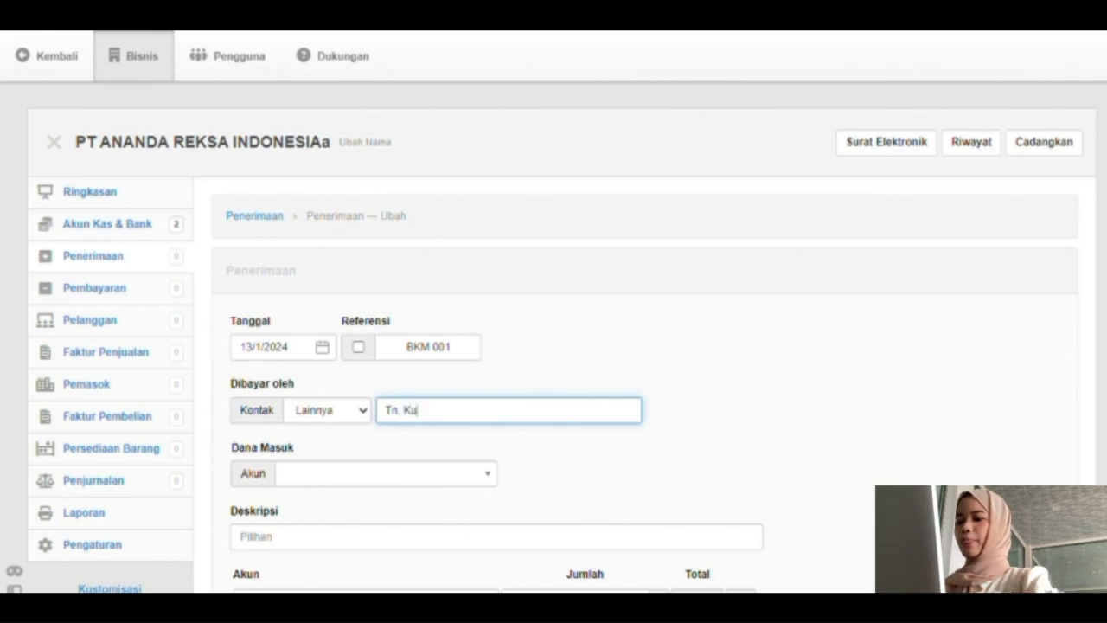
type("kuh Per")
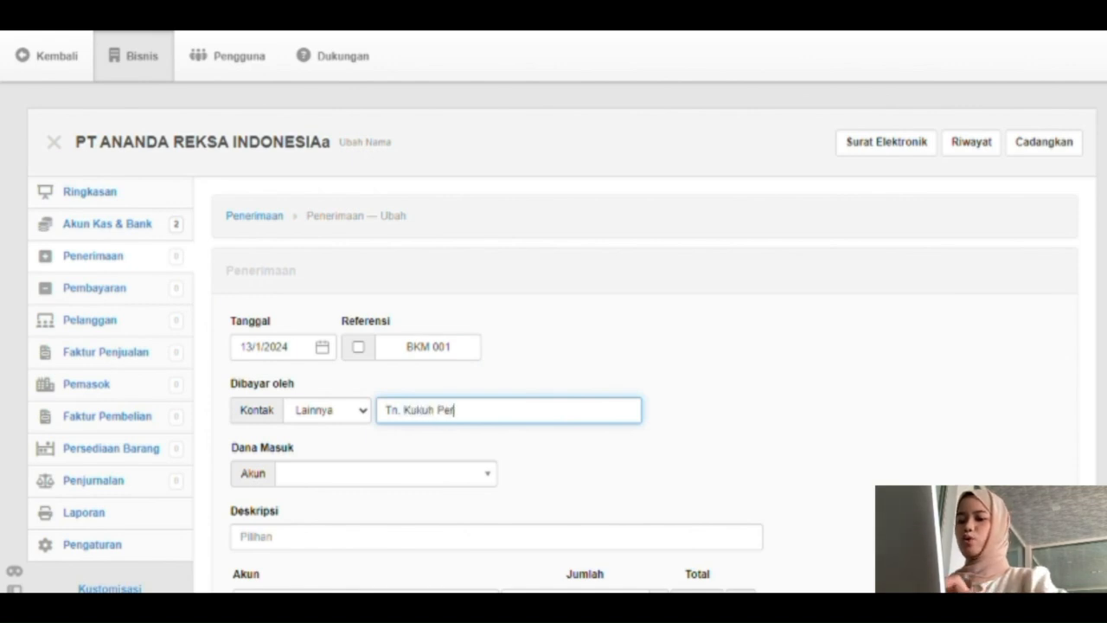
type("kasa")
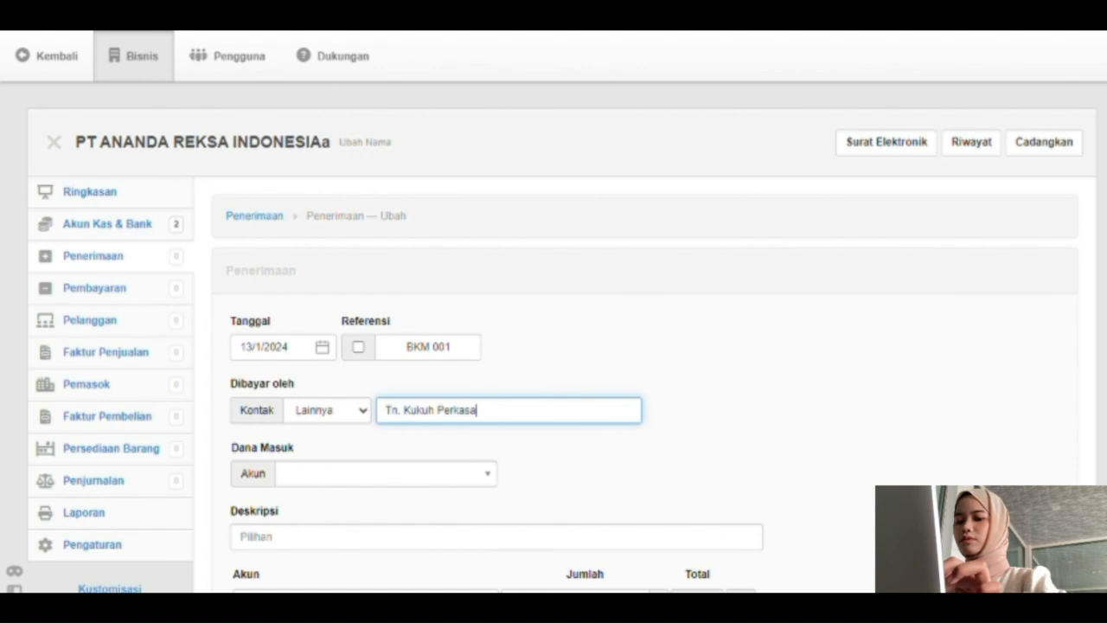
Receive into 001 - KAS with description 'Setoran modal awal' from the payer.
left_click(386, 474)
key("Return")
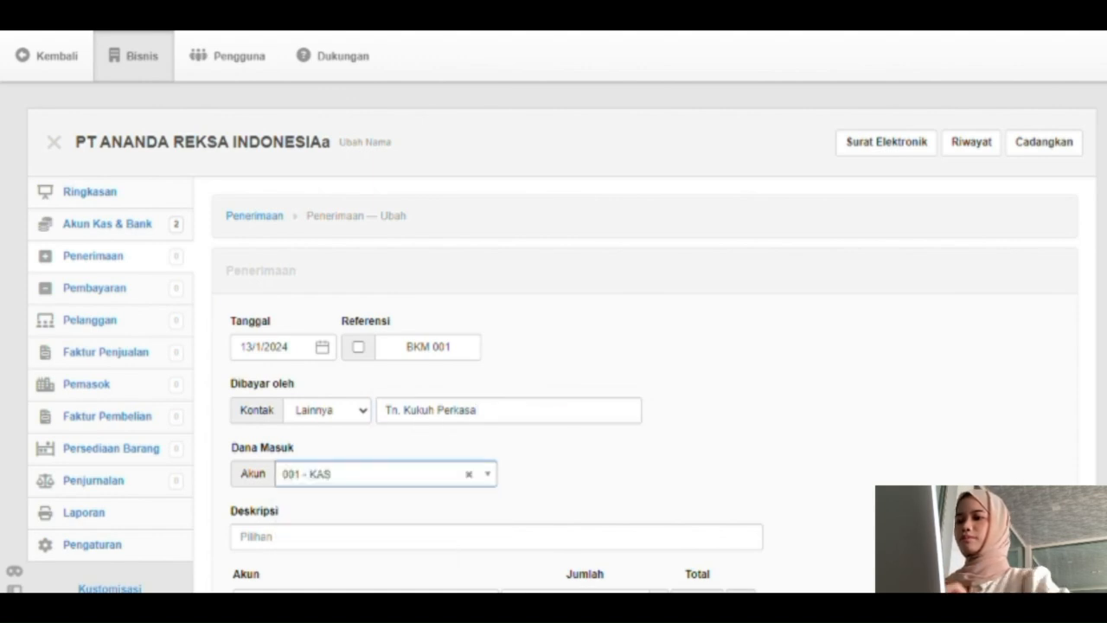
scroll(562, 340, "down", 2)
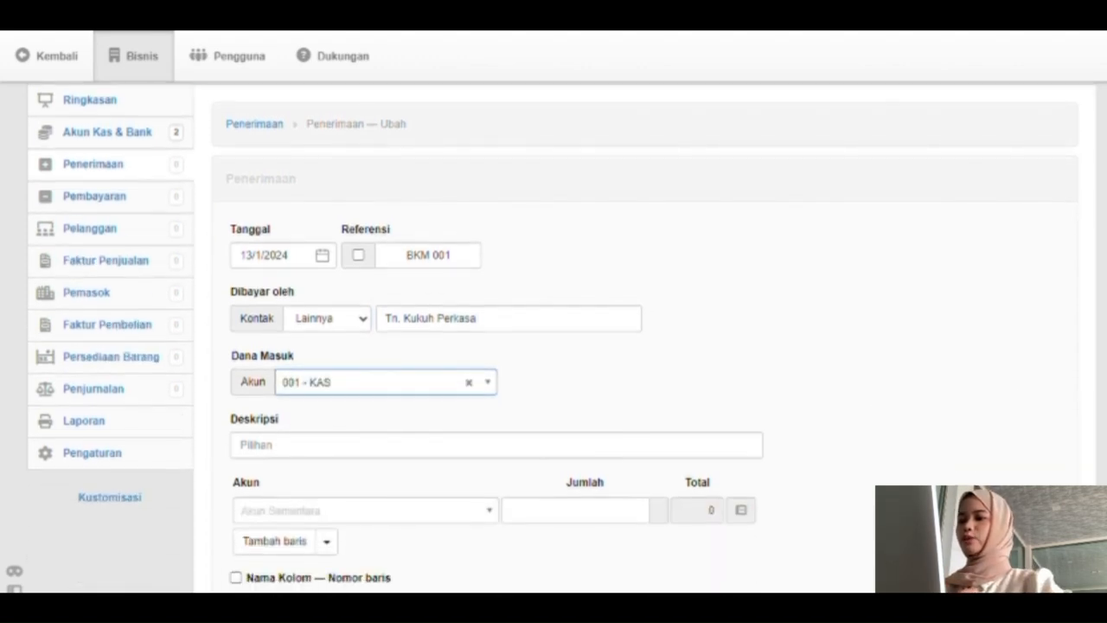
left_click(497, 445)
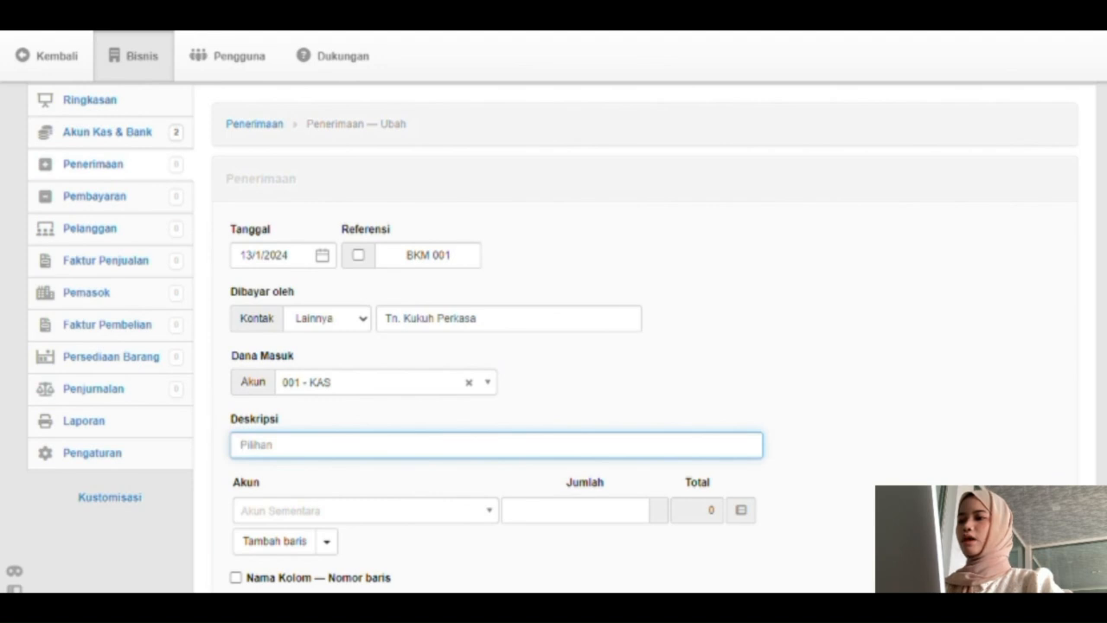
type("Seto")
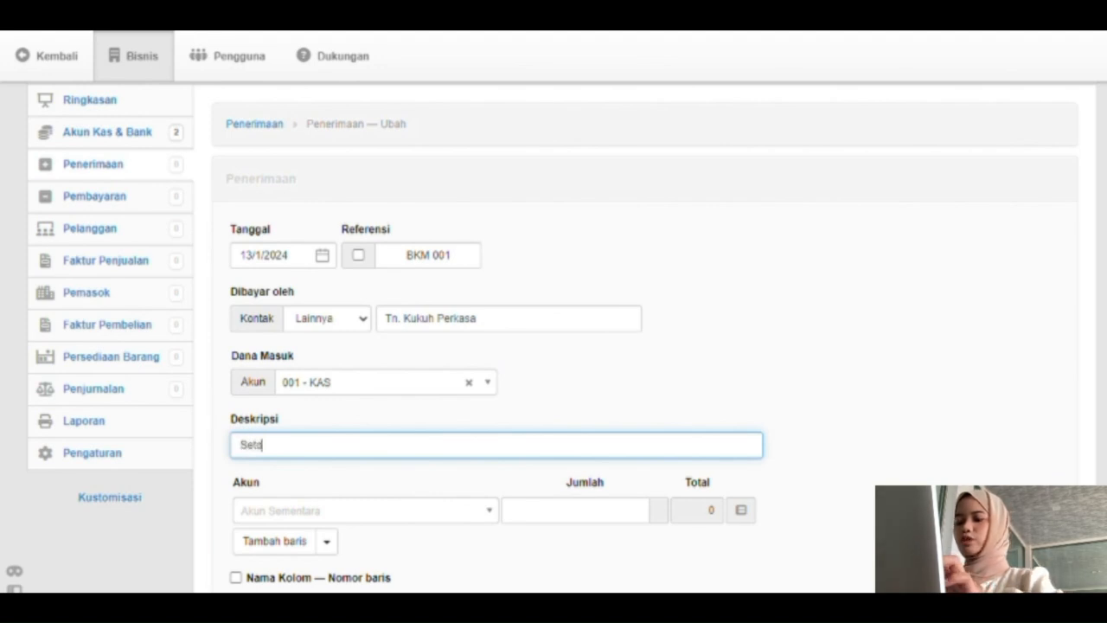
type("ran ")
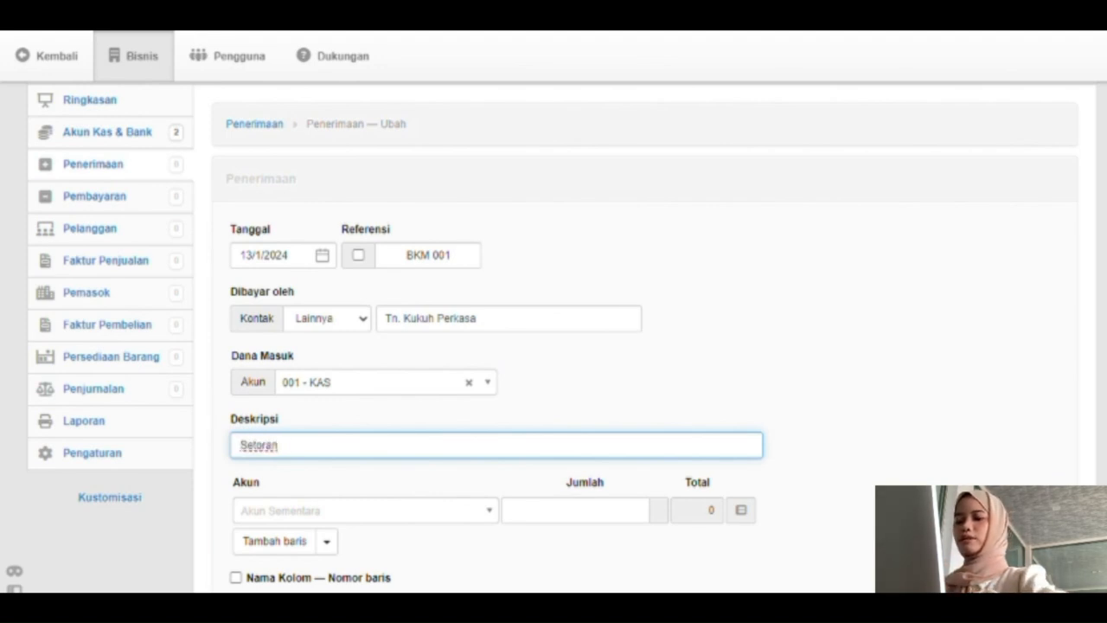
type("modal aw")
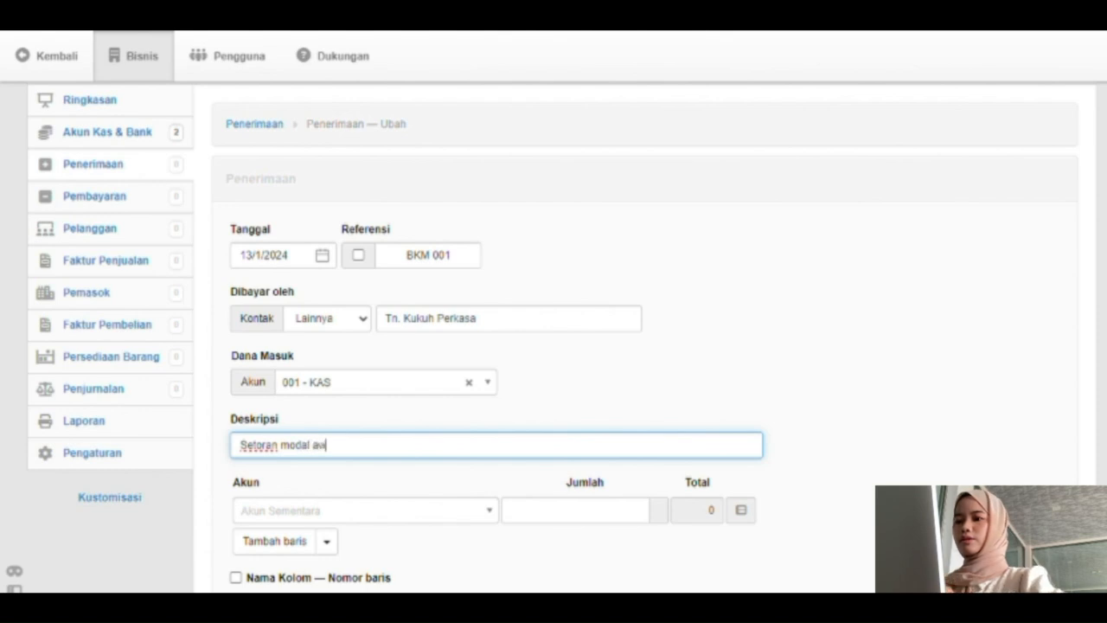
type("al dari")
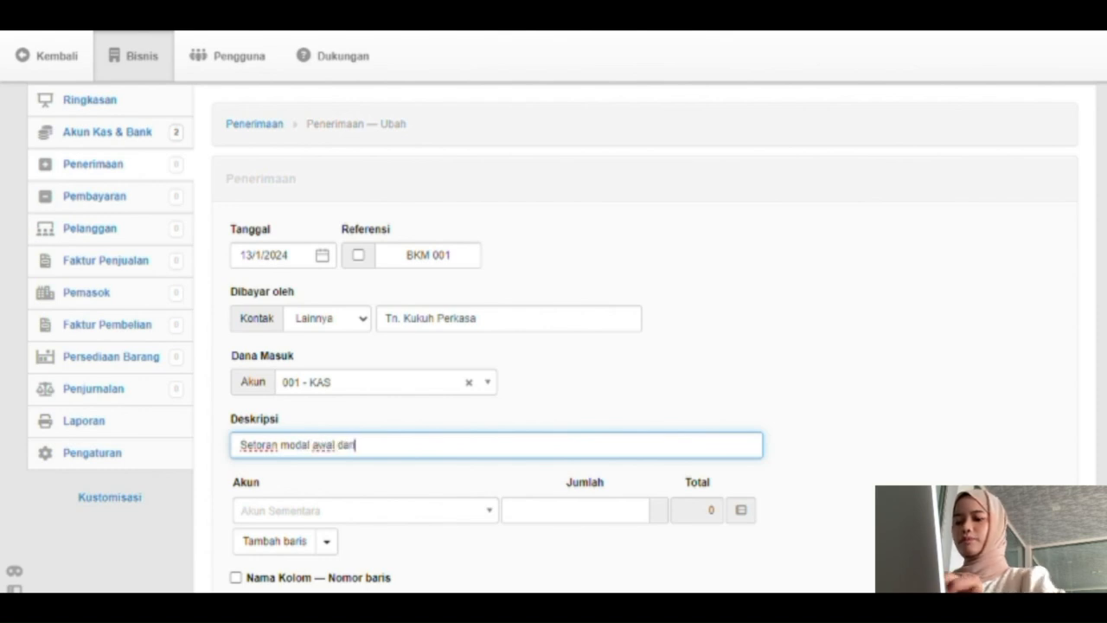
type(" Tn")
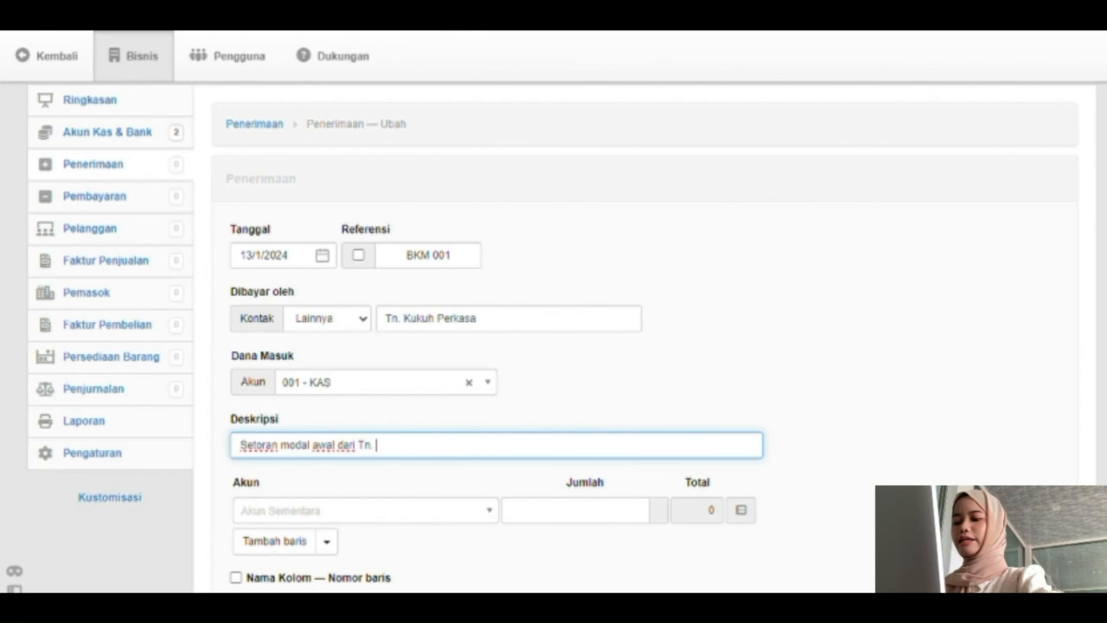
type(". Kukuh Perkasa")
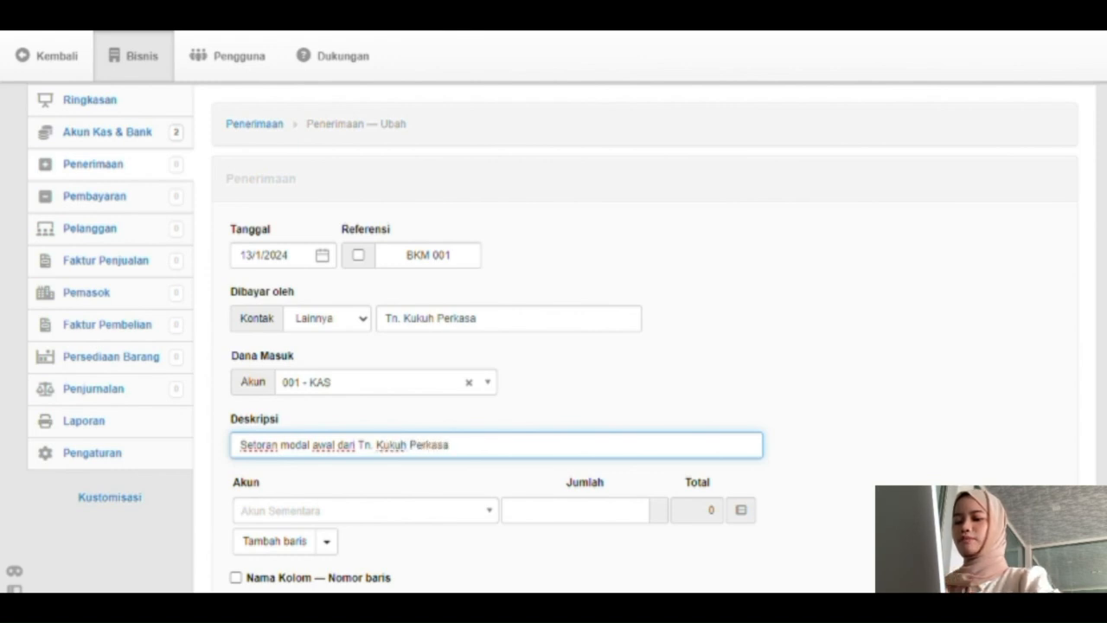
left_click(366, 510)
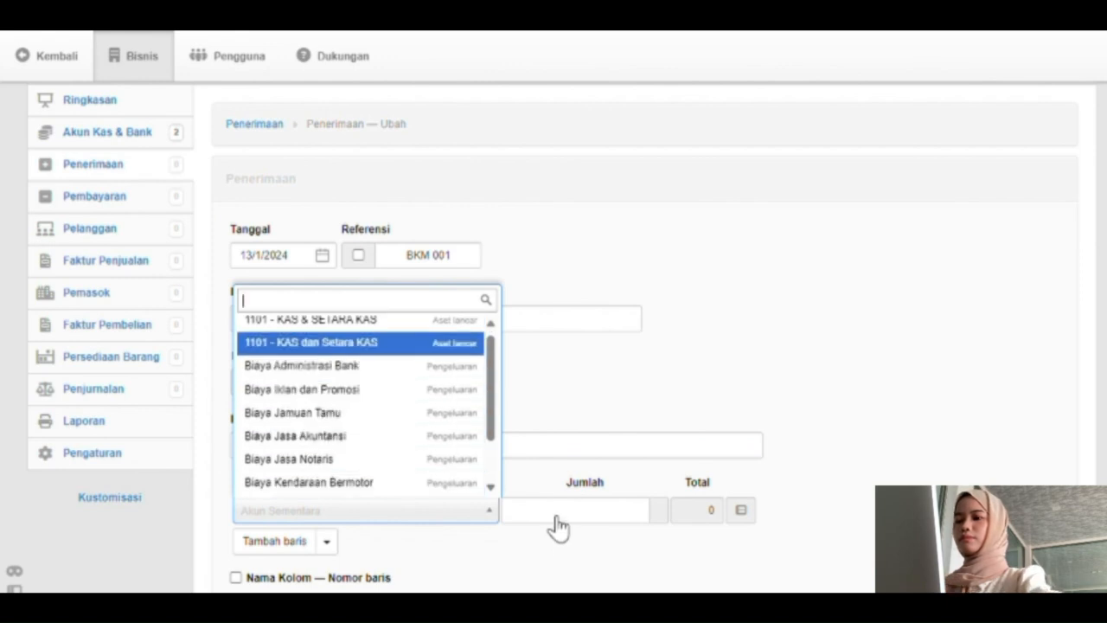
key("Return")
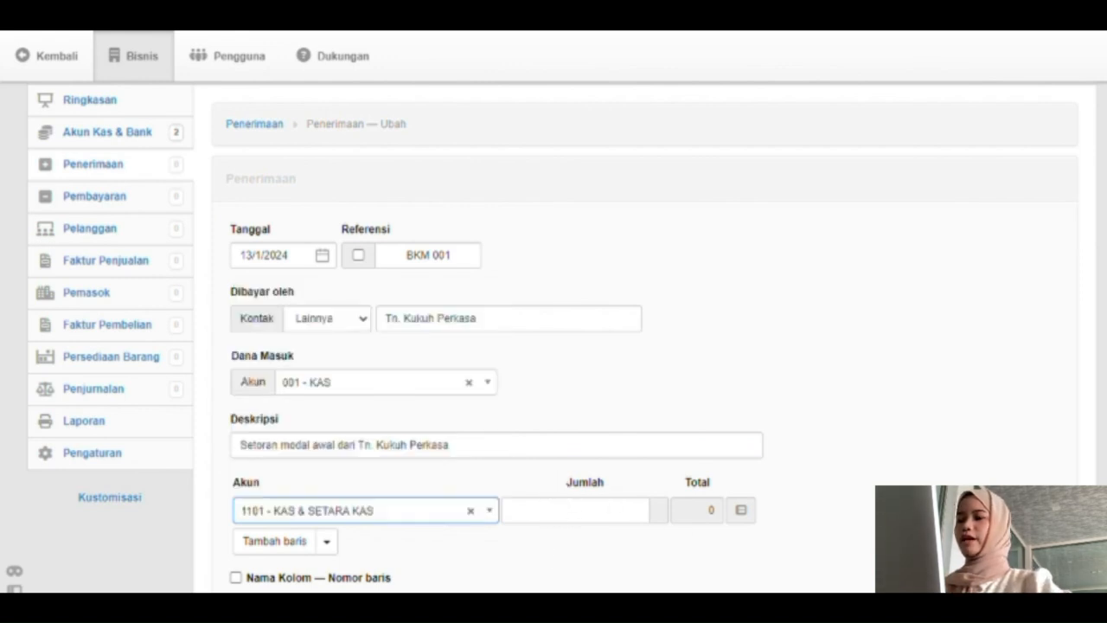
left_click(576, 511)
type("3")
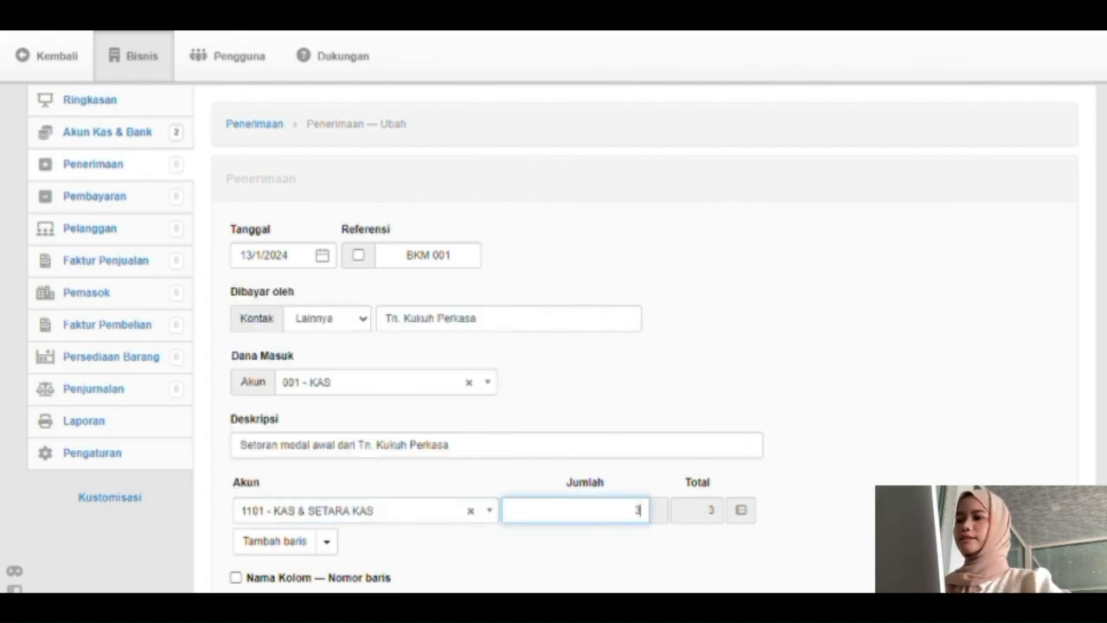
type("000000")
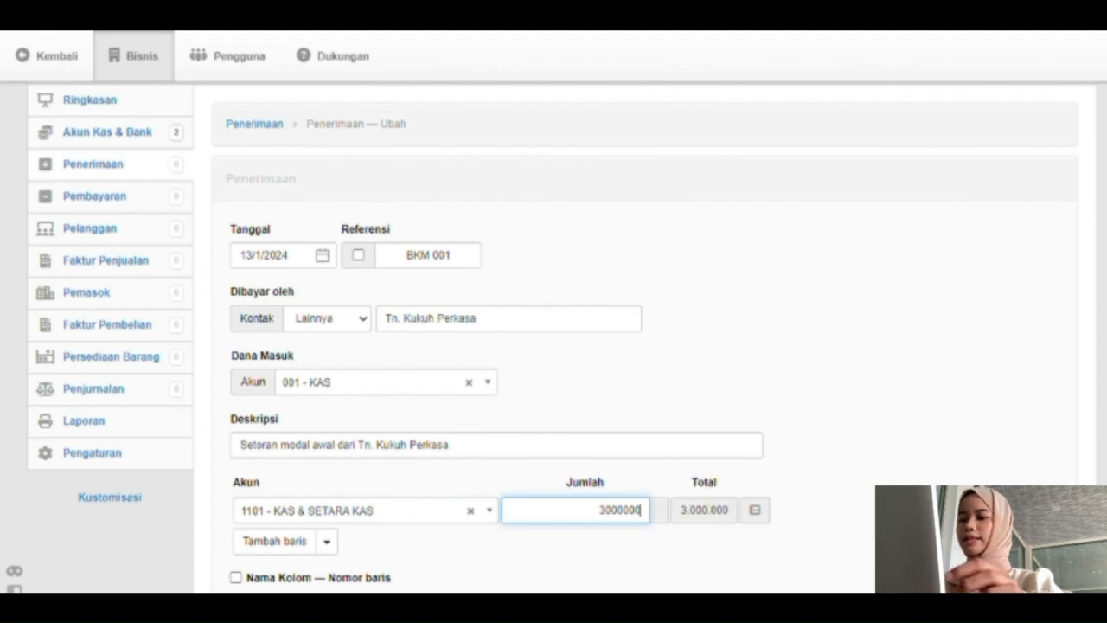
type("00")
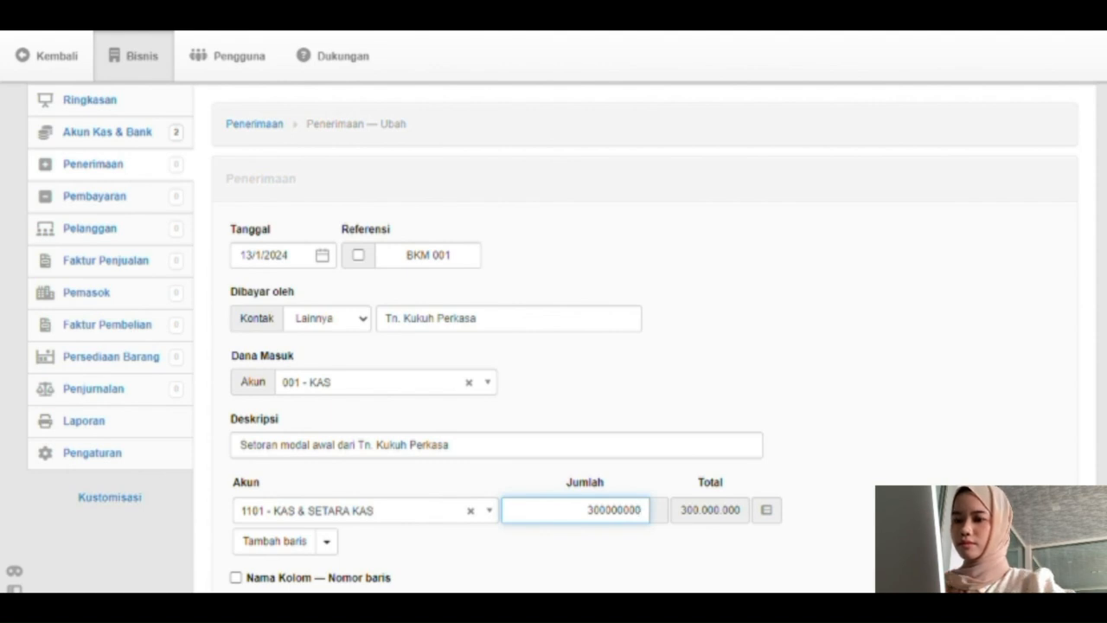
type("0")
scroll(562, 338, "down", 4)
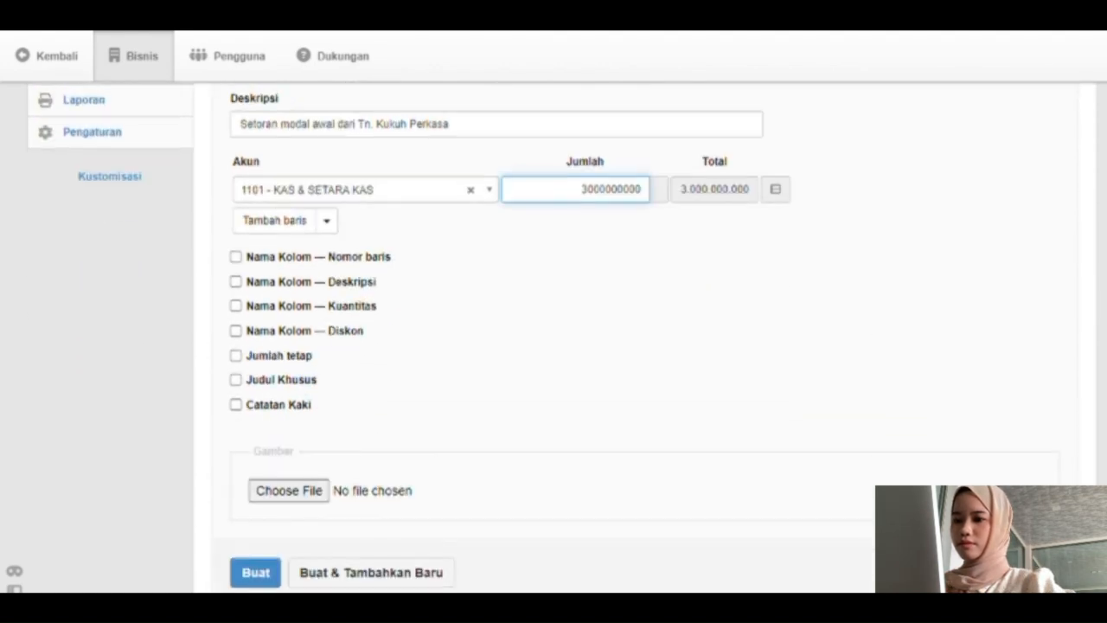
left_click(255, 539)
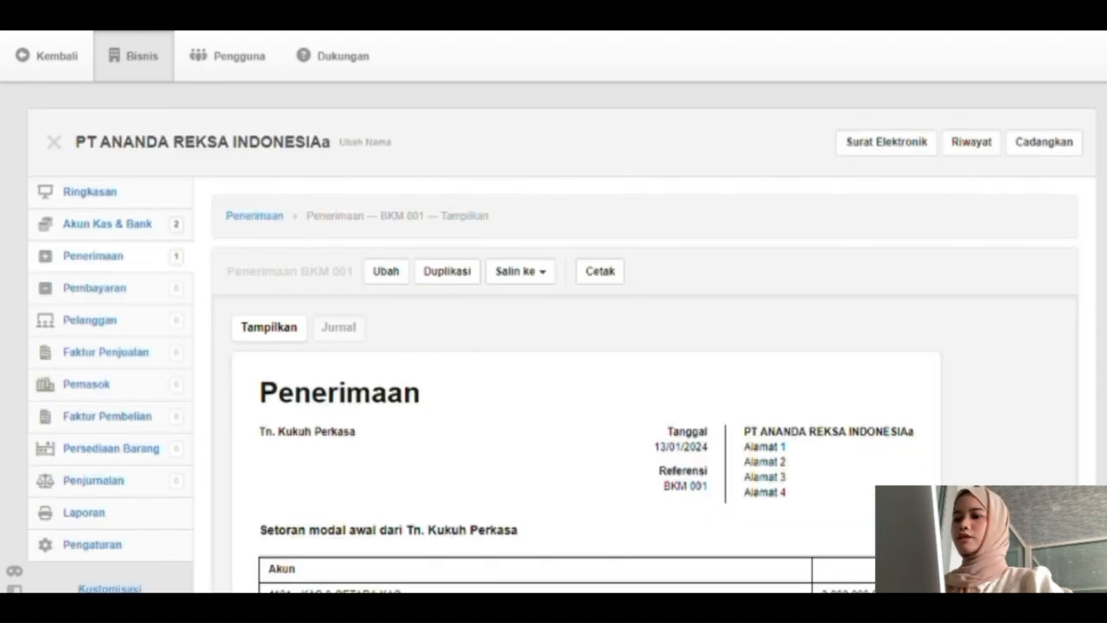
Scroll through the saved receipt BKM 001 to check its details.
scroll(562, 338, "down", 4)
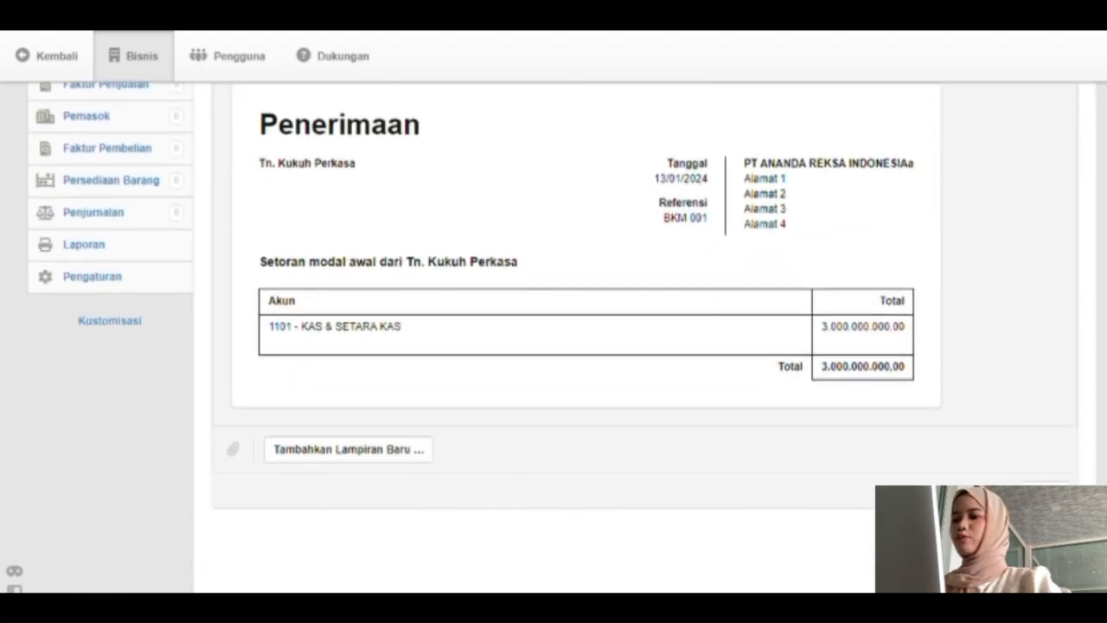
scroll(562, 337, "up", 3)
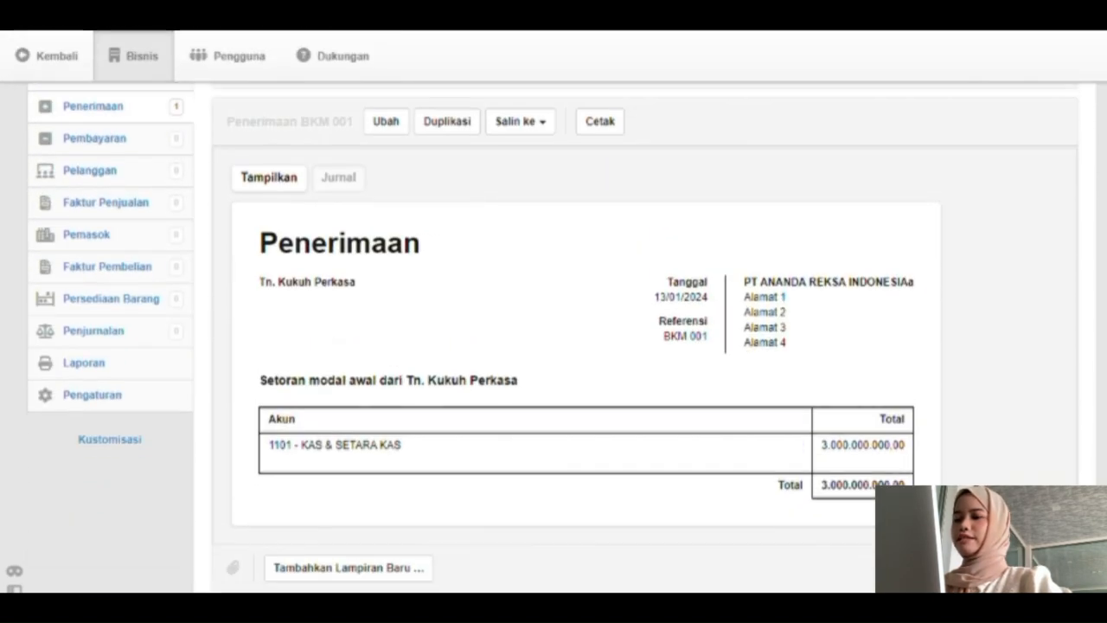
scroll(562, 338, "down", 2)
scroll(562, 338, "down", 1)
scroll(562, 337, "up", 1)
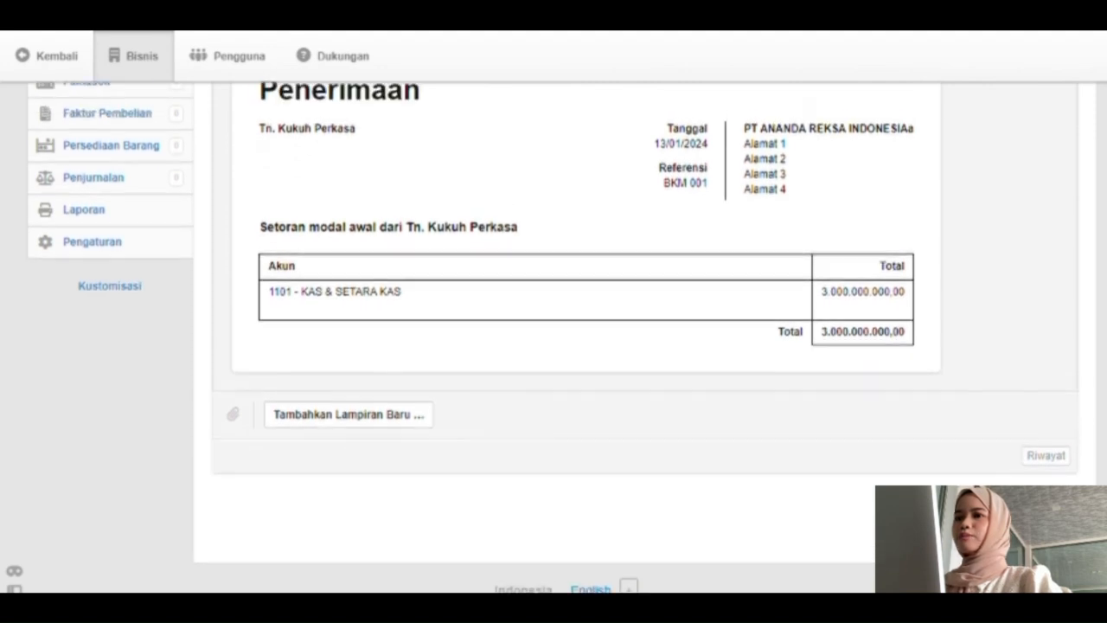
scroll(562, 337, "up", 1)
scroll(562, 337, "down", 2)
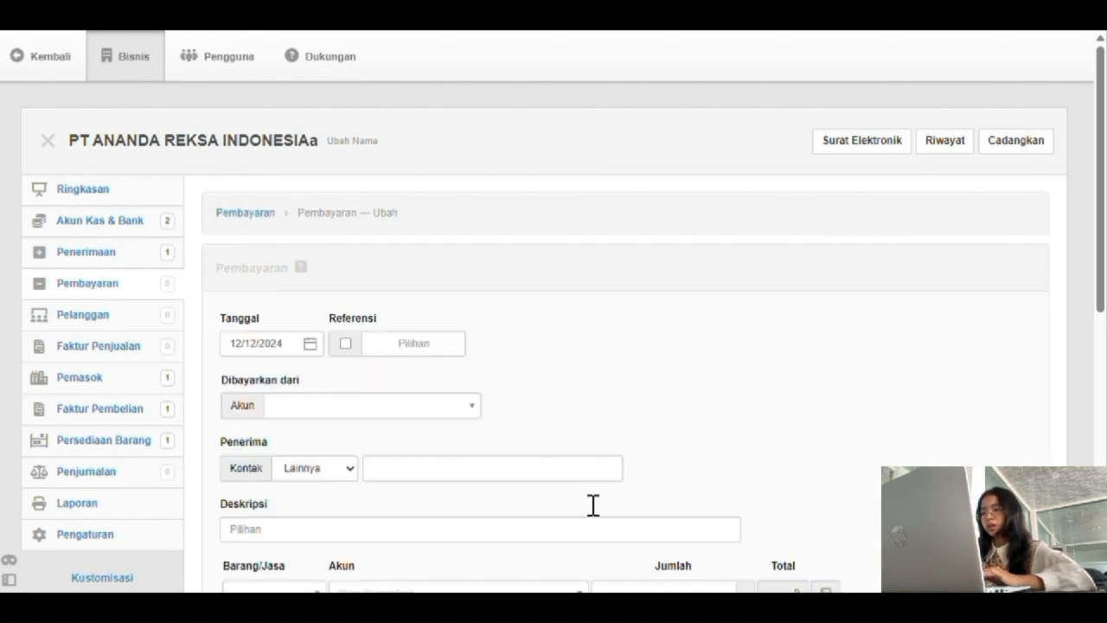
Date the payment 2/1/2013, use automatic reference numbering, and pay from 001 - KAS.
scroll(588, 500, "down", 1)
left_click(308, 238)
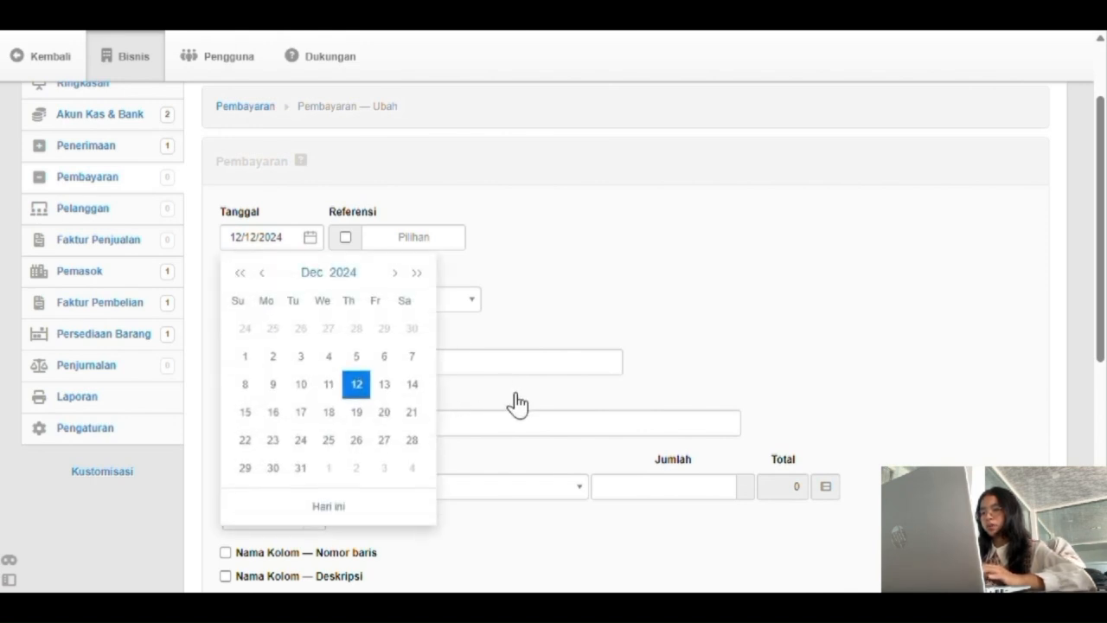
left_click(342, 272)
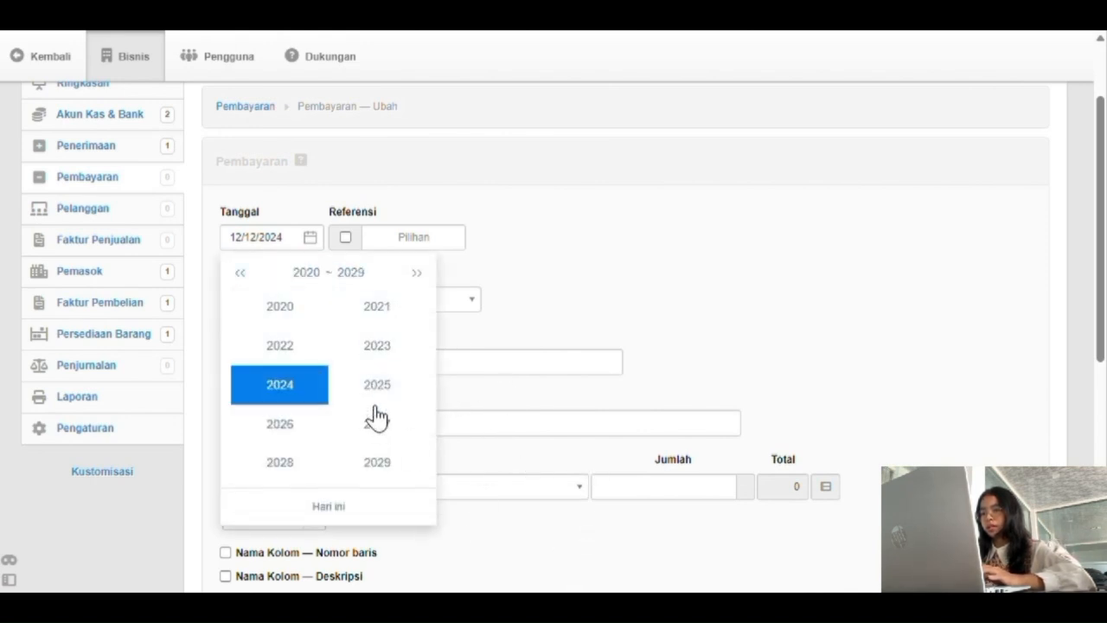
left_click(240, 273)
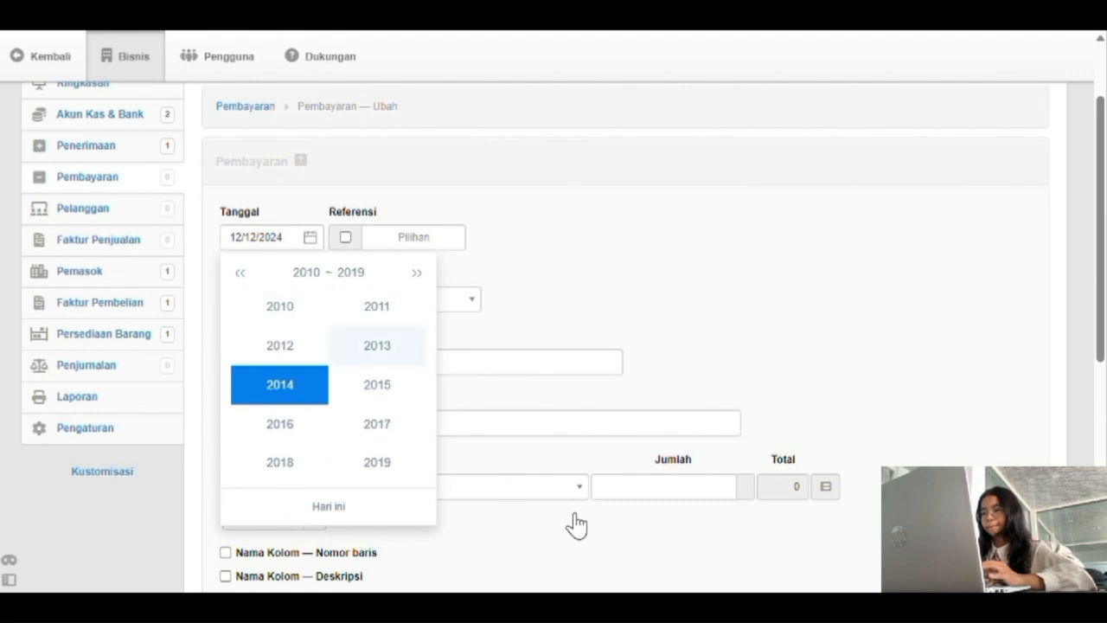
left_click(378, 345)
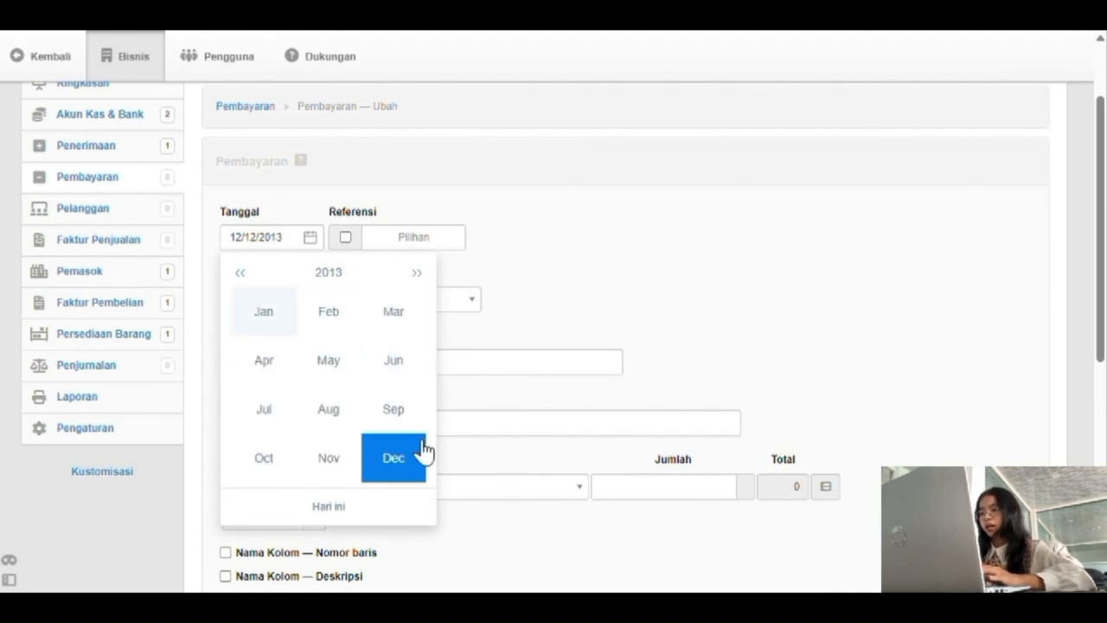
left_click(424, 450)
left_click(517, 487)
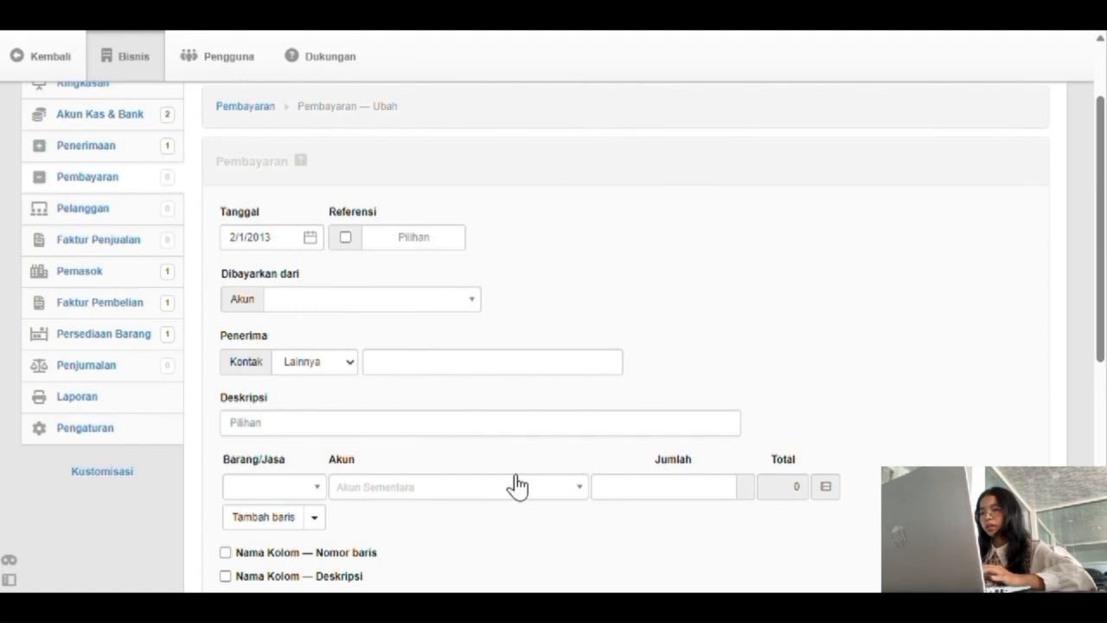
left_click(520, 346)
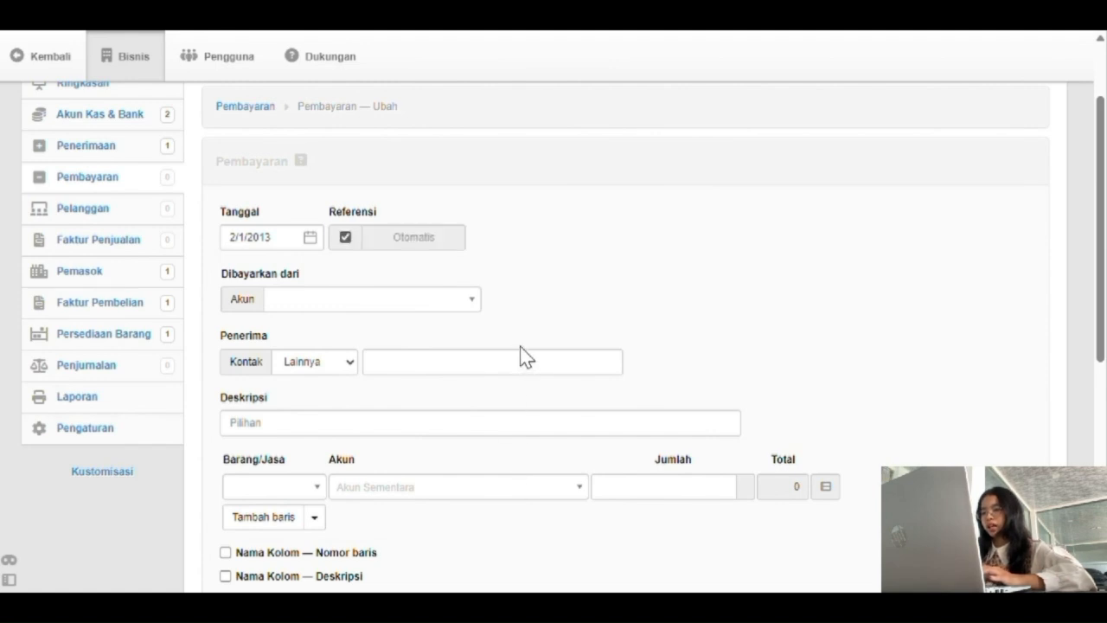
left_click(547, 443)
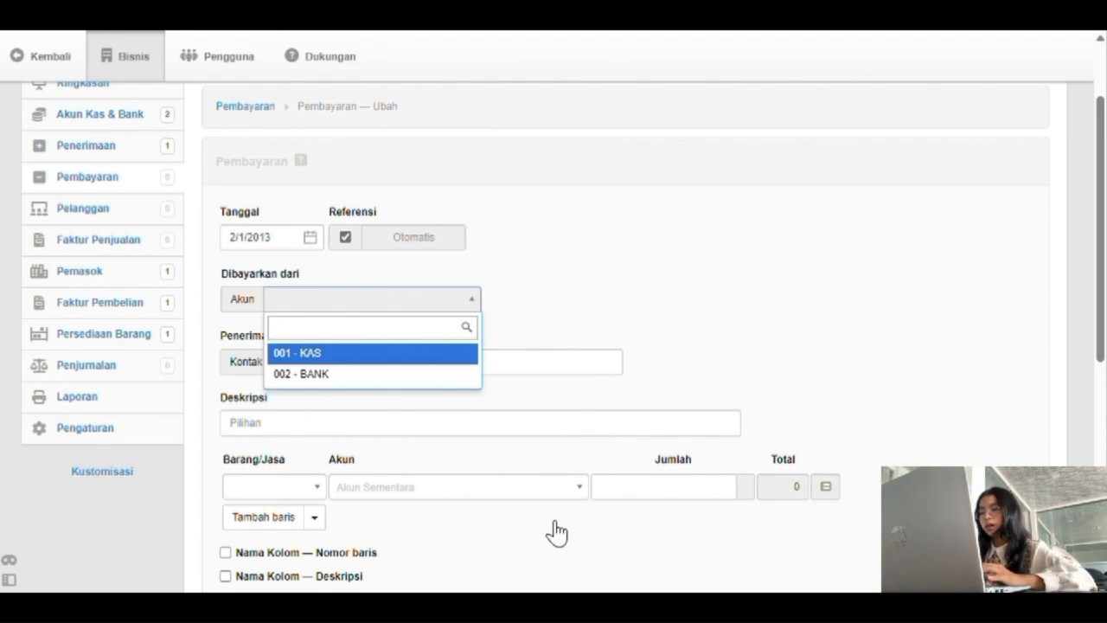
key("Return")
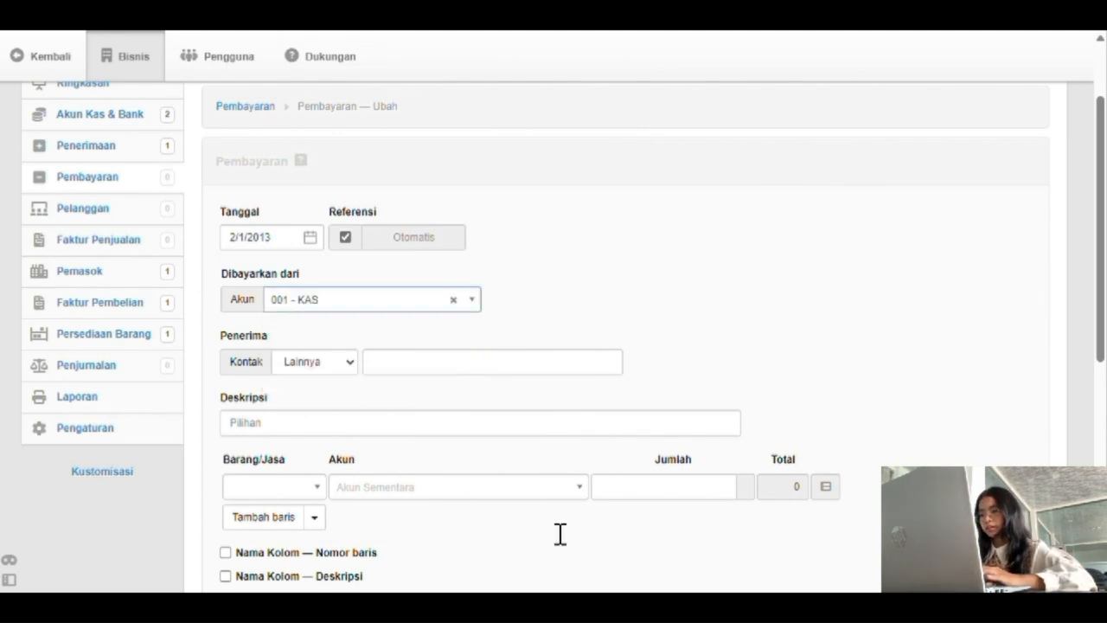
left_click(598, 540)
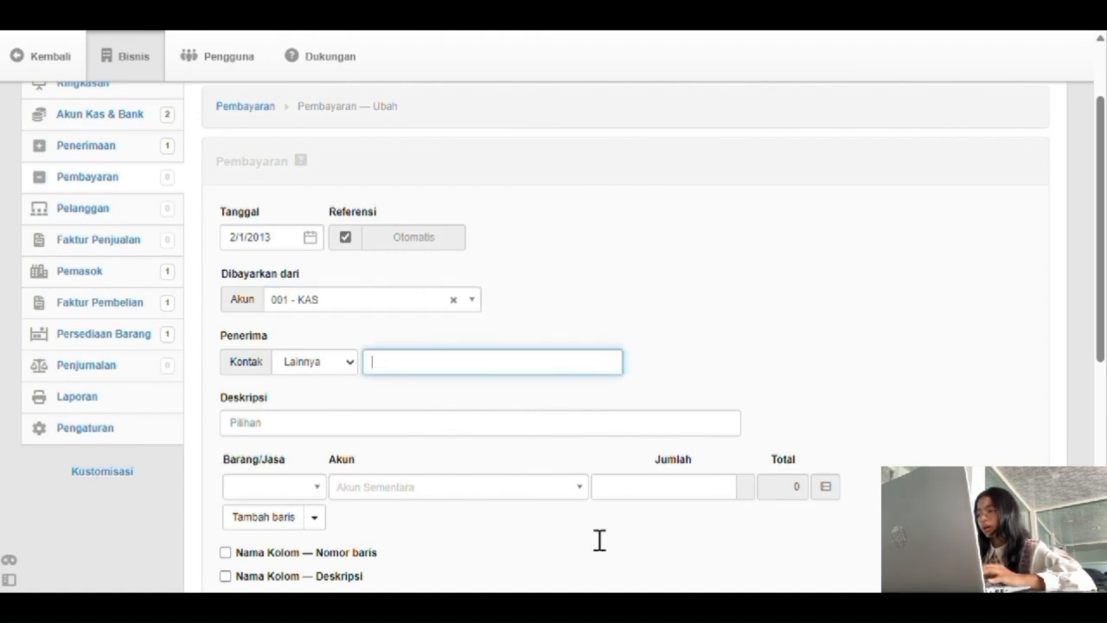
Enter payee PT. Indo Semen Perkasa and description 'Pembelian Perlengkapan Usaha' on the payment.
type("PT. Indo")
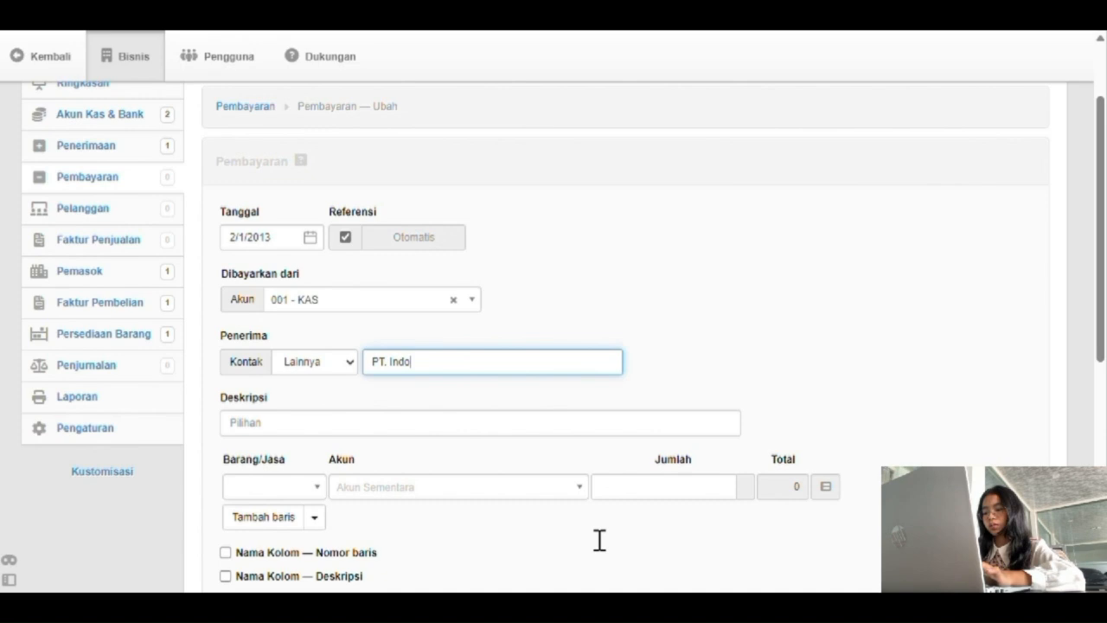
type(" Sem")
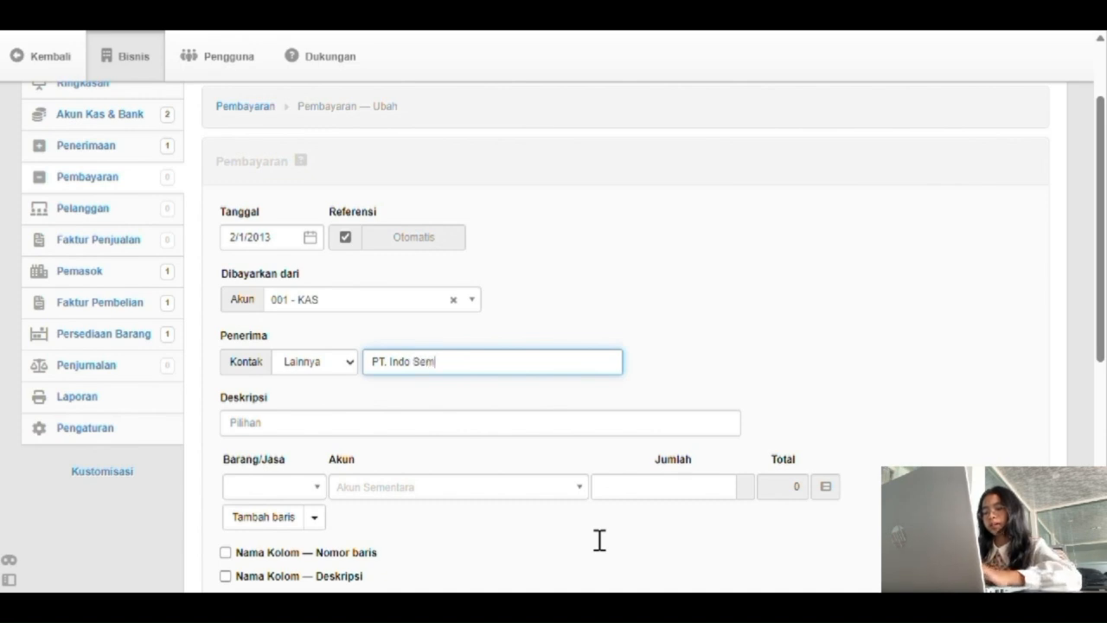
type("en Per")
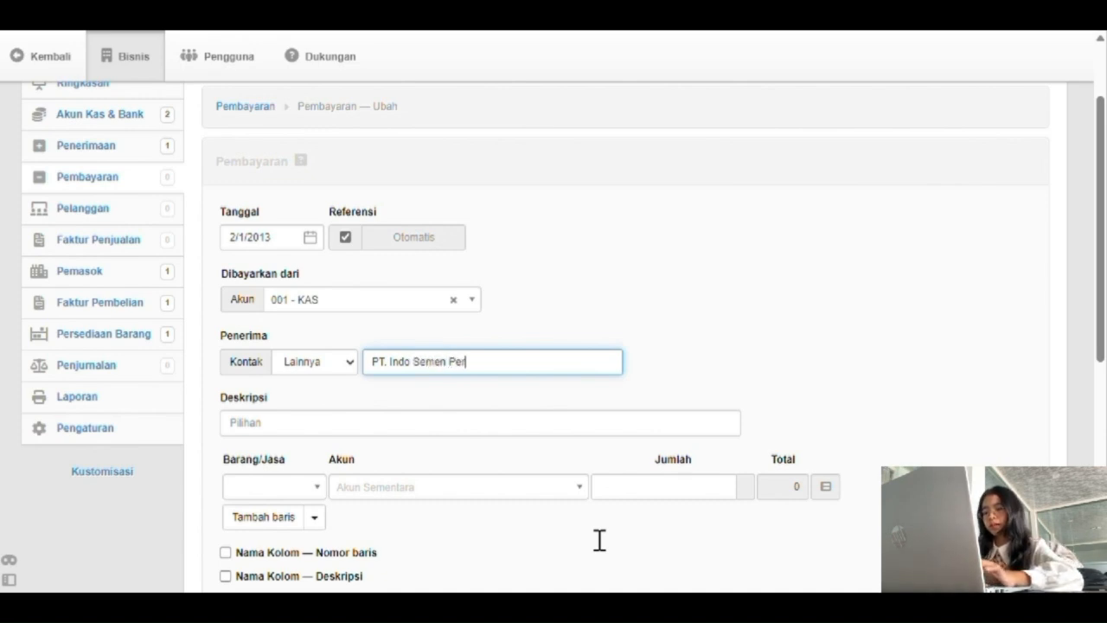
type("kasa")
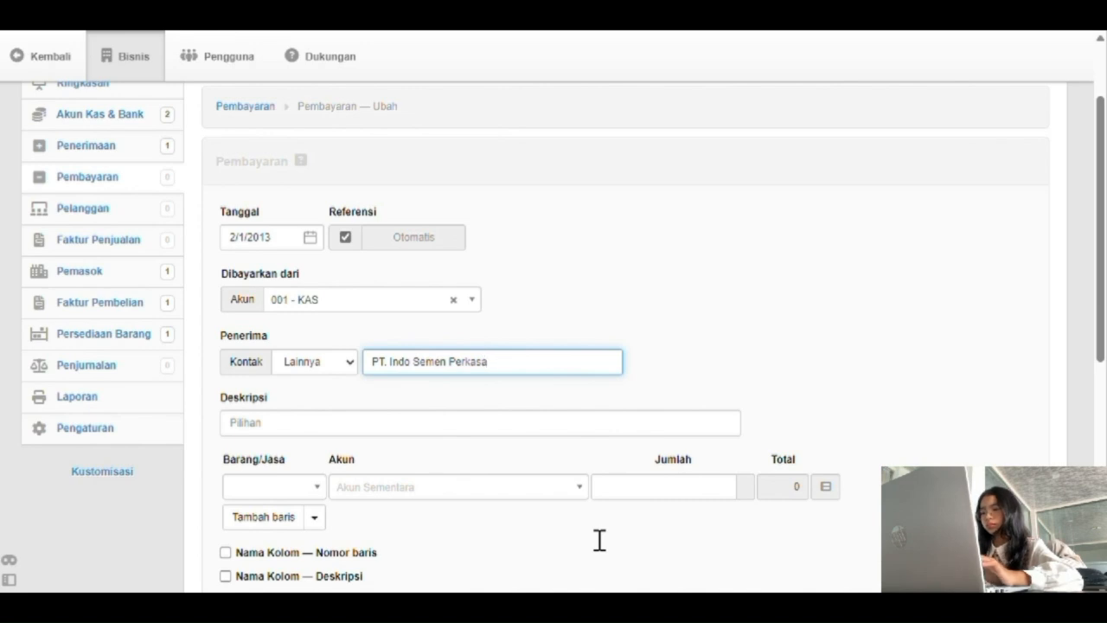
key("Tab")
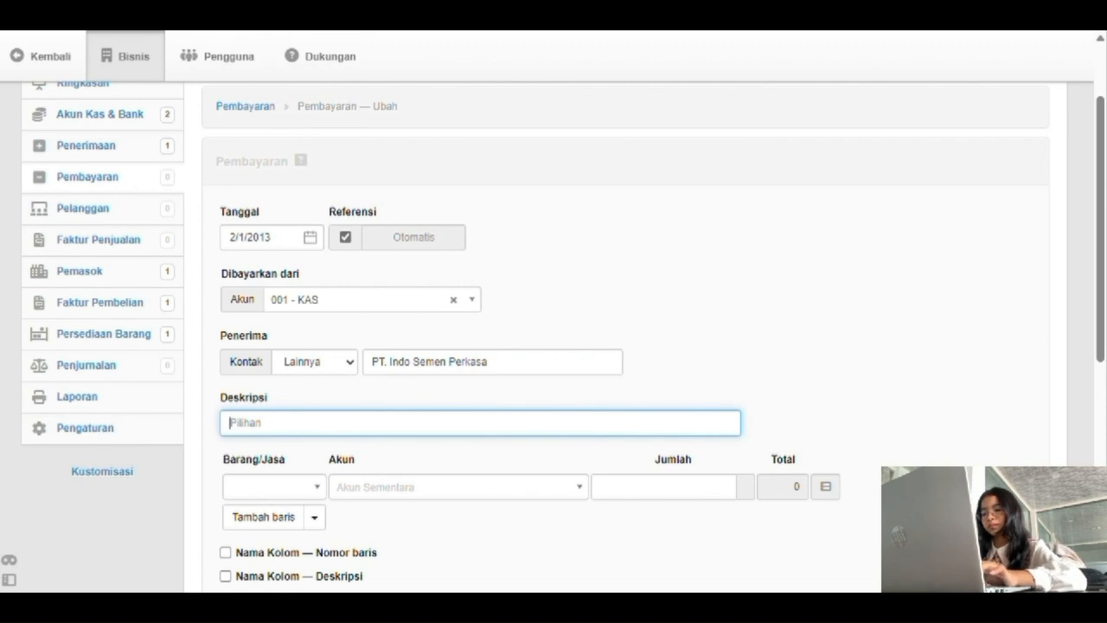
type("Pembelia")
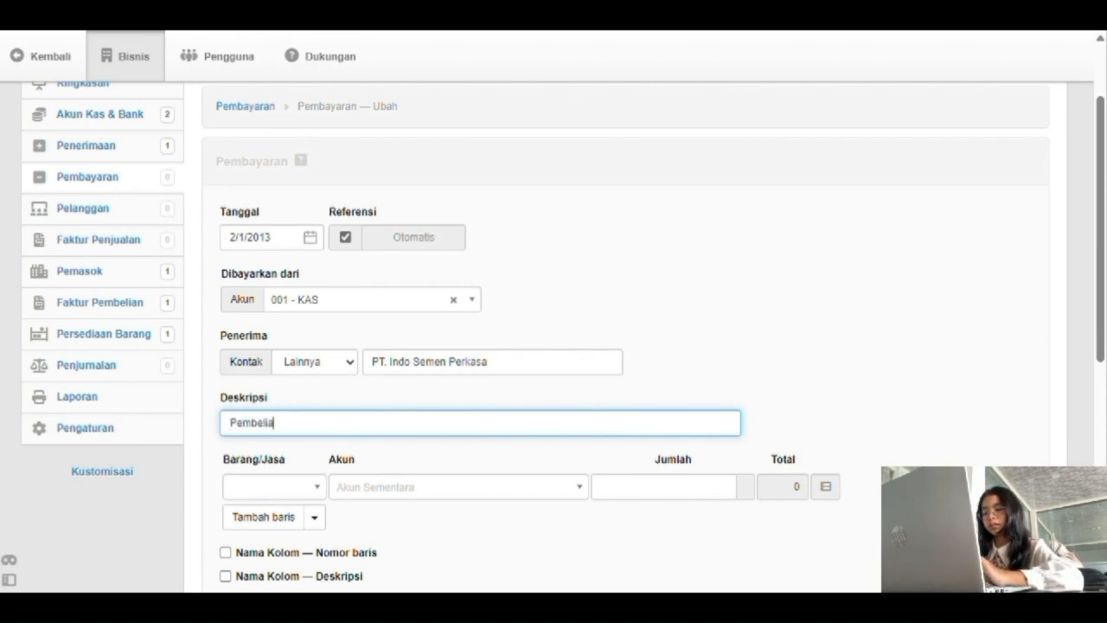
type("n Perlen")
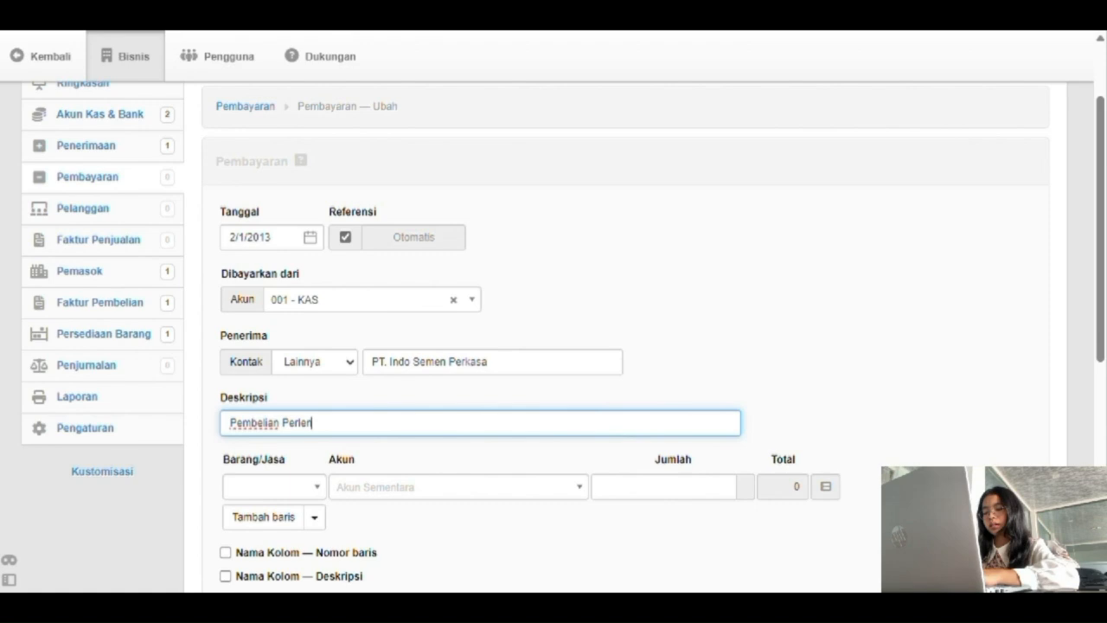
type("gkapan U")
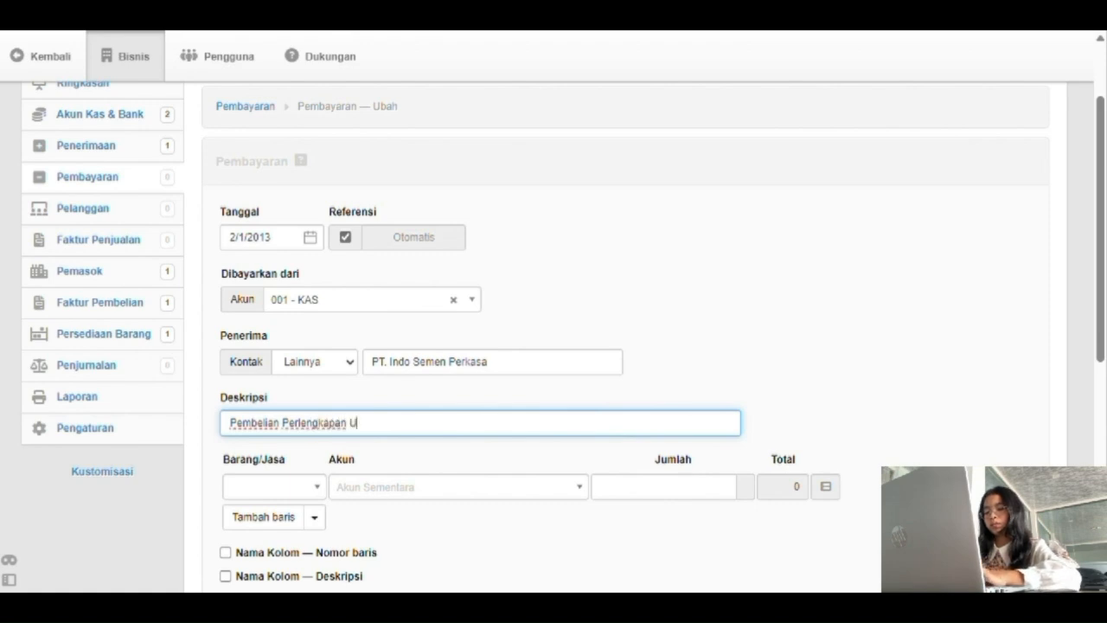
type("saha")
scroll(562, 337, "down", 2)
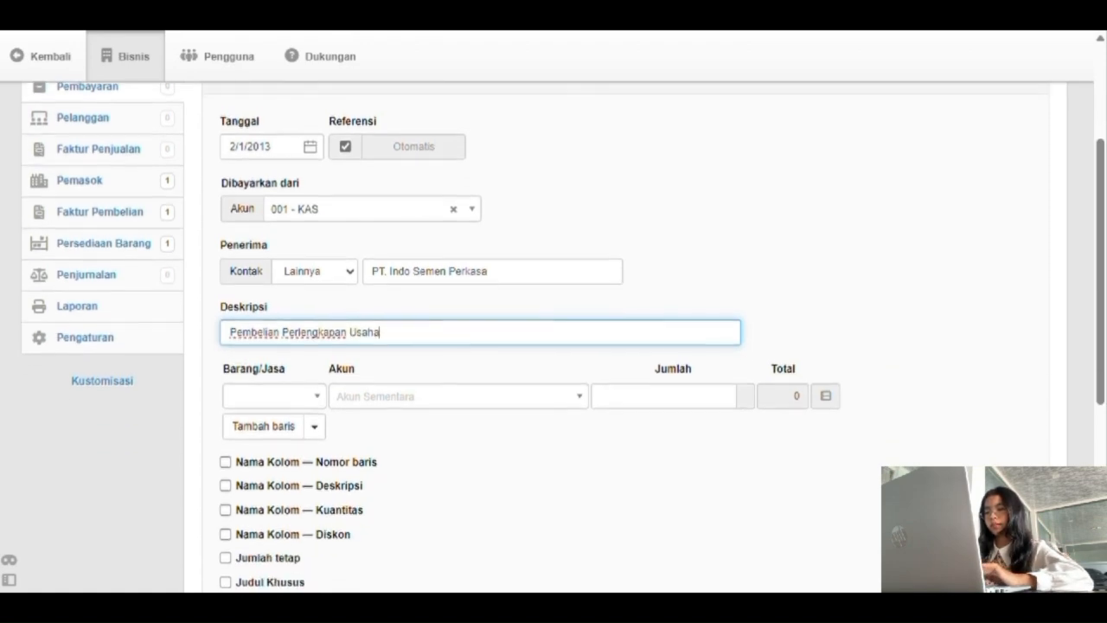
Add a B1 - Semen line of 500000000 and save the payment.
key("Tab")
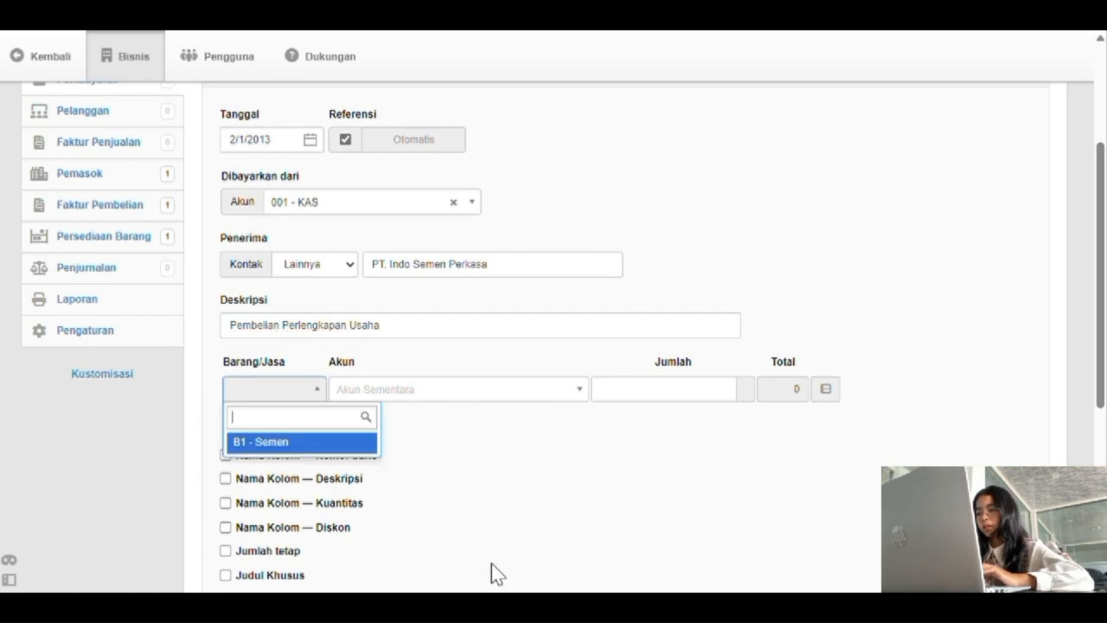
key("Return")
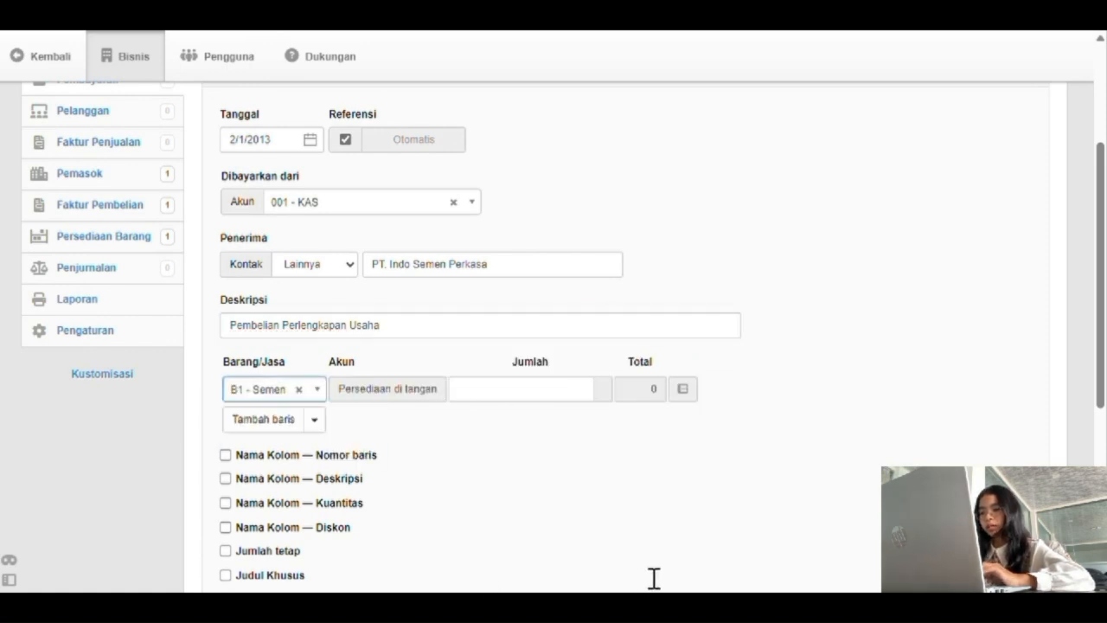
key("Tab")
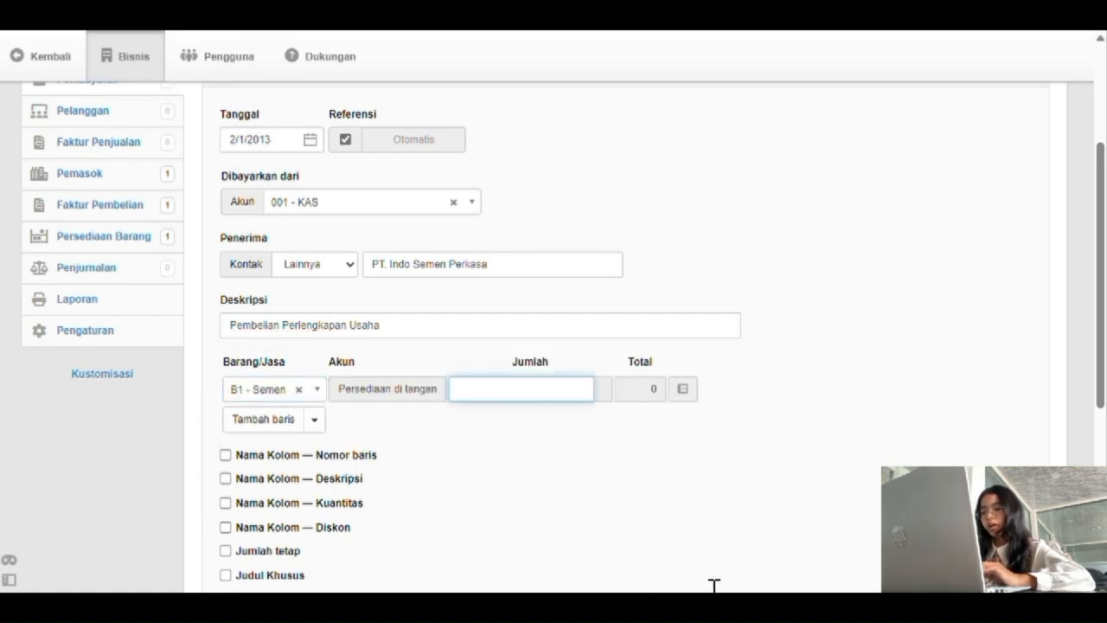
type("50")
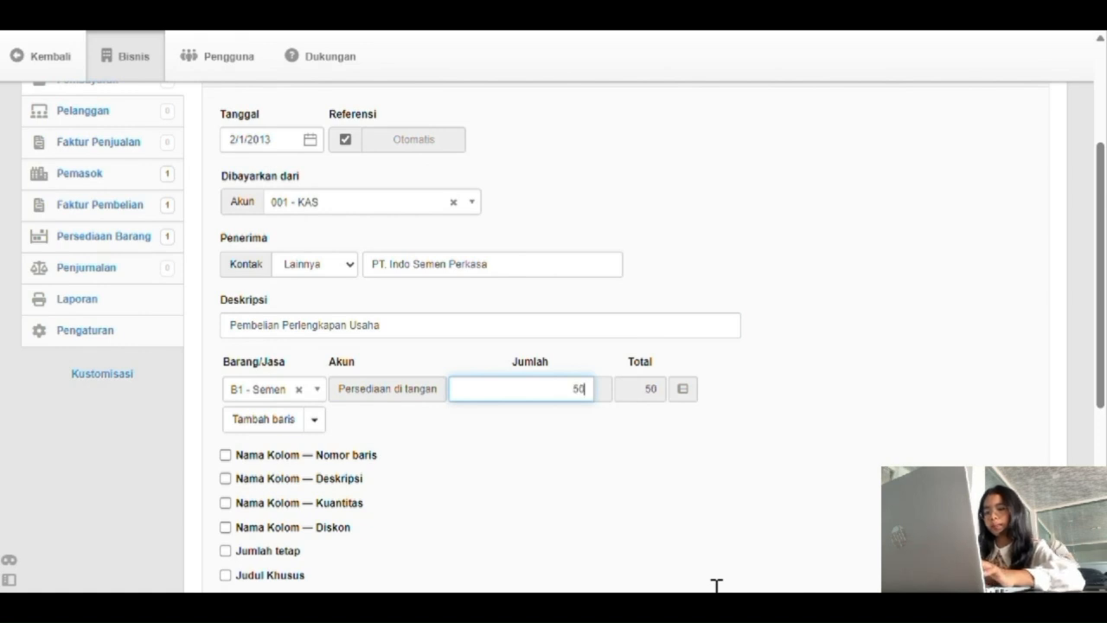
type("0000000")
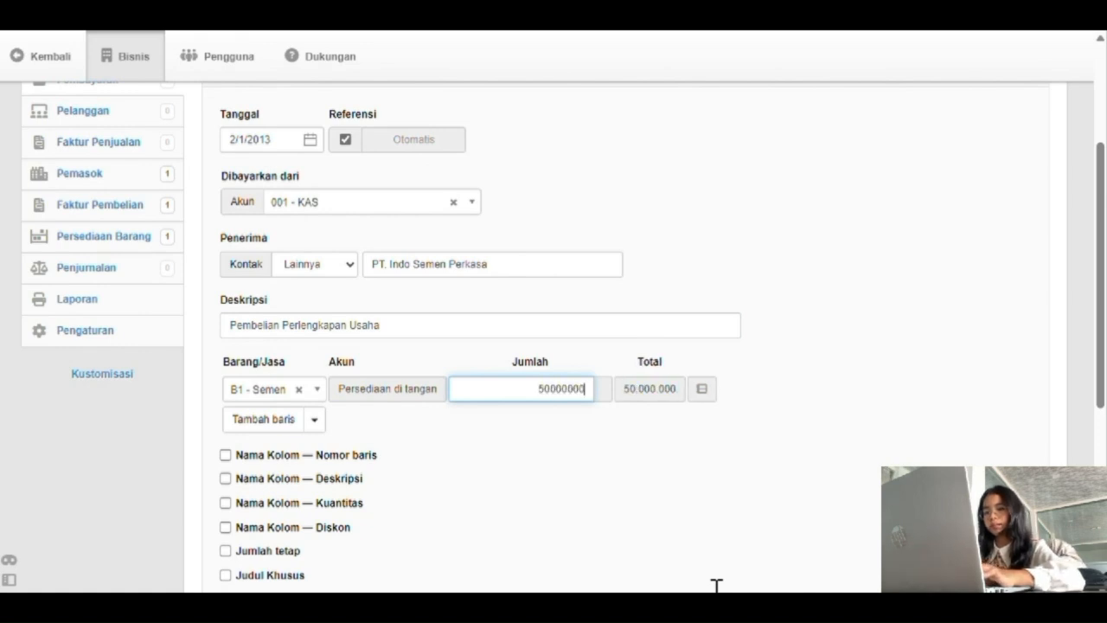
scroll(620, 591, "down", 2)
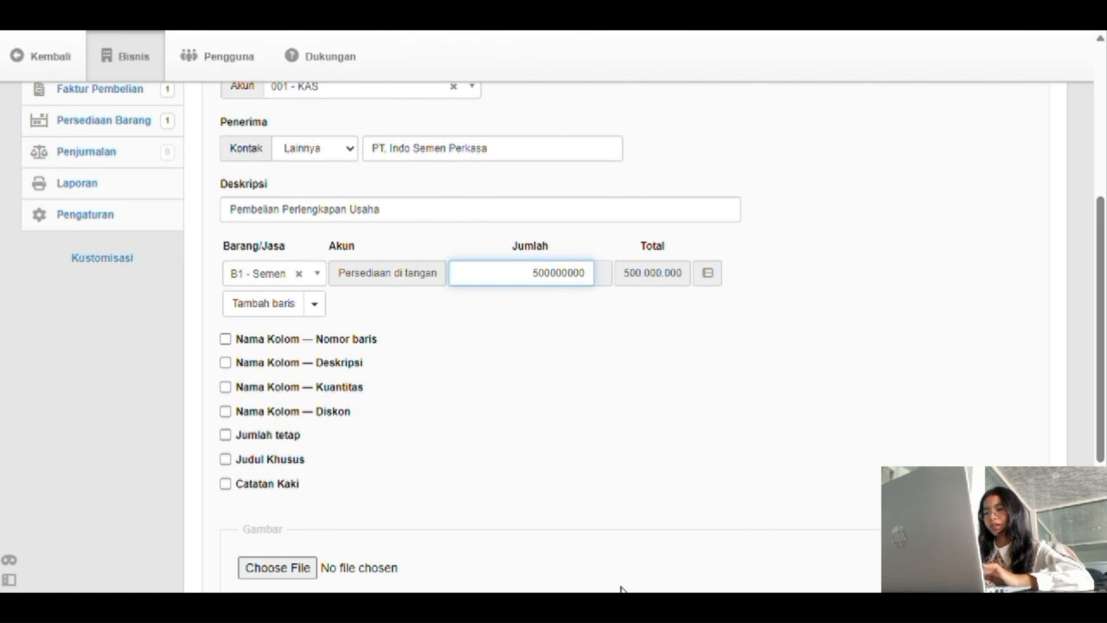
scroll(620, 591, "down", 2)
scroll(621, 591, "down", 3)
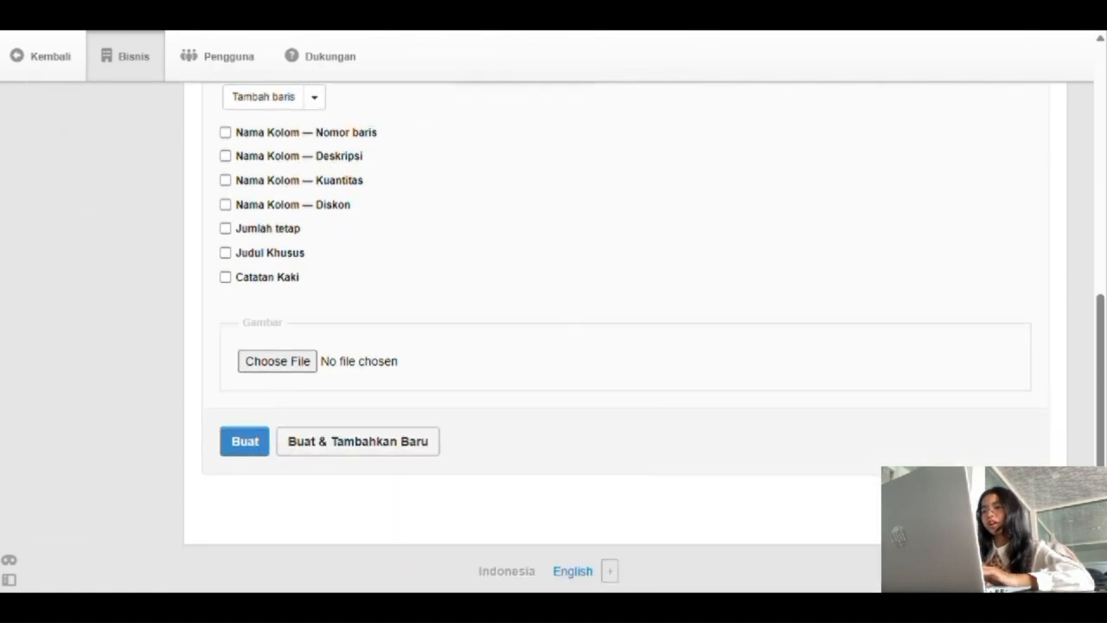
left_click(244, 442)
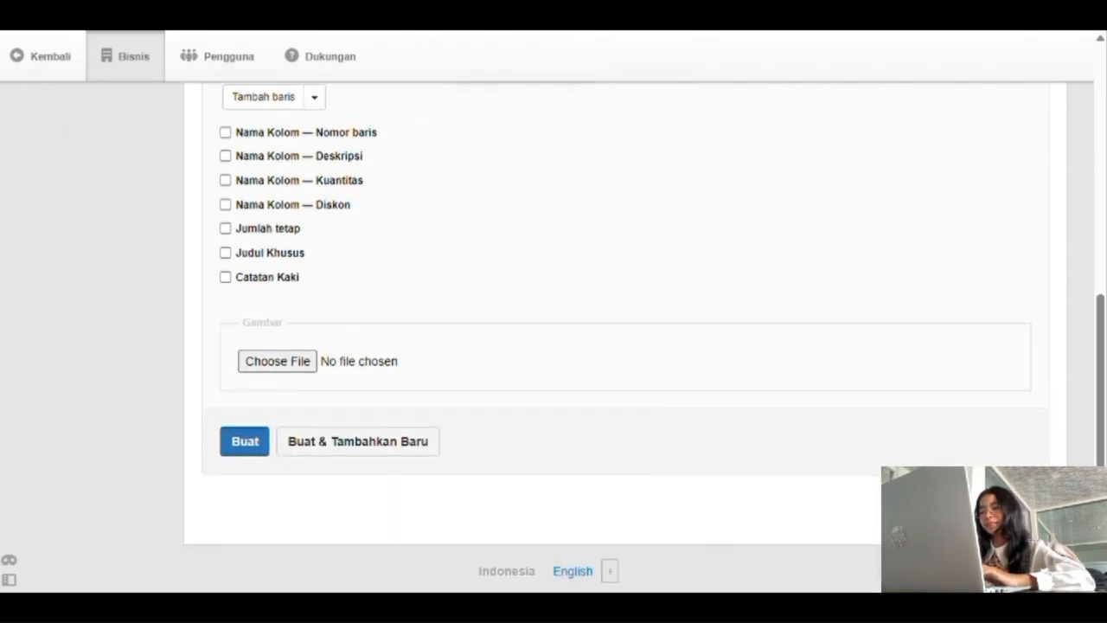
scroll(244, 441, "down", 3)
Move from Pembayaran through Faktur Penjualan to the empty Pelanggan customer list.
scroll(563, 325, "up", 1)
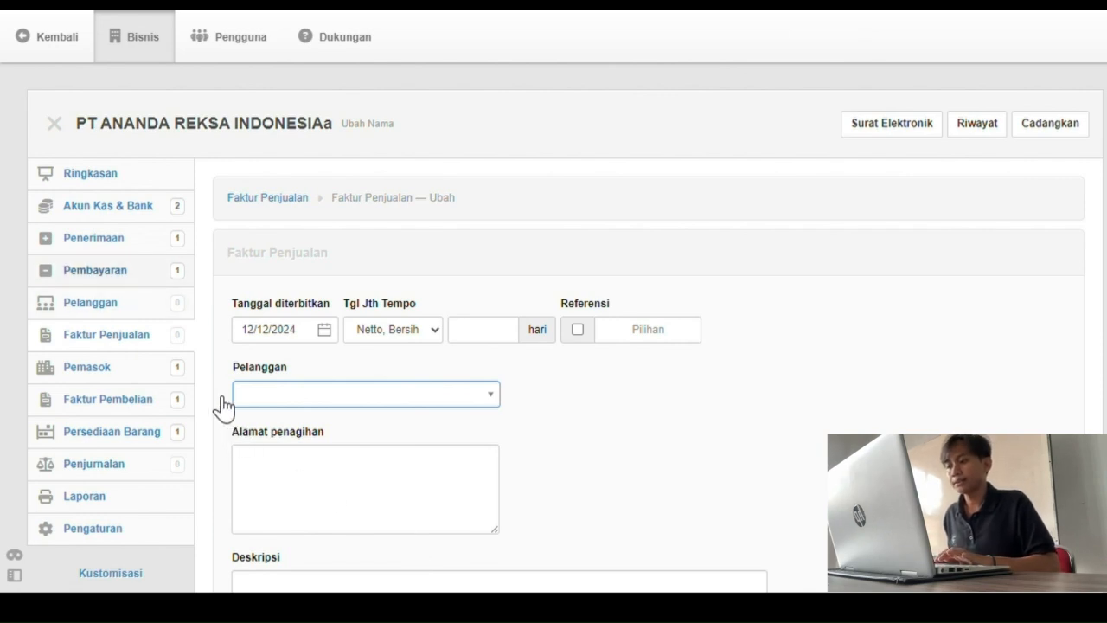
left_click(95, 271)
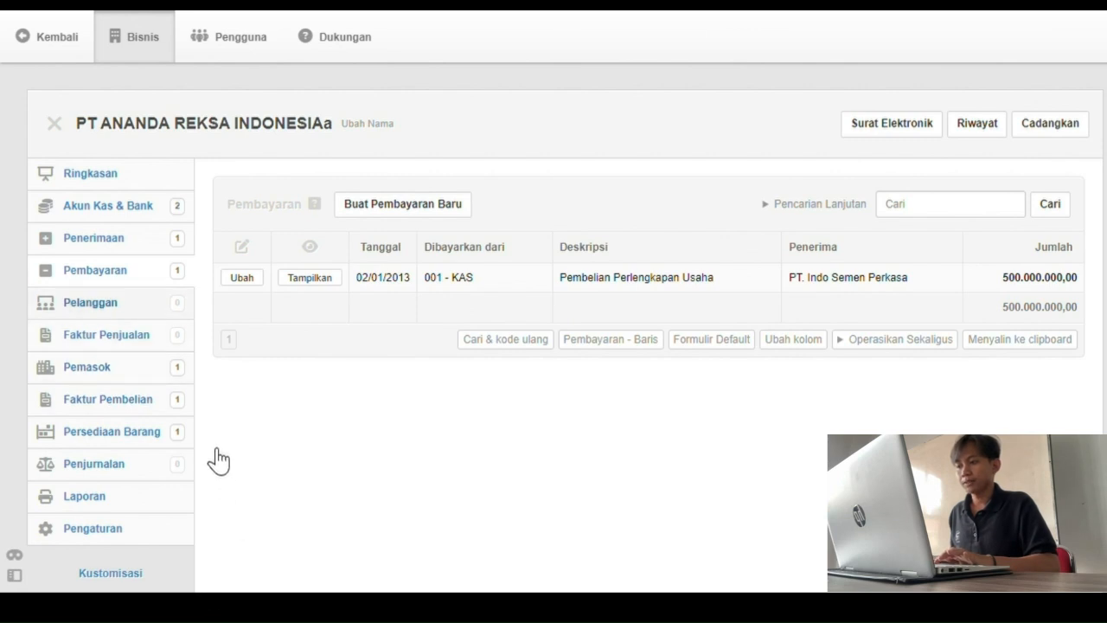
left_click(107, 334)
left_click(441, 204)
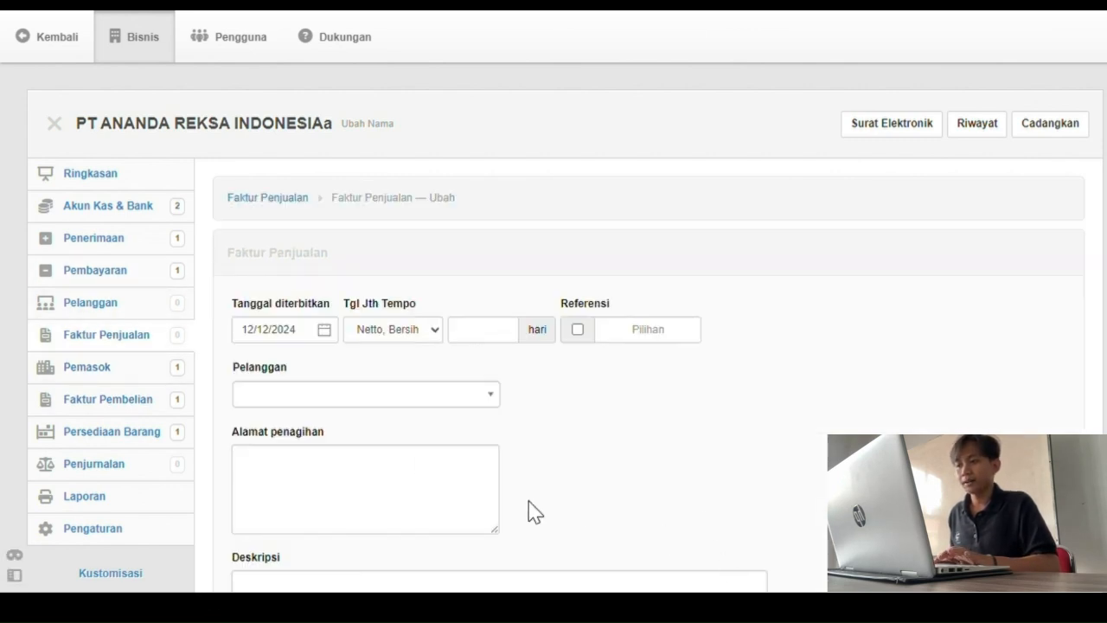
left_click(90, 302)
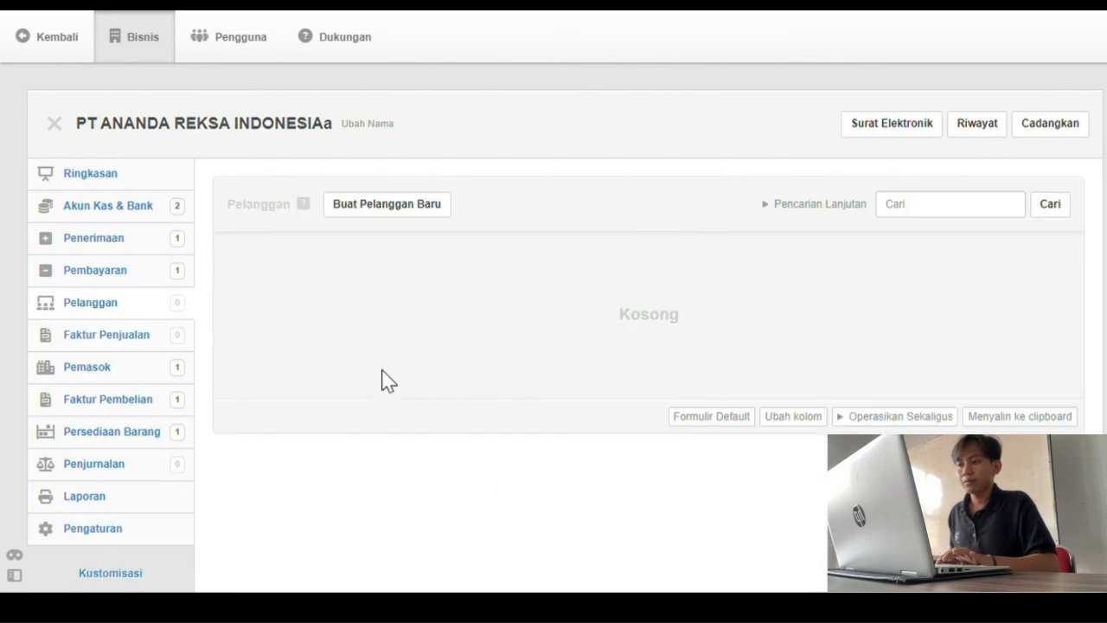
Start a new customer named TB Gemah Ripah.
left_click(387, 205)
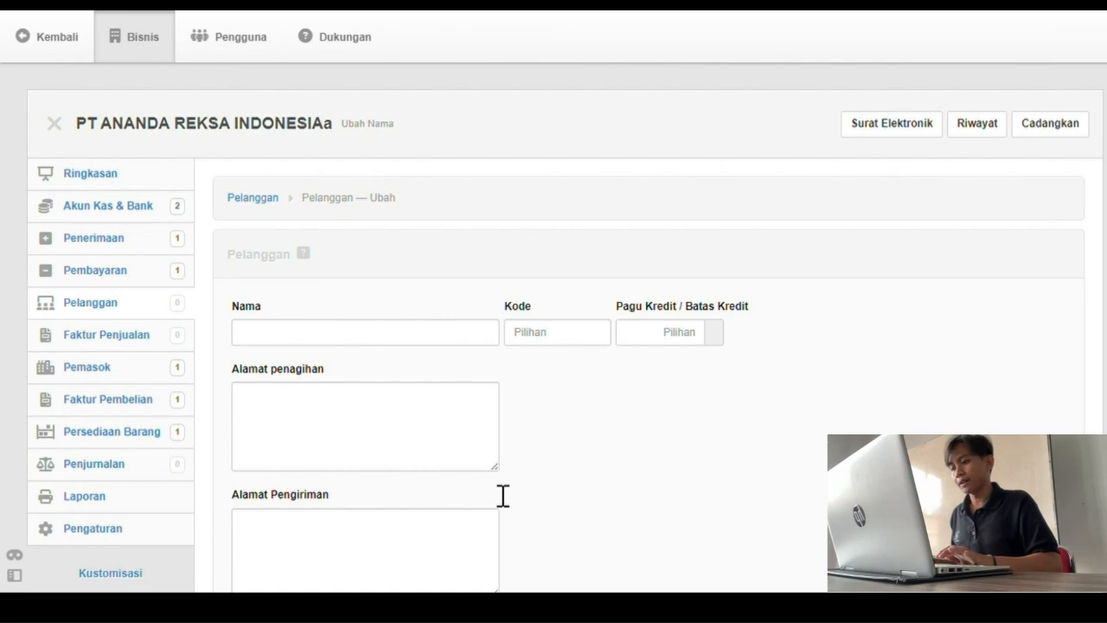
key("Tab")
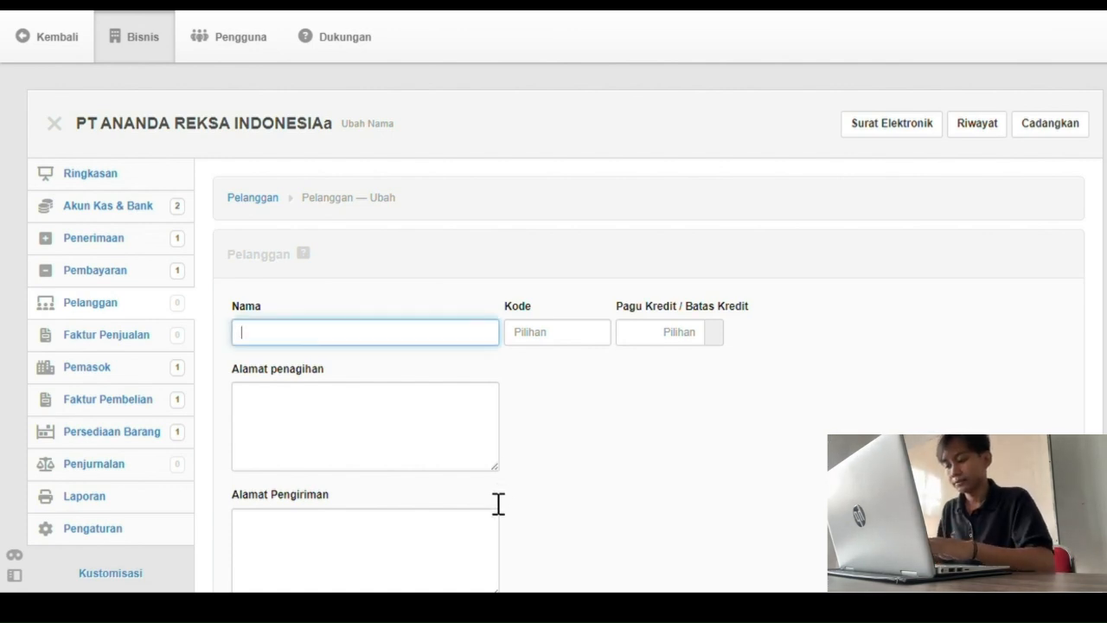
type("TB")
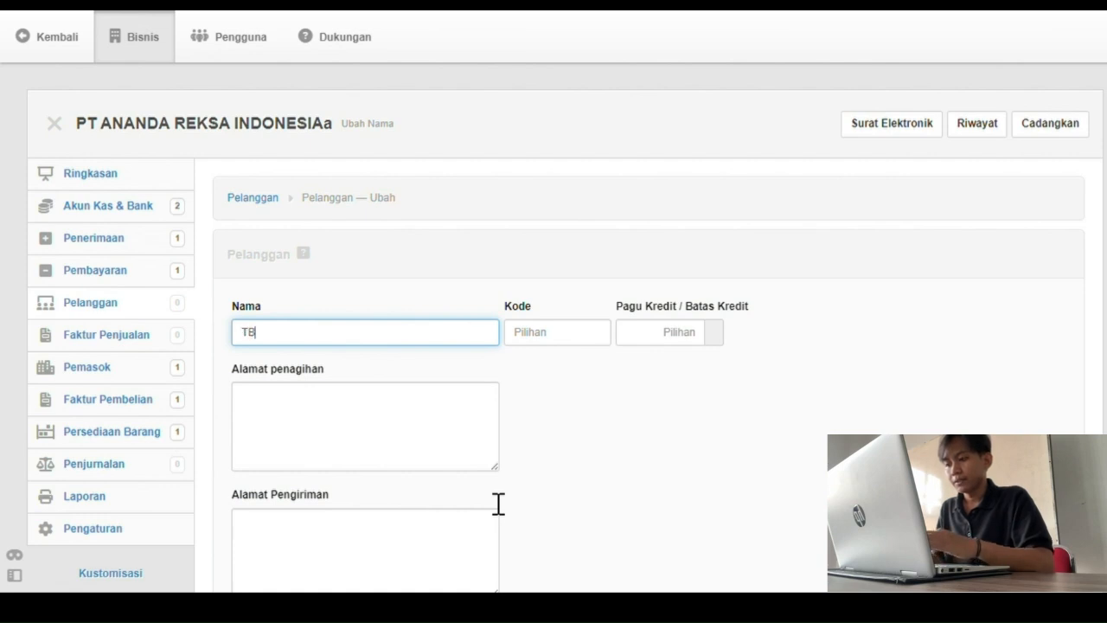
type(" Gr")
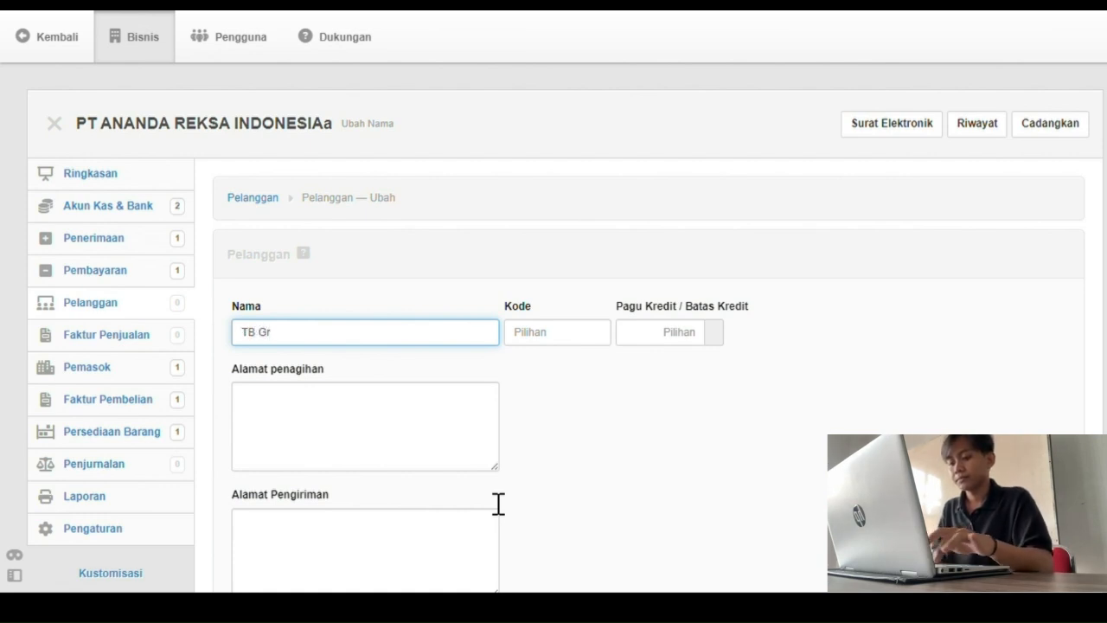
key("BackSpace")
type("eam")
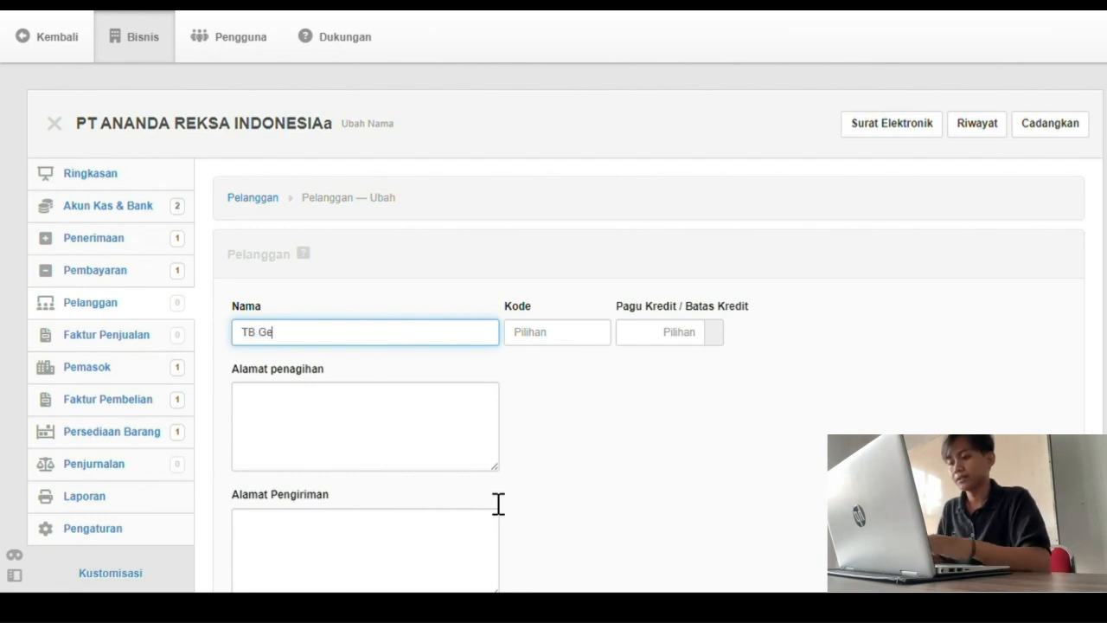
key("BackSpace")
key("BackSpace")
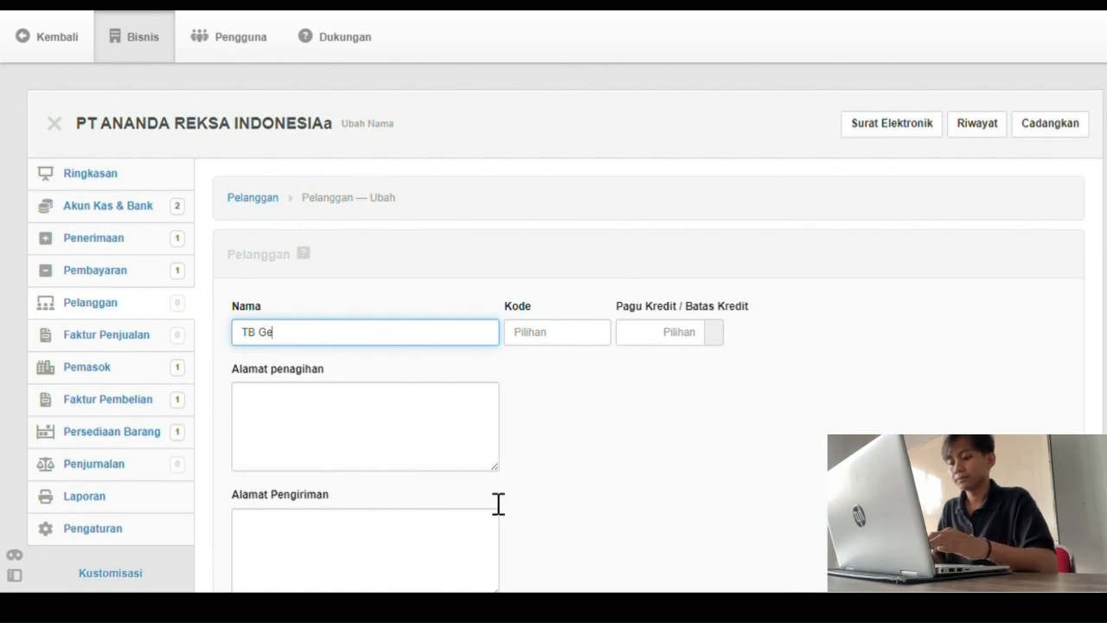
type("mah R")
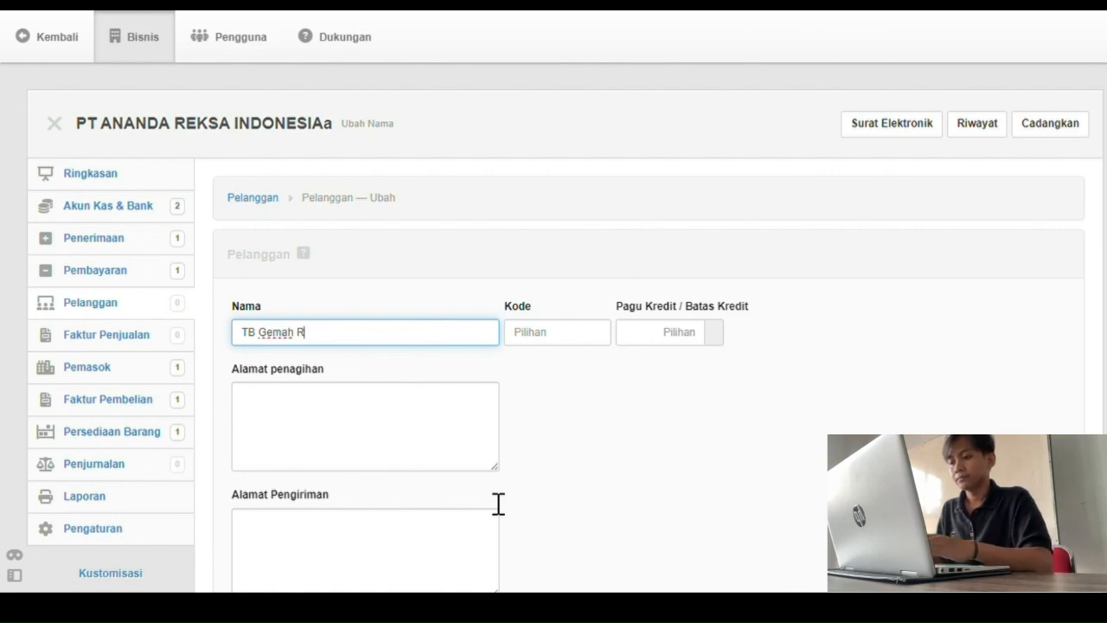
type("ipah")
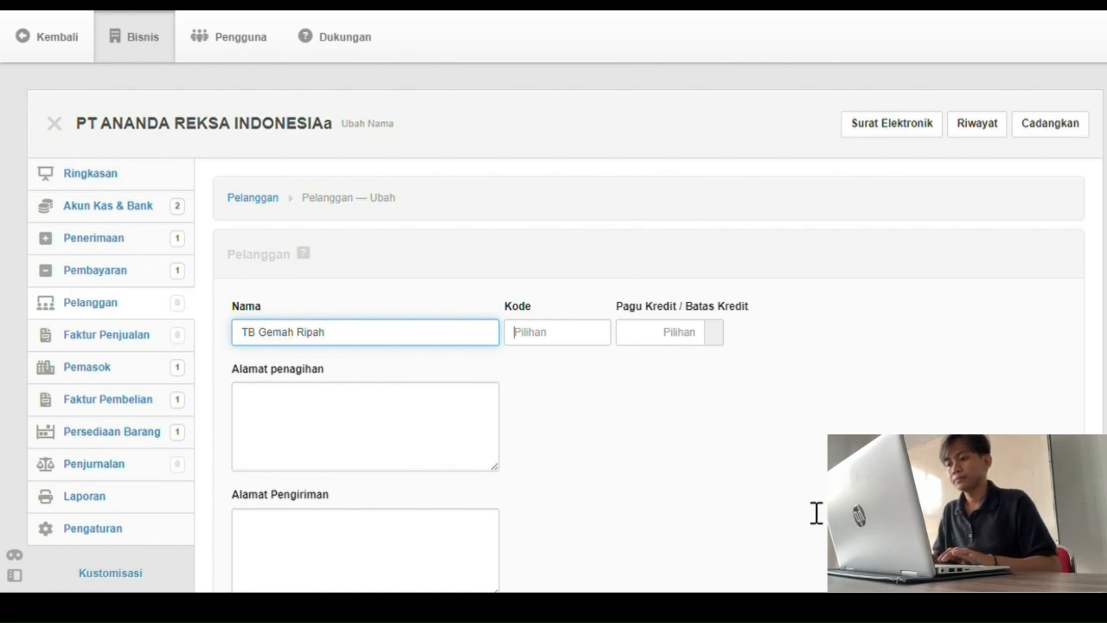
key("Tab")
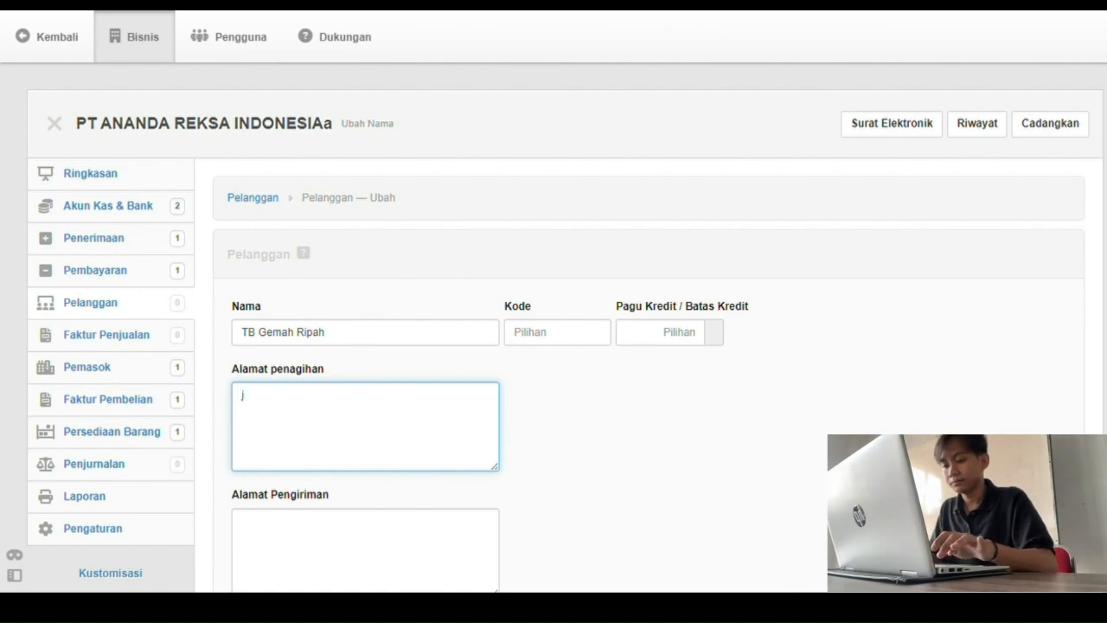
Give the customer billing and shipping address Jakarta Selatan, then save it.
type("Jaka")
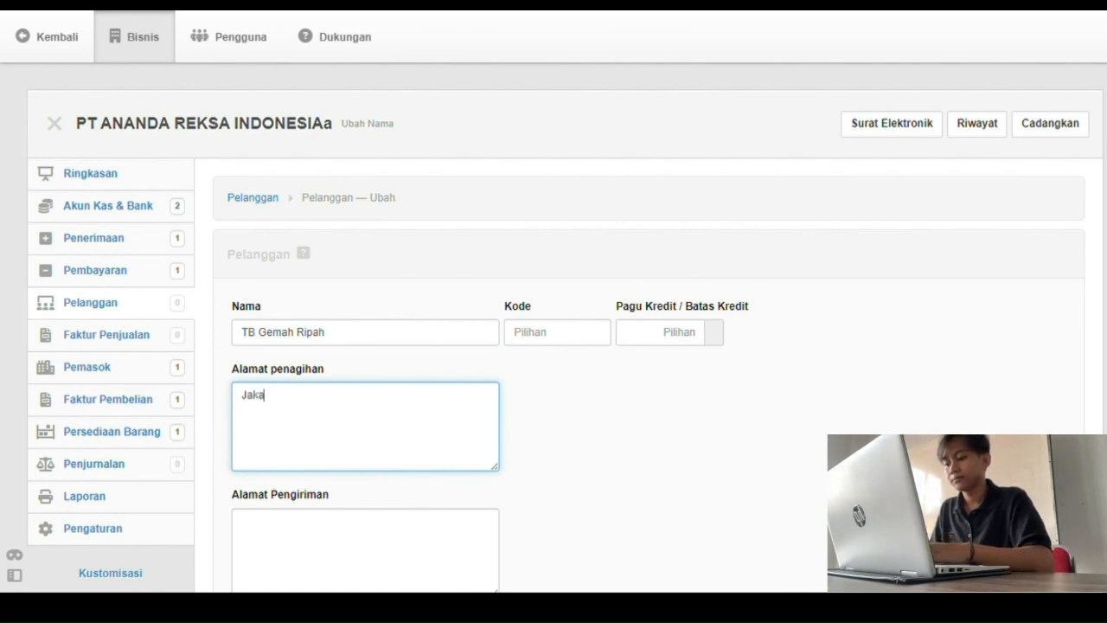
type("rta Se")
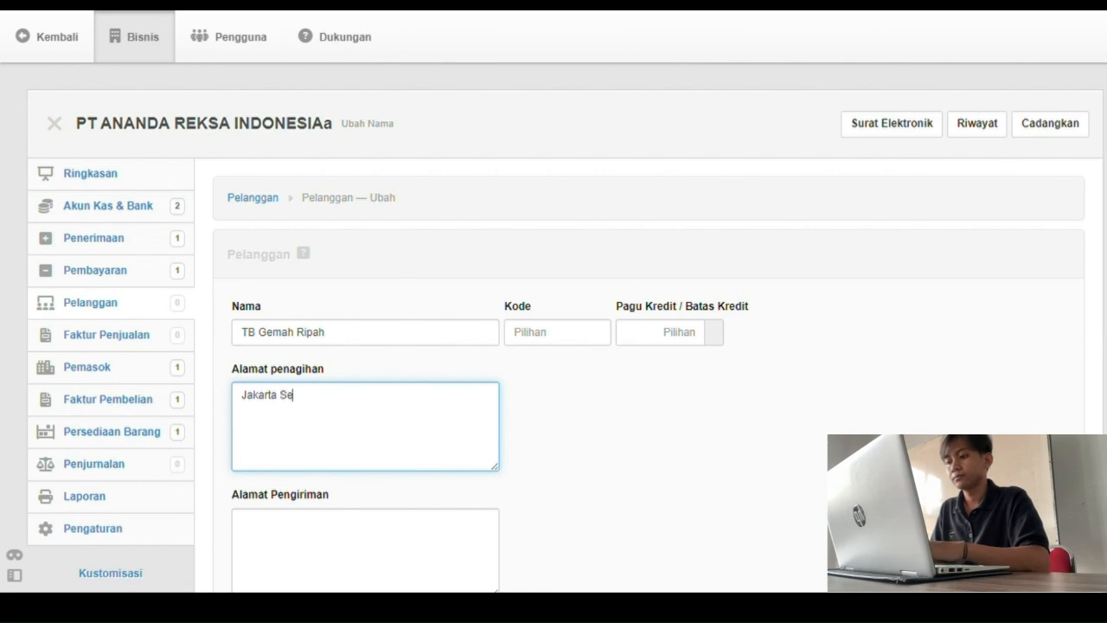
type("latan")
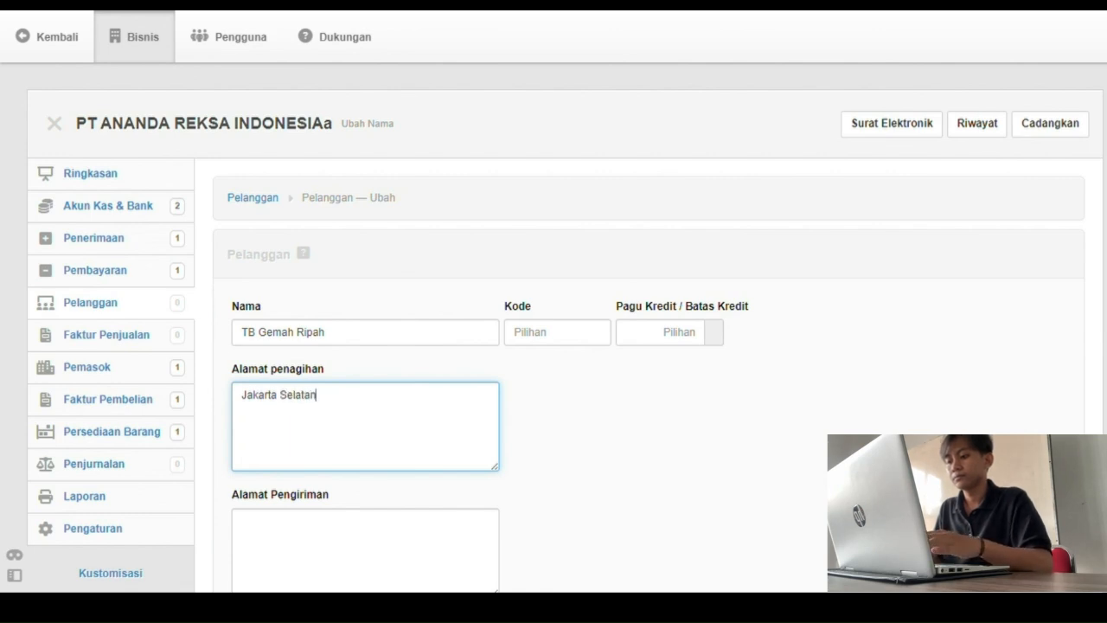
key("Tab")
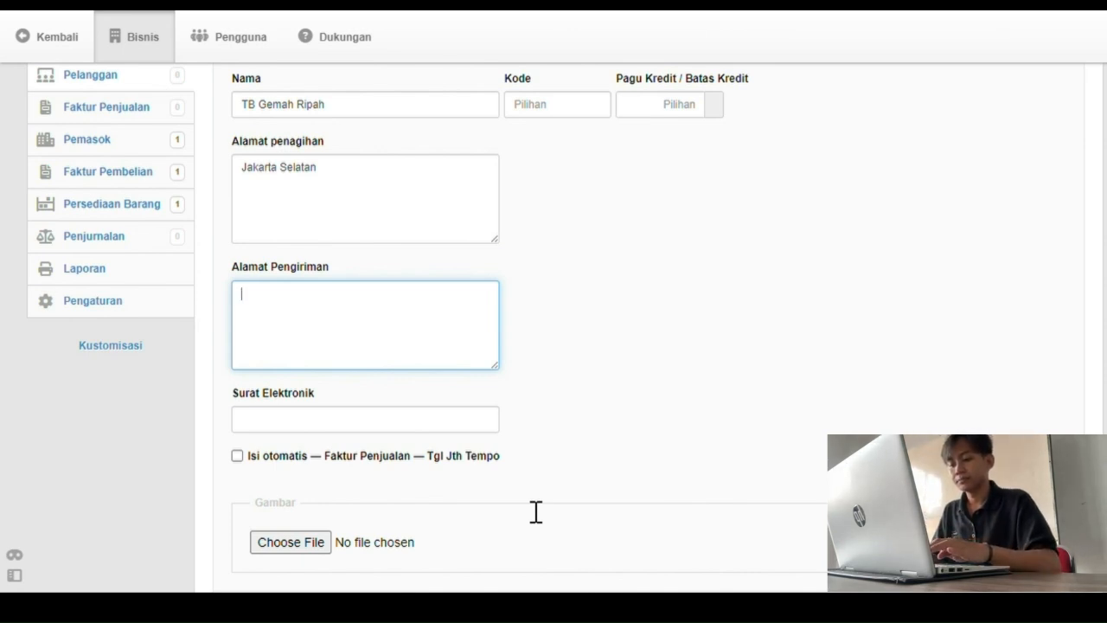
type("ja")
key("BackSpace")
key("BackSpace")
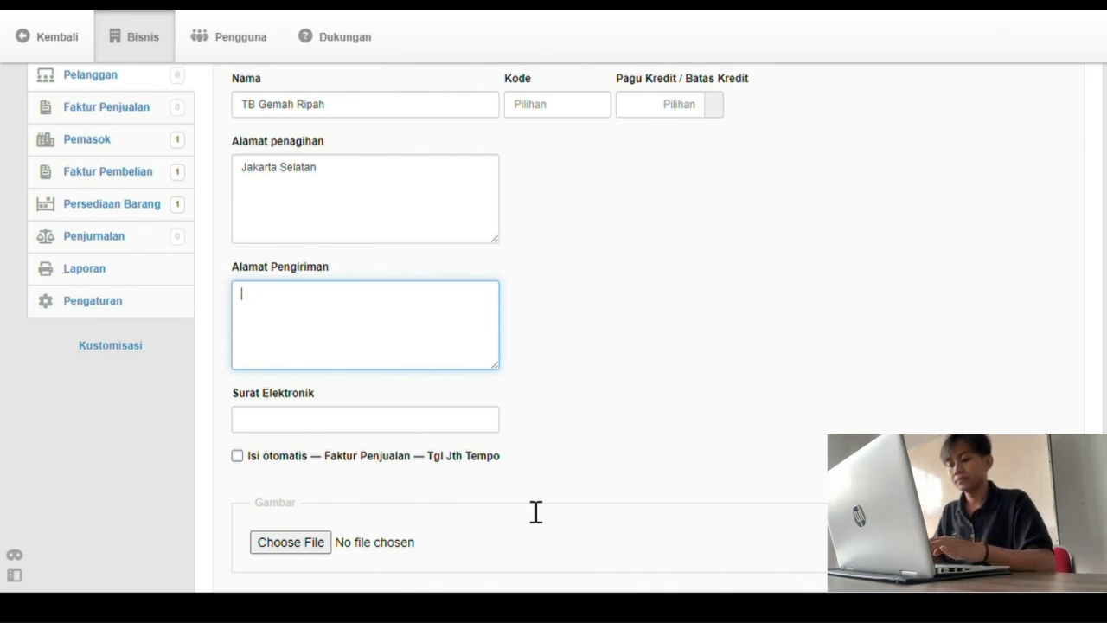
type("Jk")
key("BackSpace")
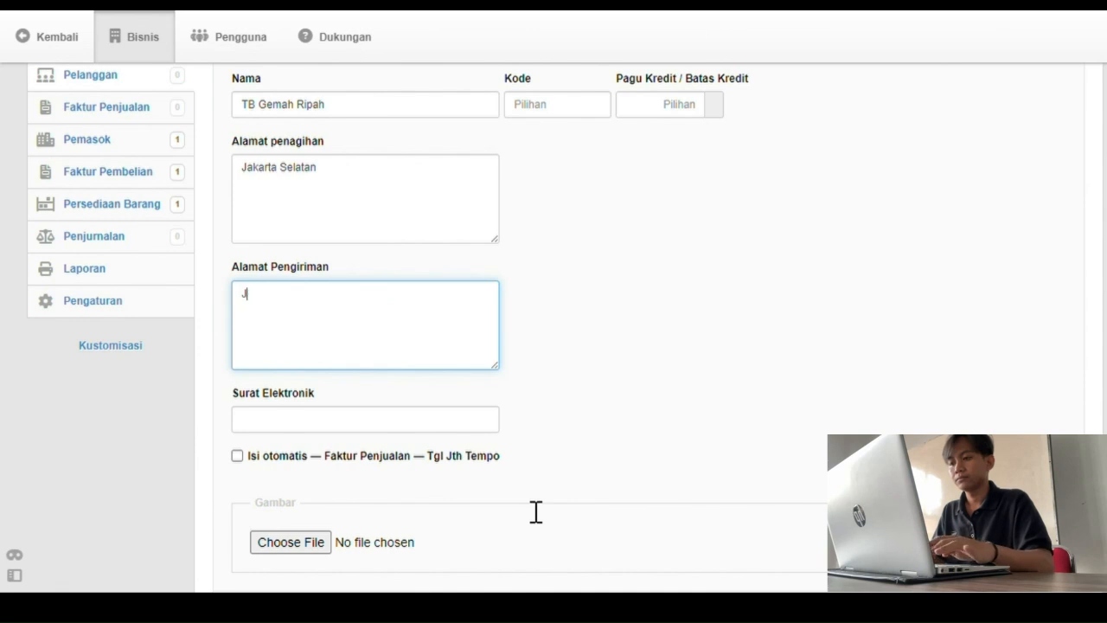
type("aka")
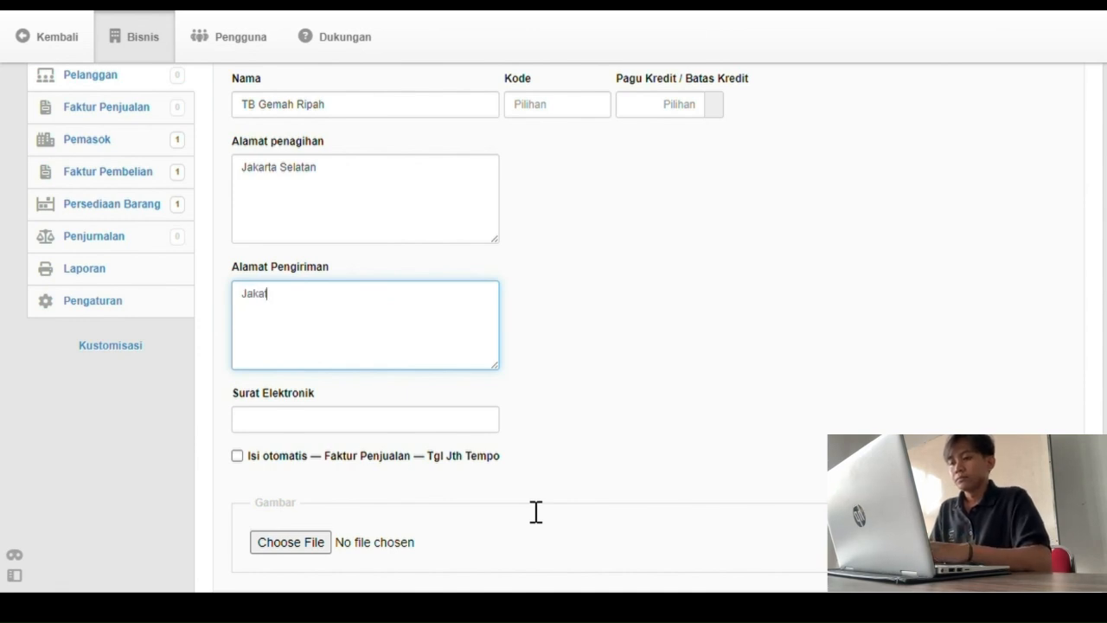
type("rta ")
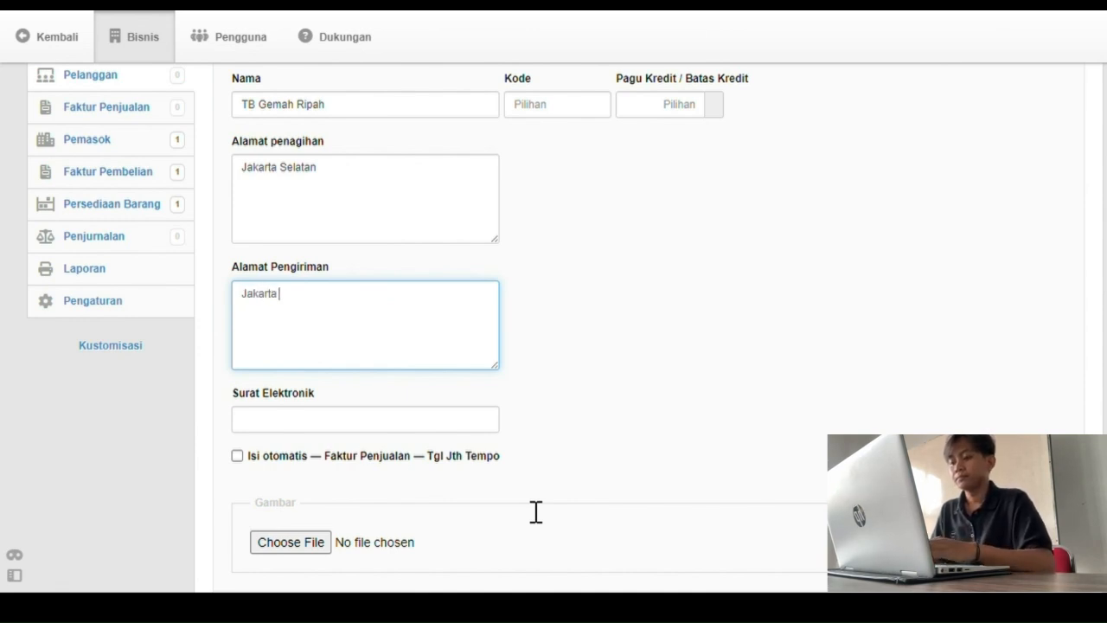
type("Se")
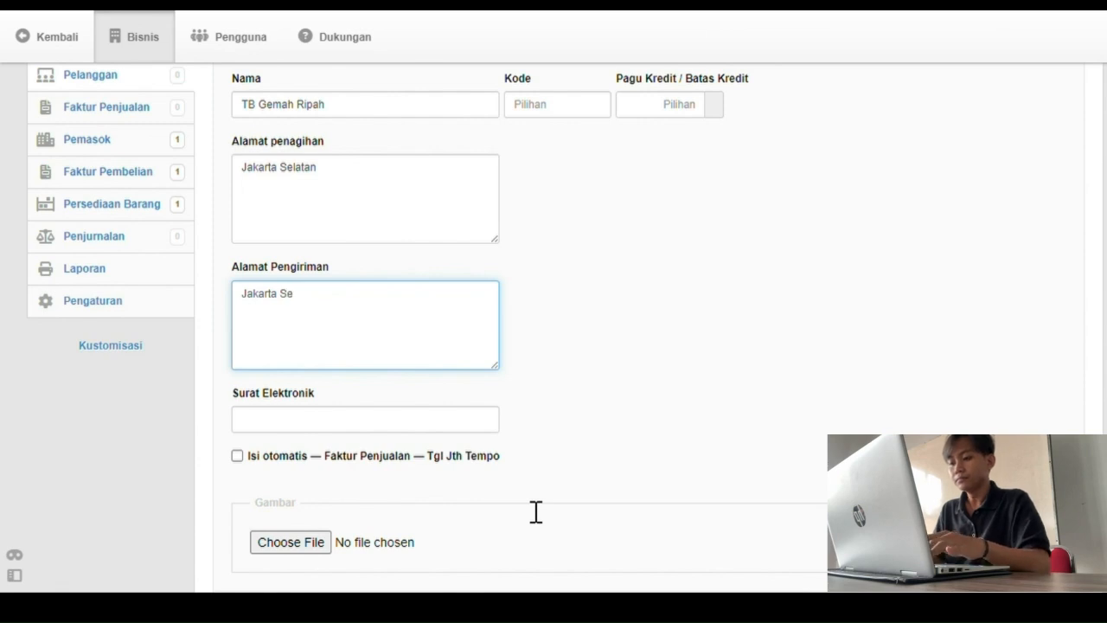
type("lata")
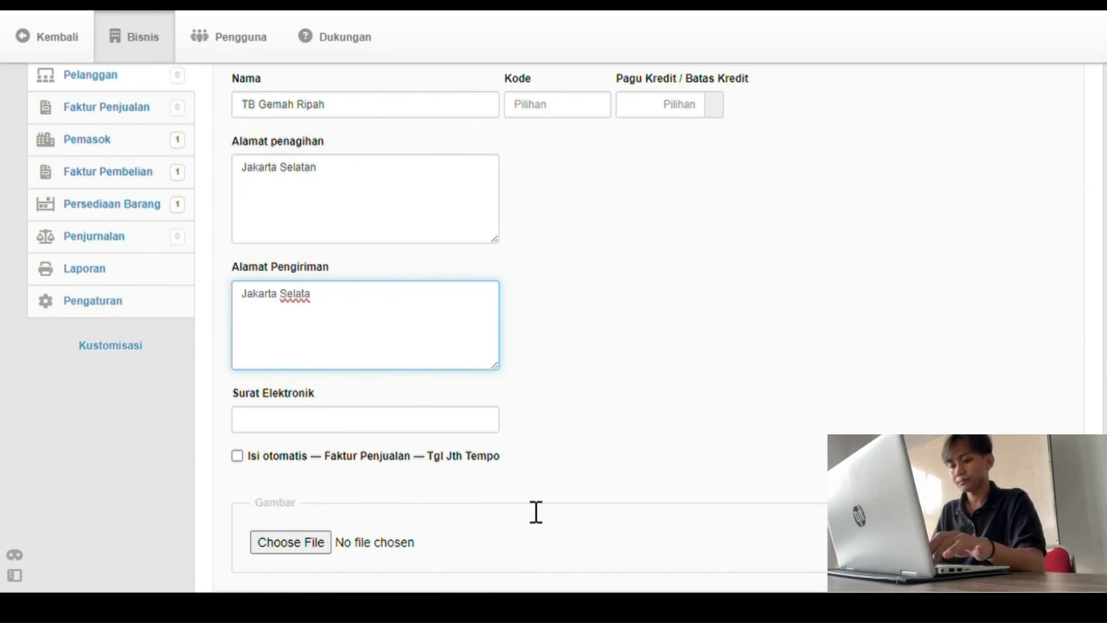
key("BackSpace")
type("n")
scroll(571, 558, "down", 1)
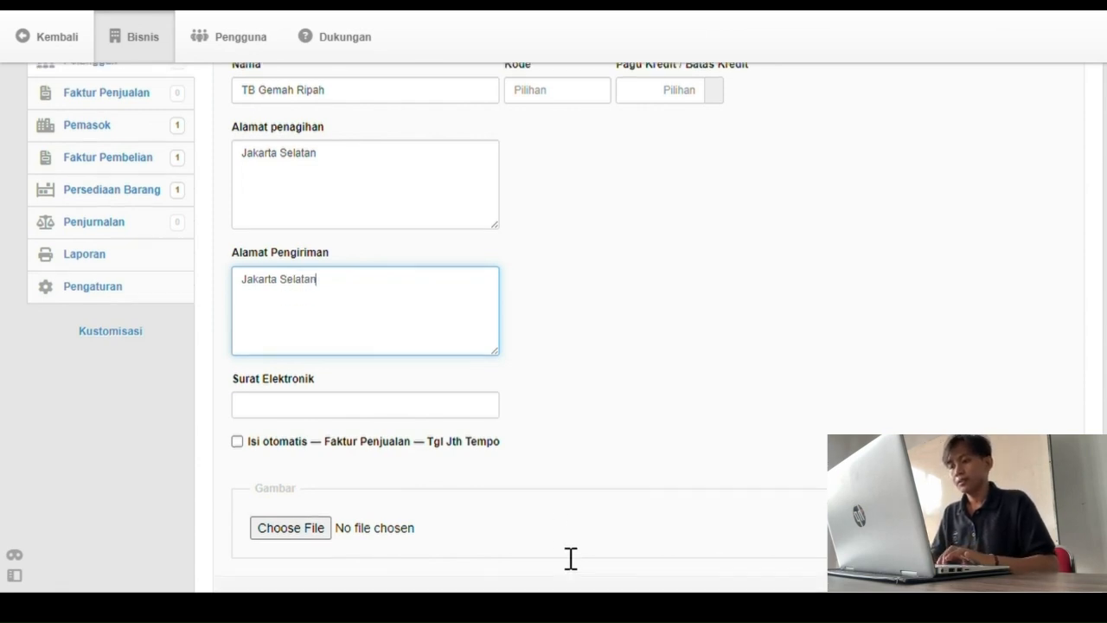
scroll(571, 558, "down", 2)
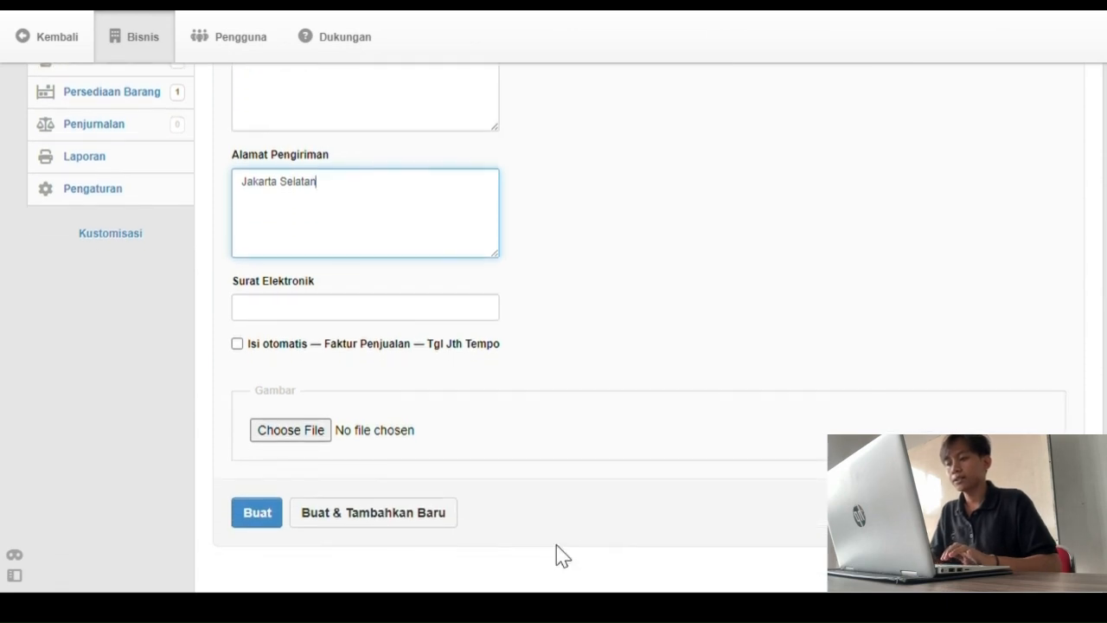
scroll(559, 493, "down", 2)
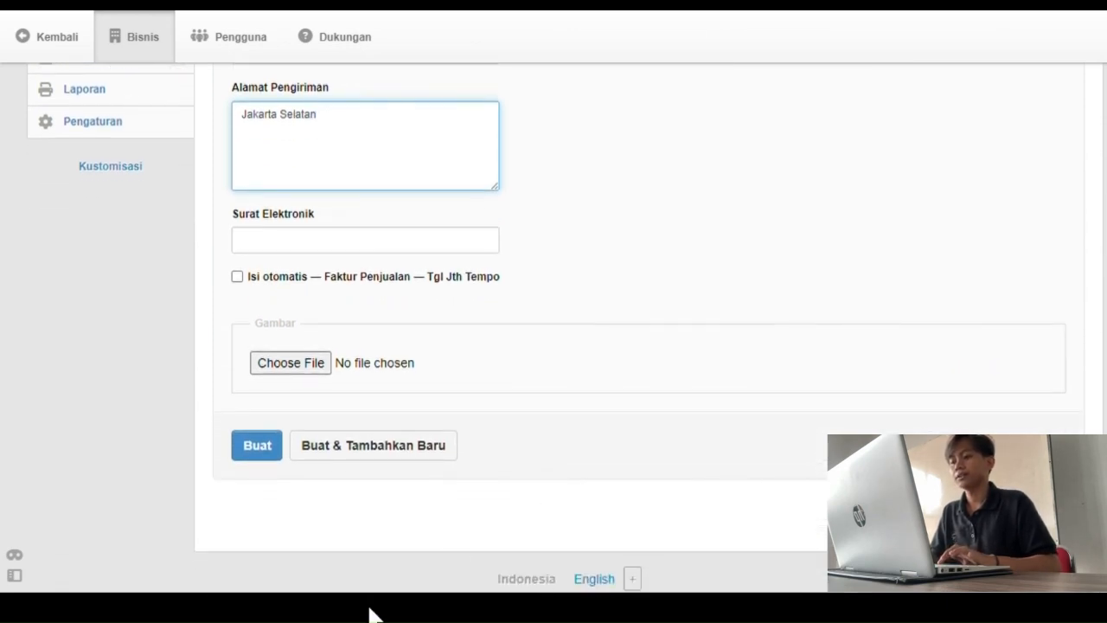
left_click(257, 446)
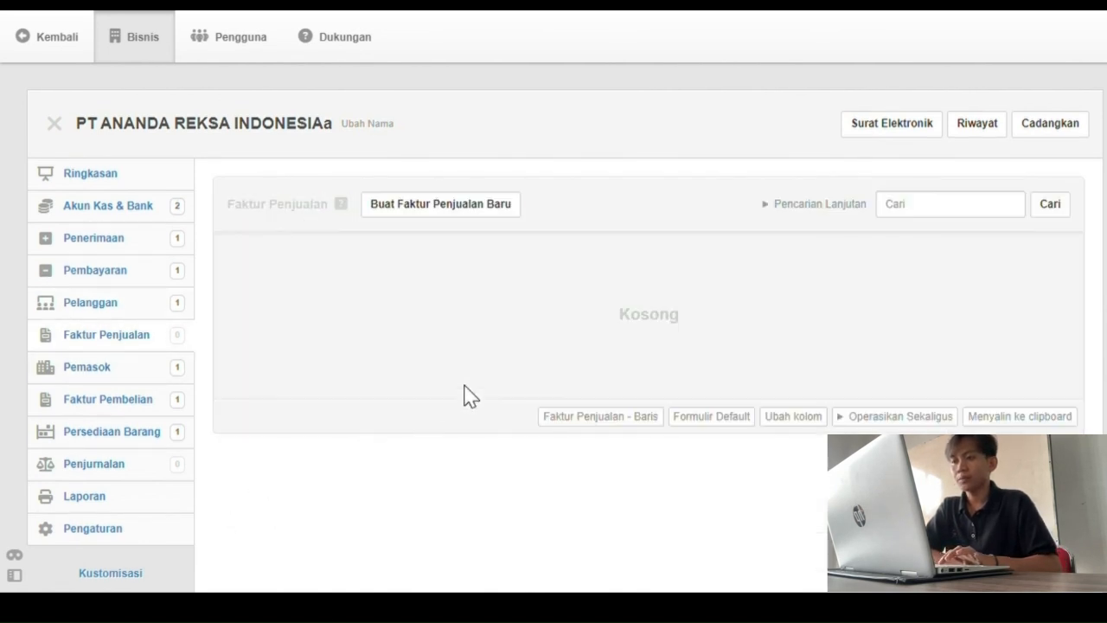
Start a new blank sales invoice from the Faktur Penjualan list.
left_click(441, 204)
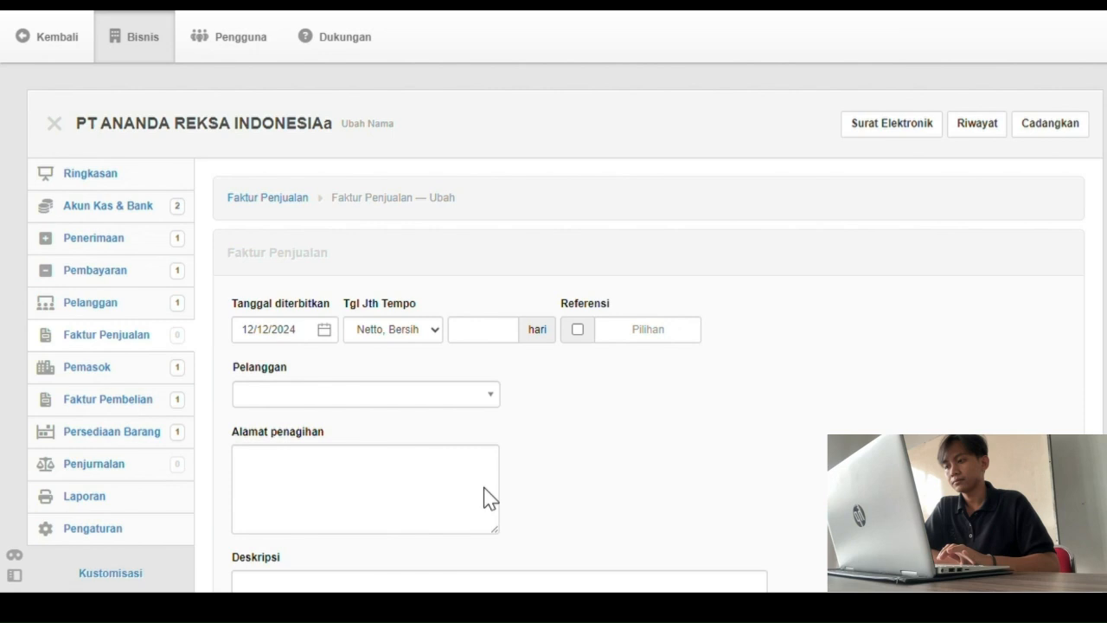
left_click(324, 330)
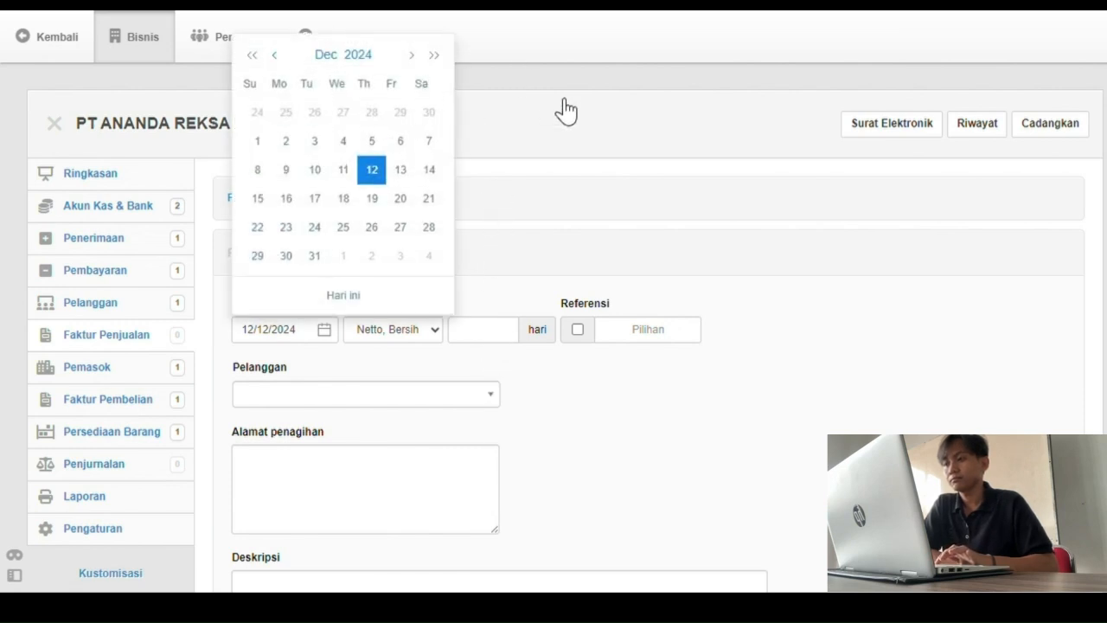
Switch the issue-date calendar to the year 2013.
left_click(358, 55)
scroll(502, 146, "up", 1)
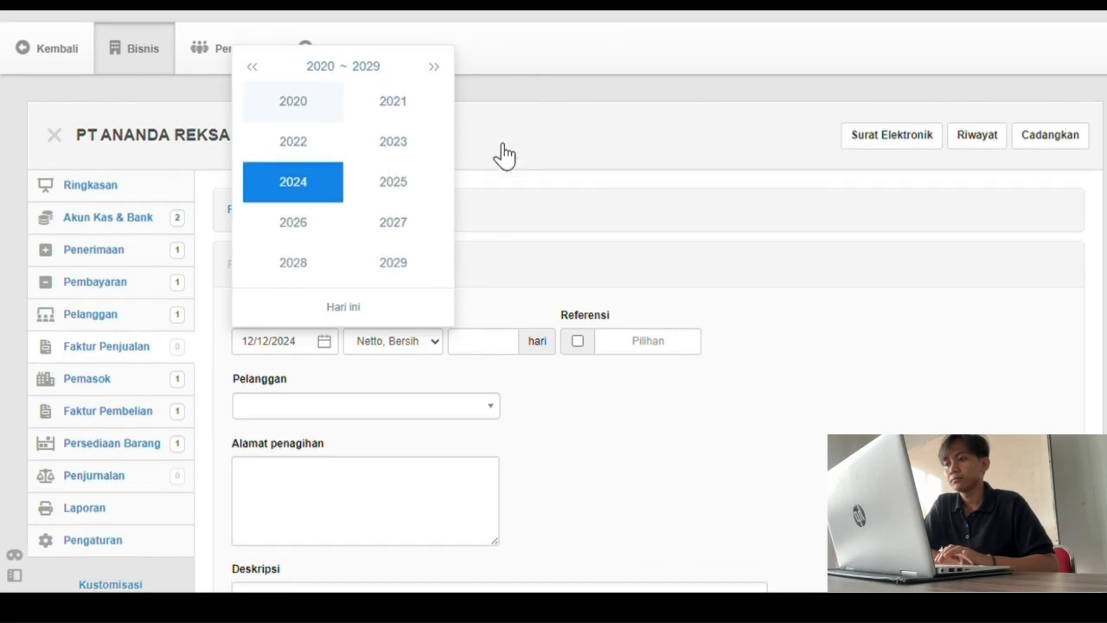
scroll(503, 147, "down", 1)
scroll(510, 201, "up", 1)
scroll(510, 201, "down", 1)
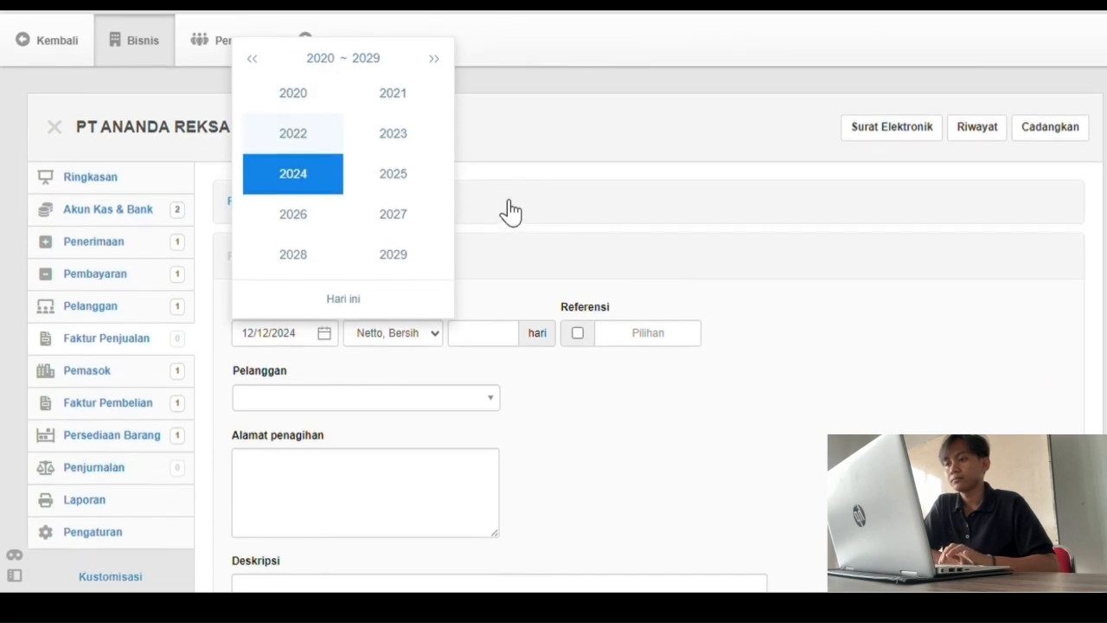
scroll(521, 275, "down", 1)
scroll(522, 275, "up", 1)
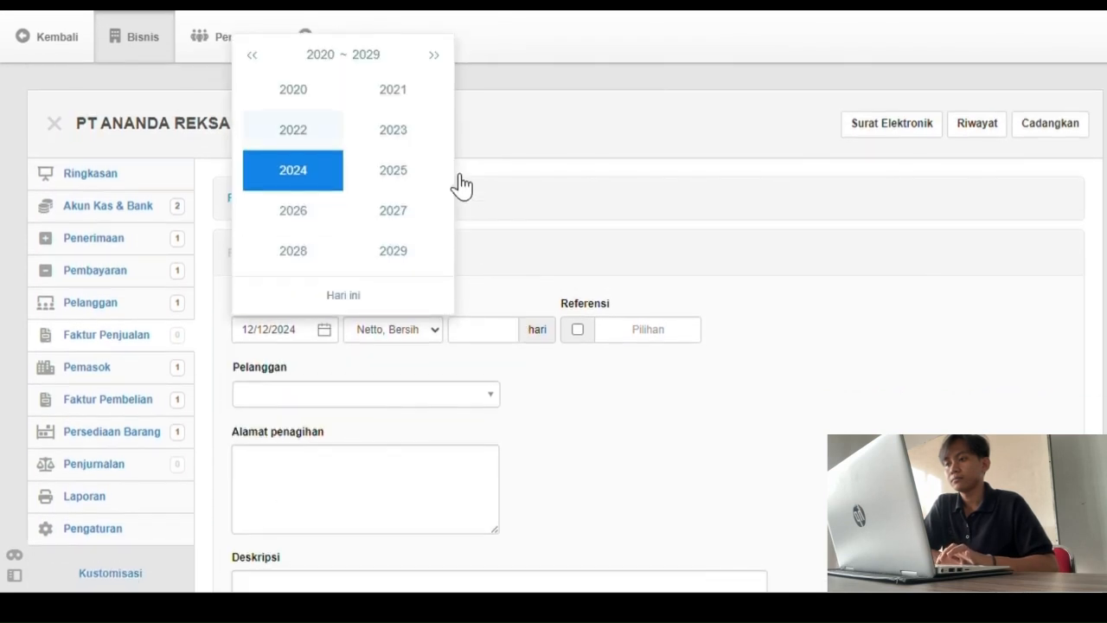
left_click(252, 55)
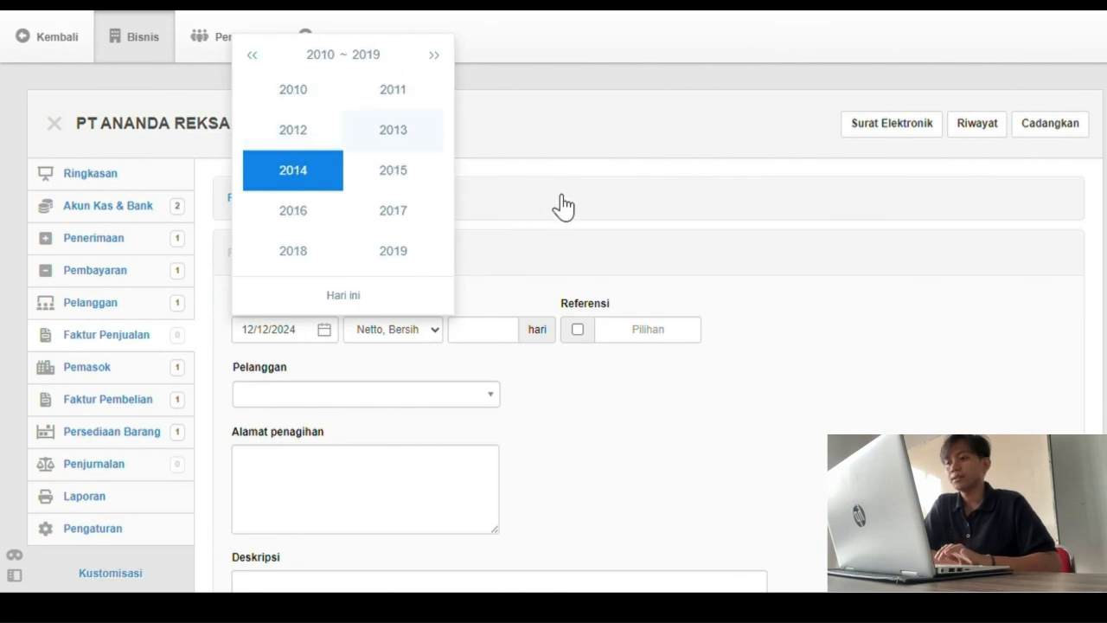
left_click(393, 130)
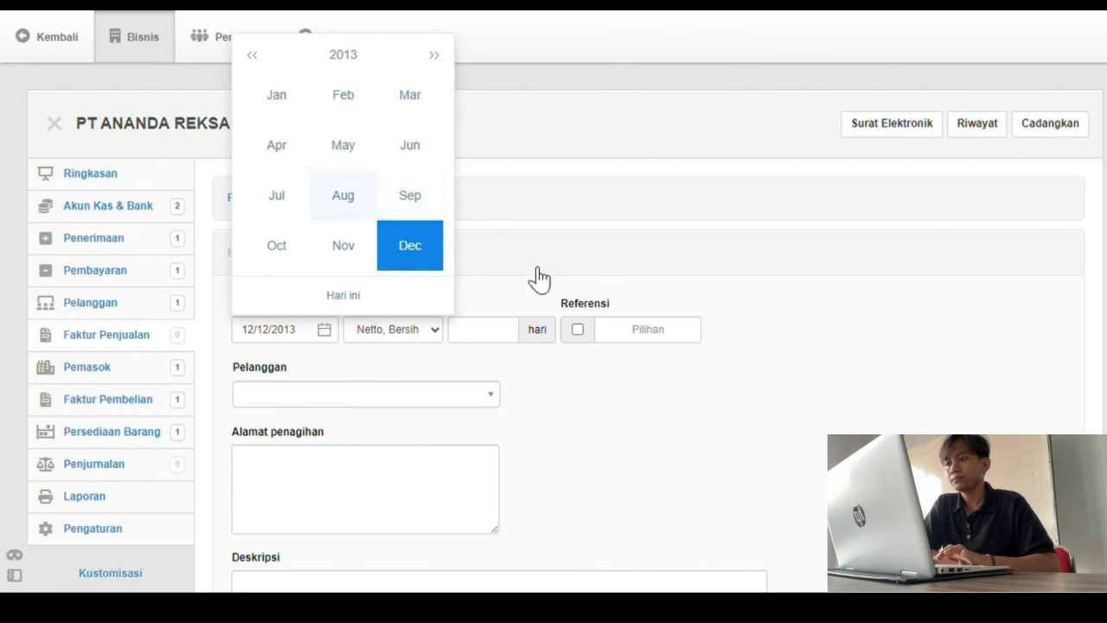
left_click(823, 313)
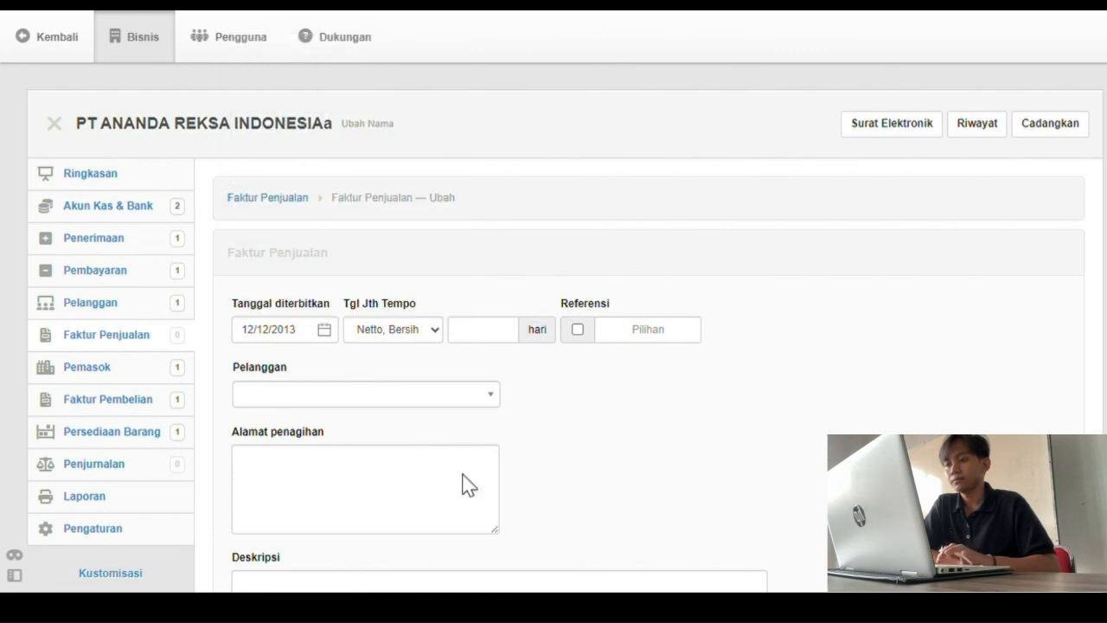
Set the issue date to 3 January 2013.
left_click(257, 330)
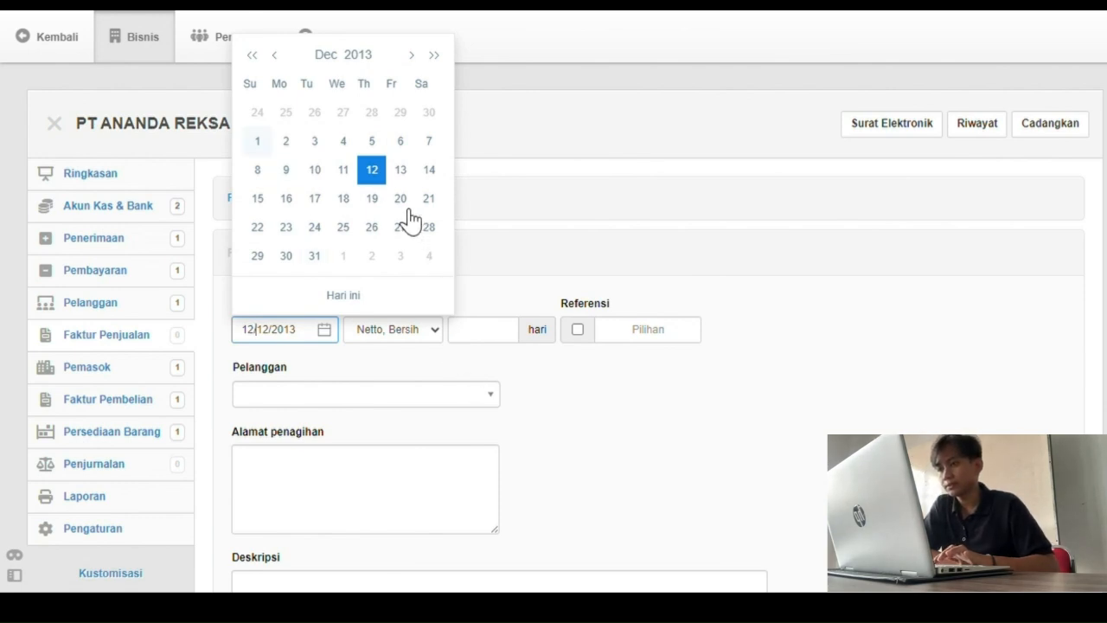
left_click(328, 55)
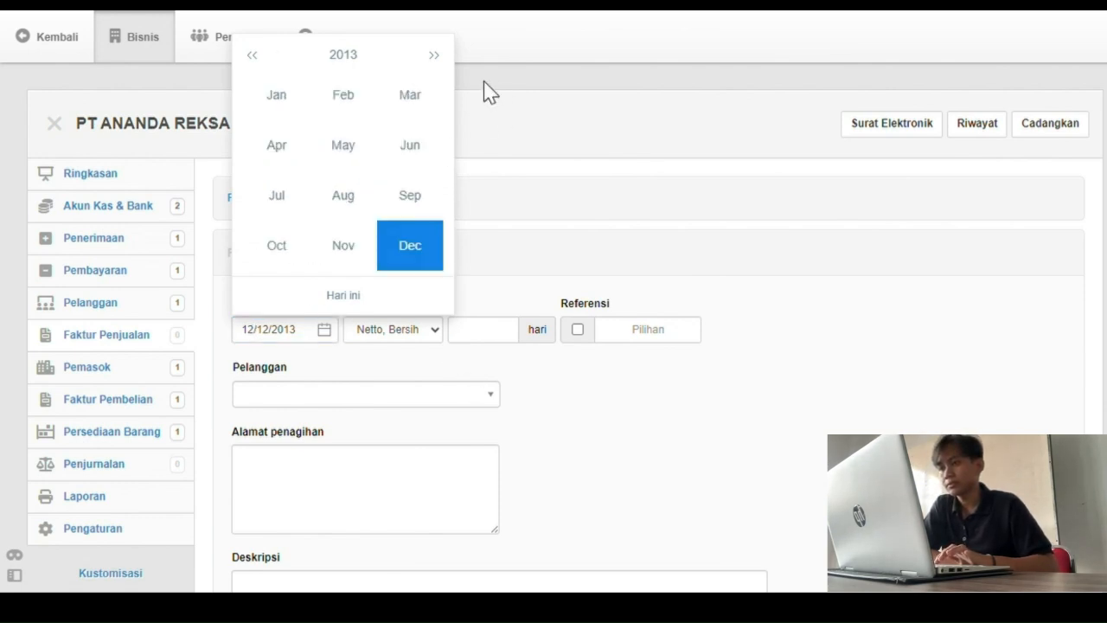
left_click(277, 95)
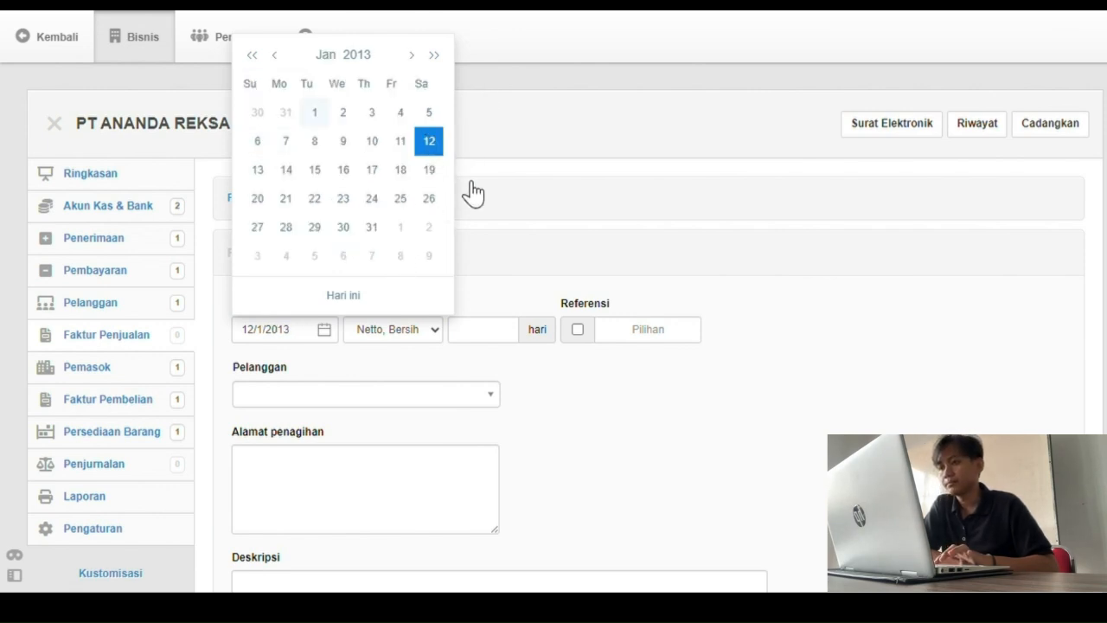
left_click(374, 113)
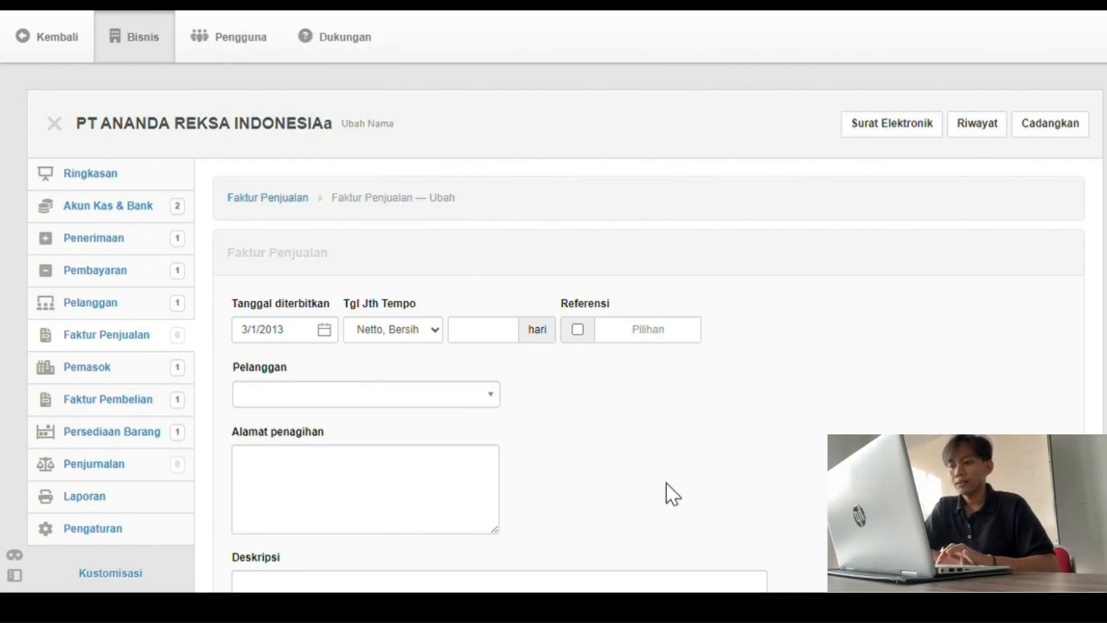
key("Tab")
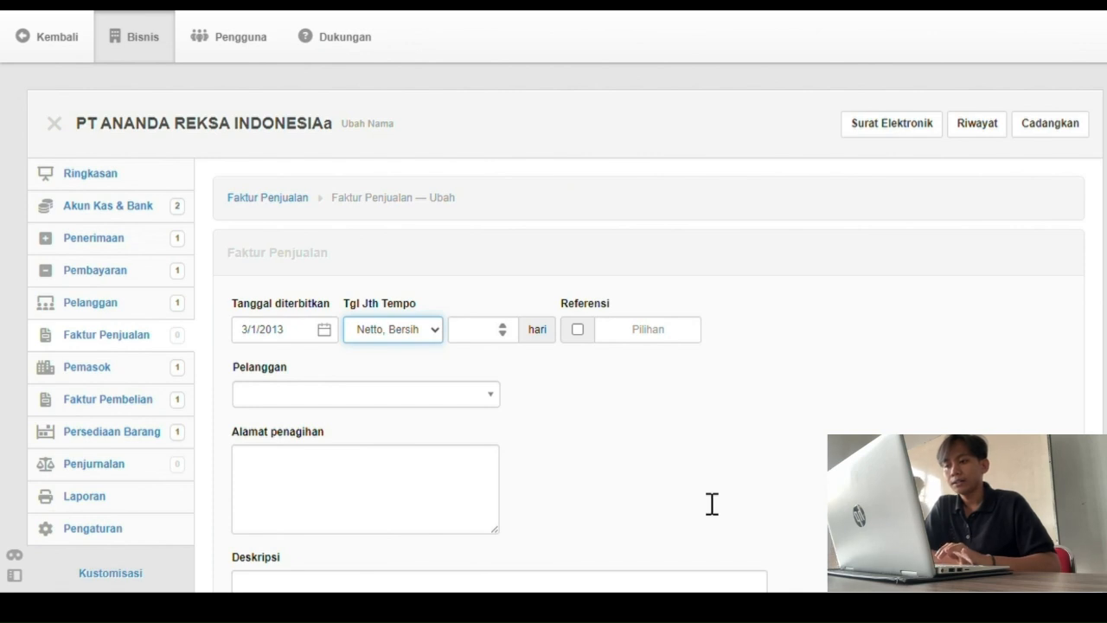
Set Netto due terms to 30 days and the reference to F-01010.
key("Tab")
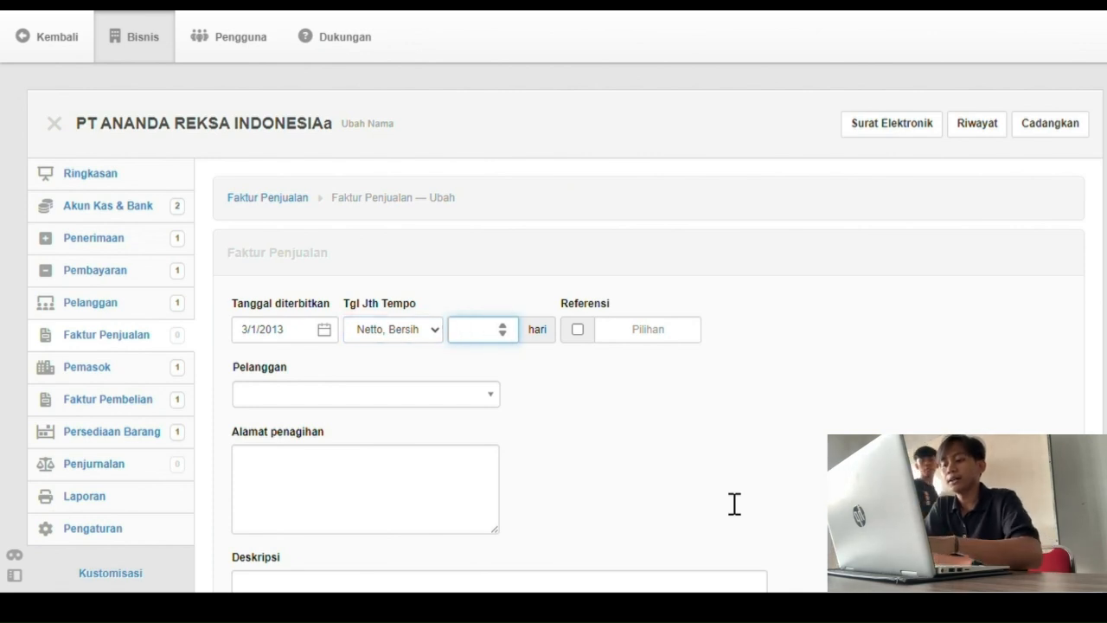
type("30")
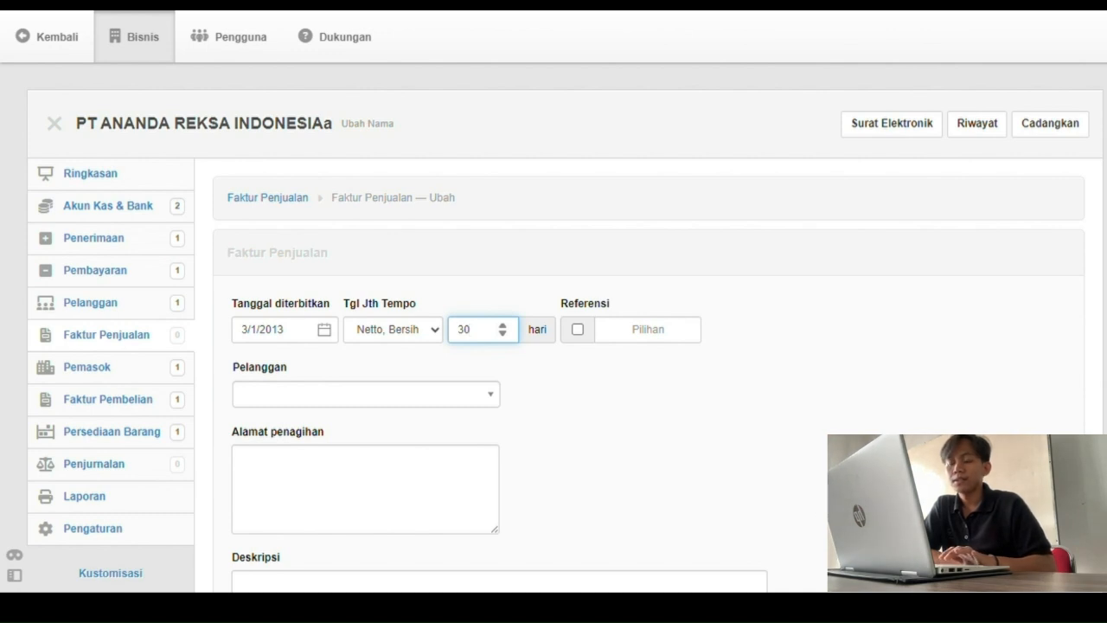
key("Tab")
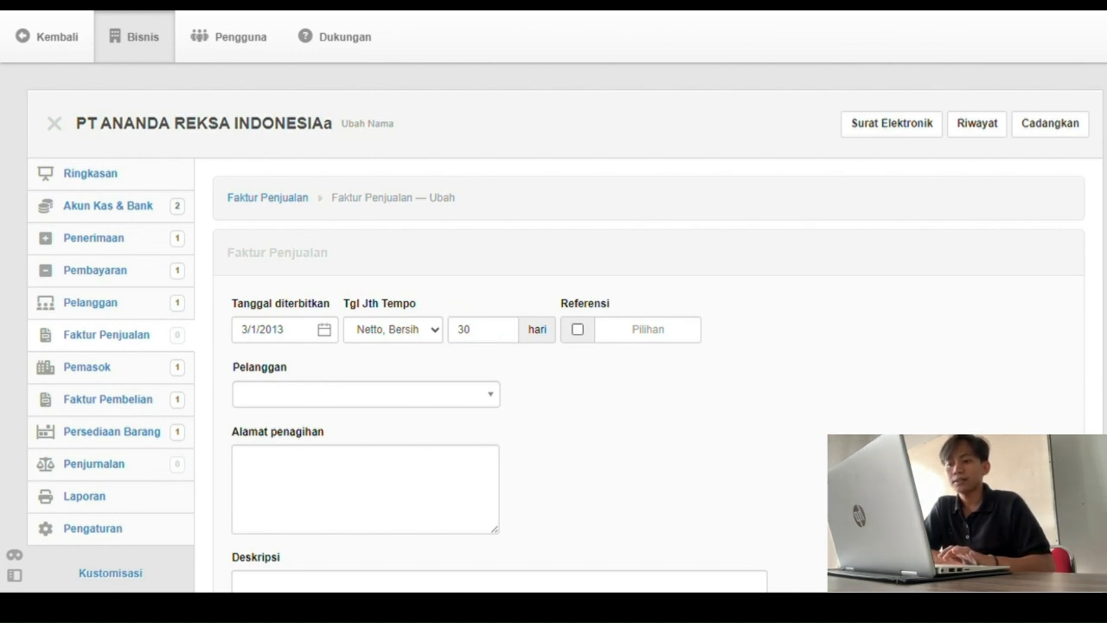
key("space")
key("space")
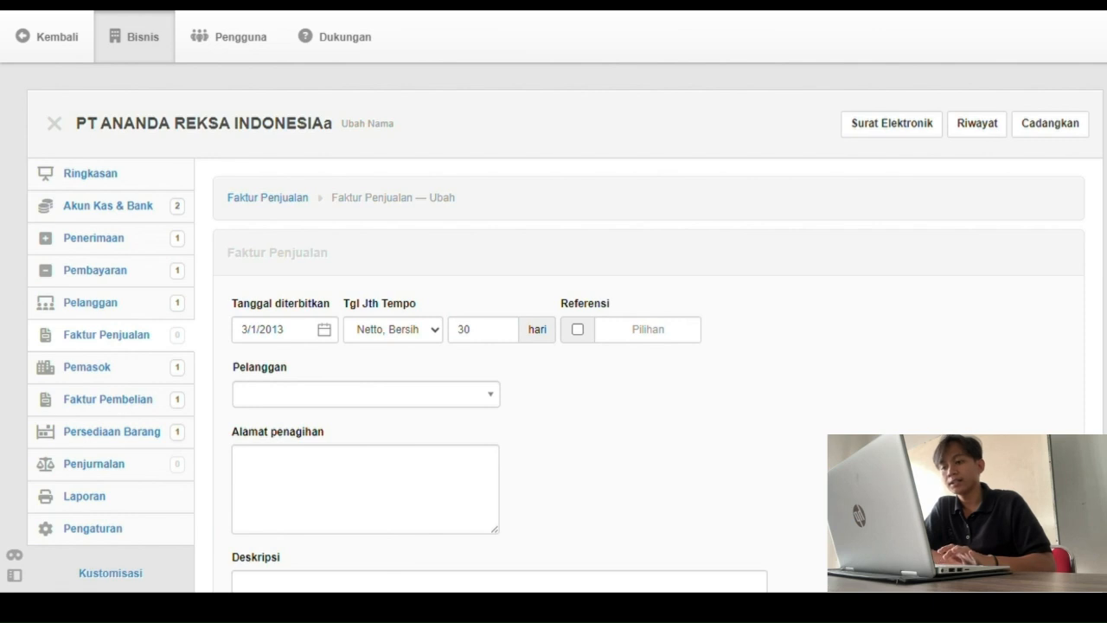
key("Tab")
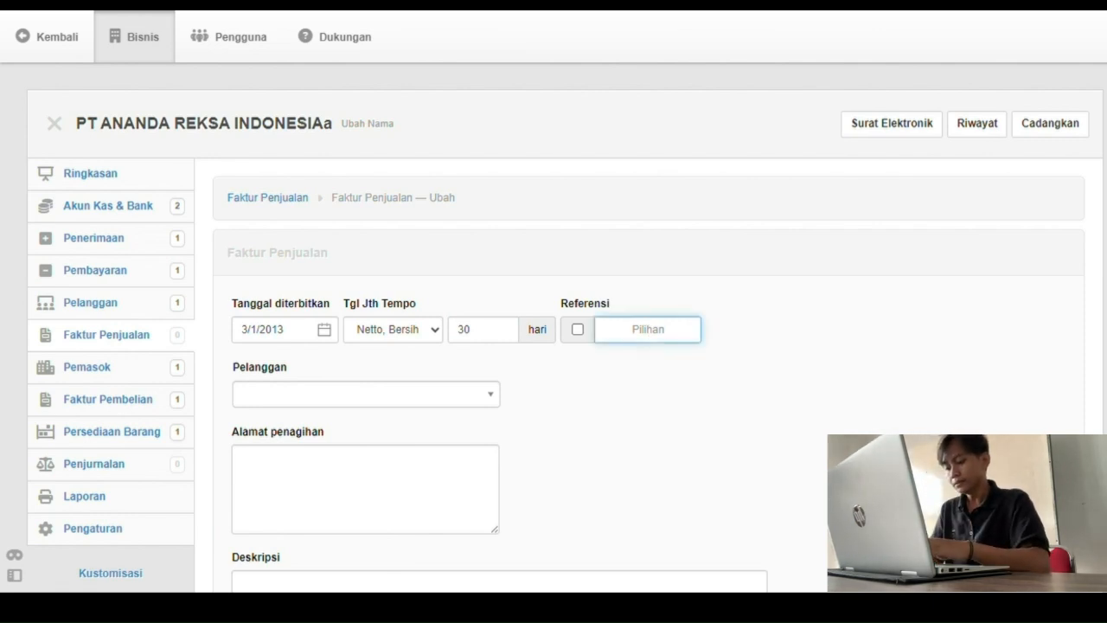
type("F")
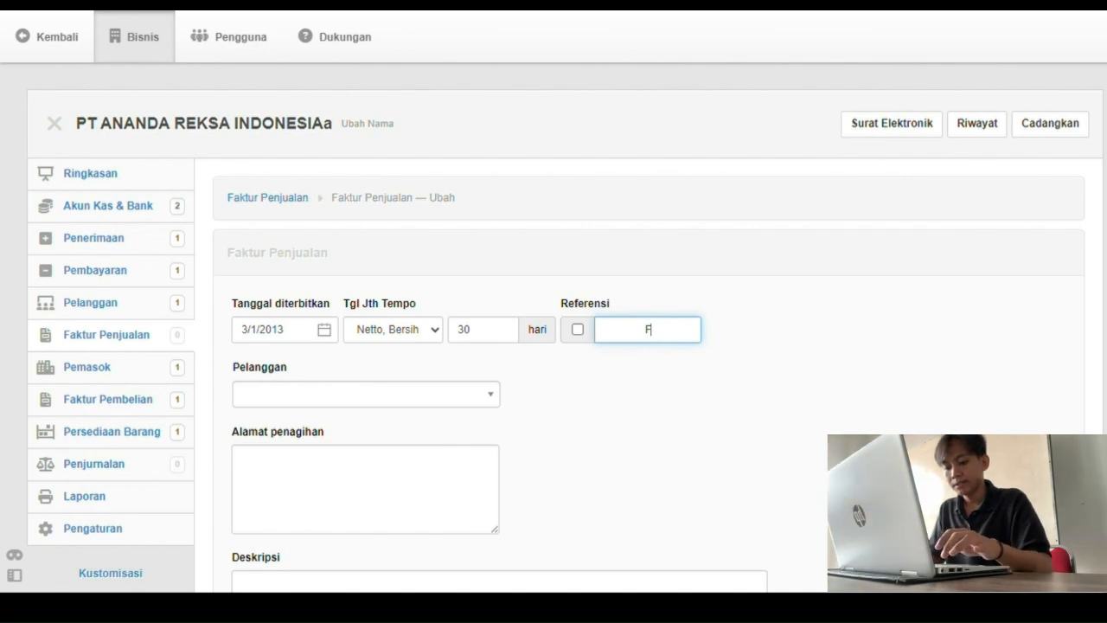
type("-")
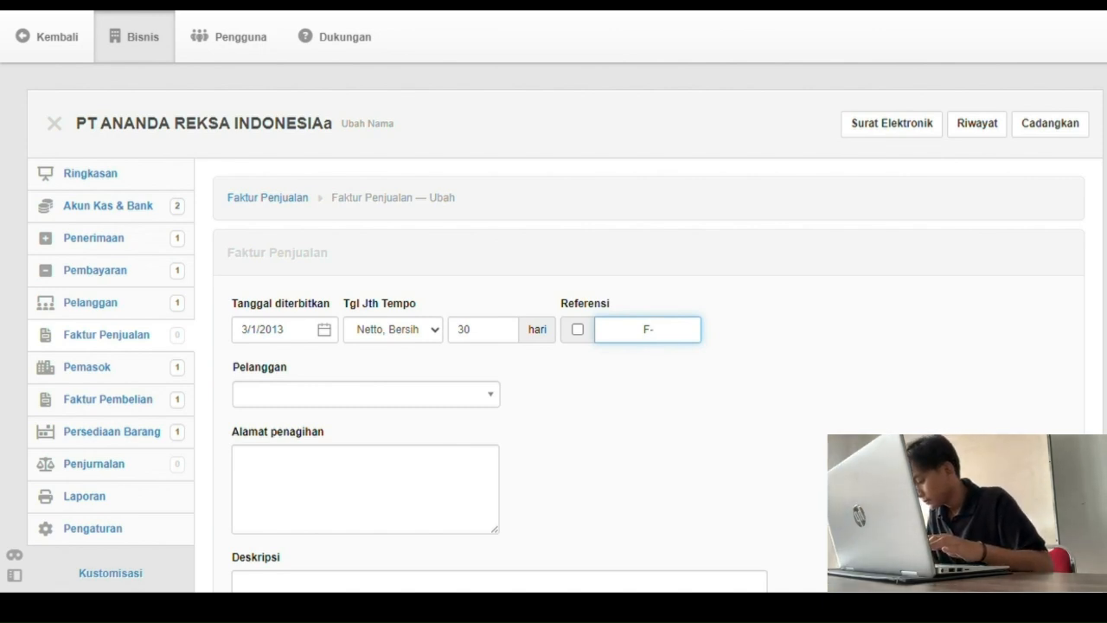
type("01")
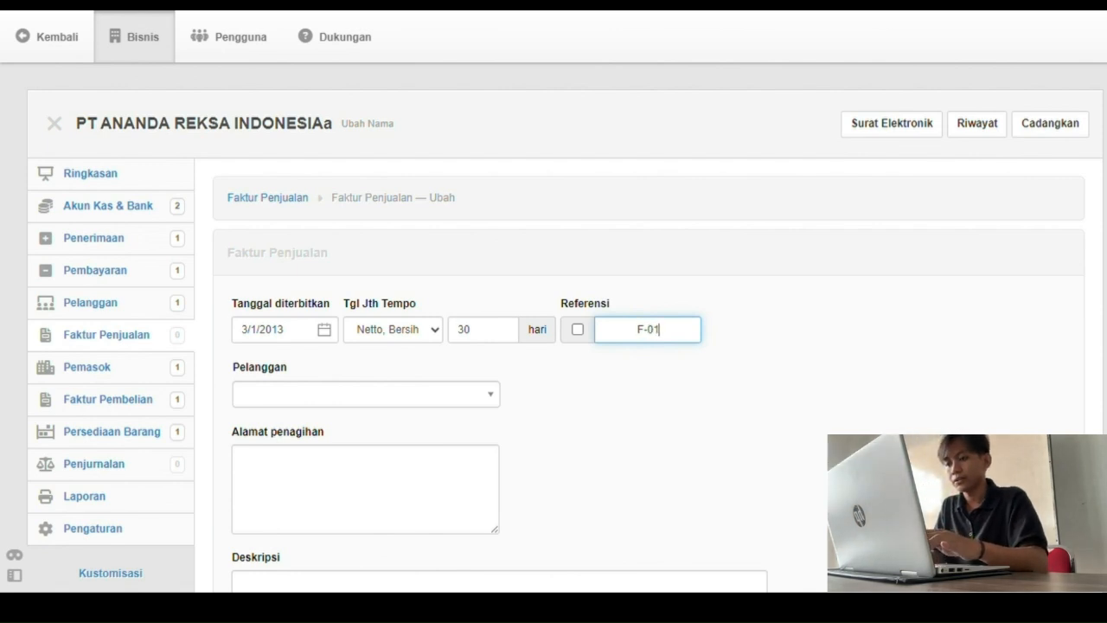
type("0101")
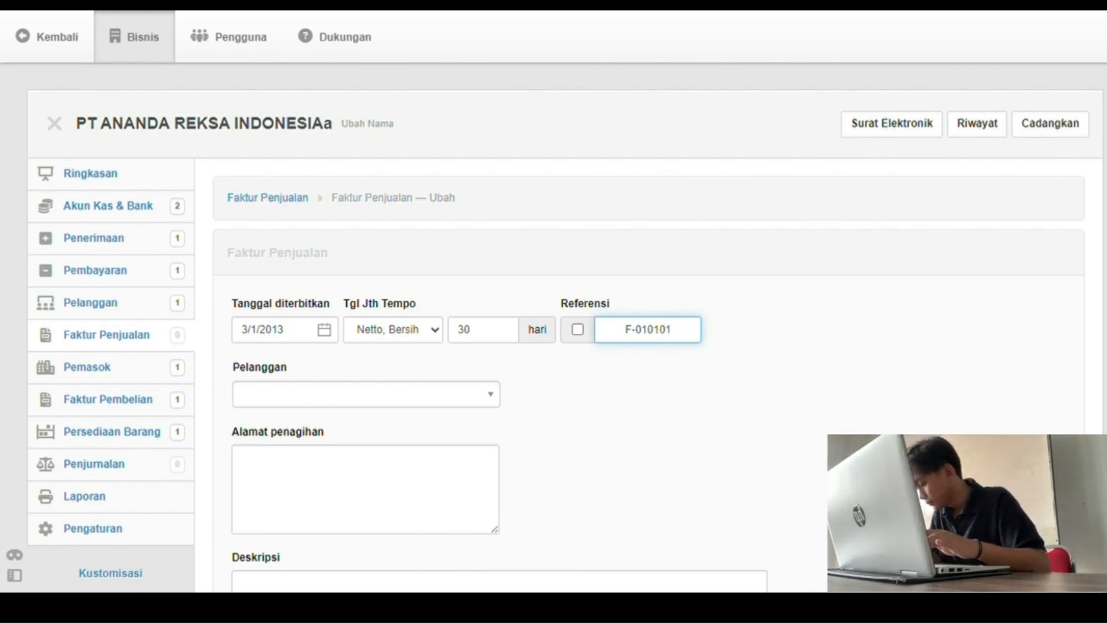
key("BackSpace")
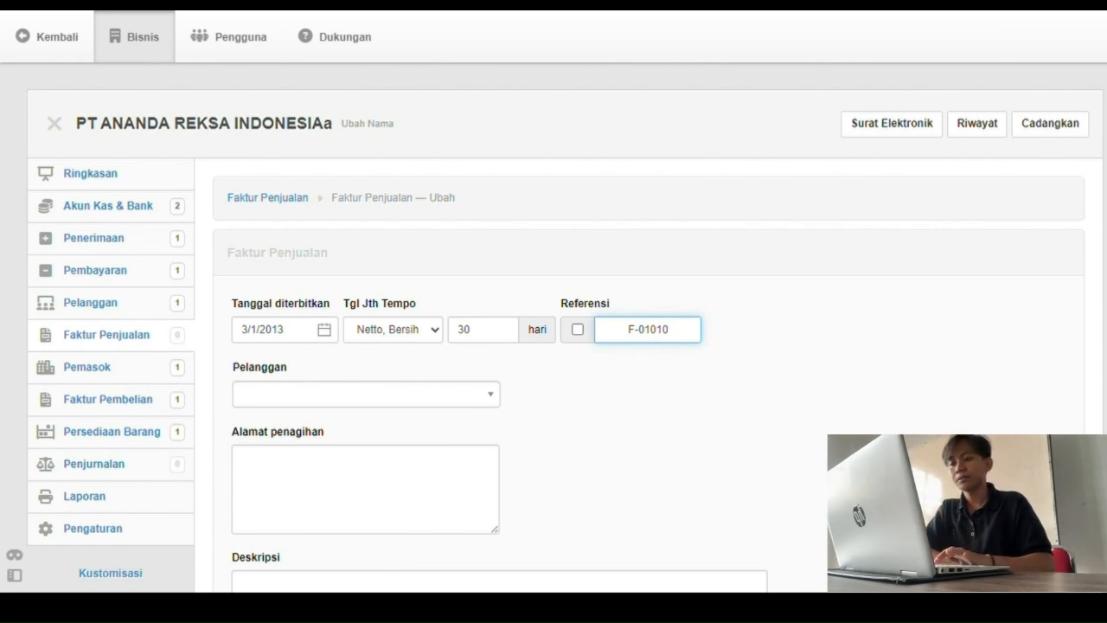
Choose customer TB Gemah Ripah and enter description 'Membeli Barang'.
scroll(783, 569, "down", 2)
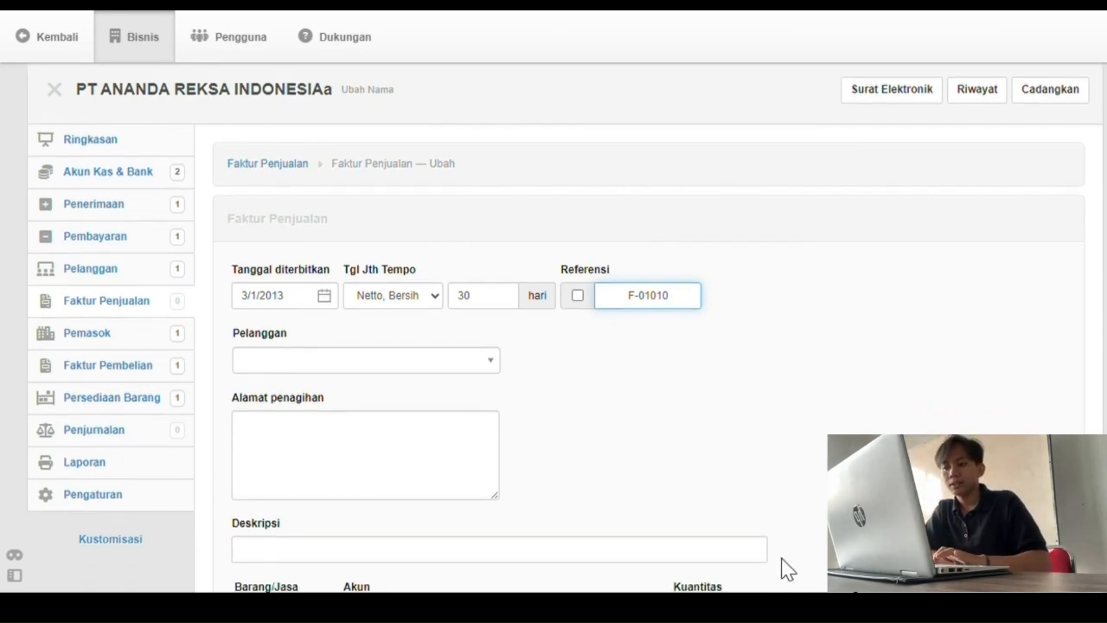
scroll(783, 568, "down", 2)
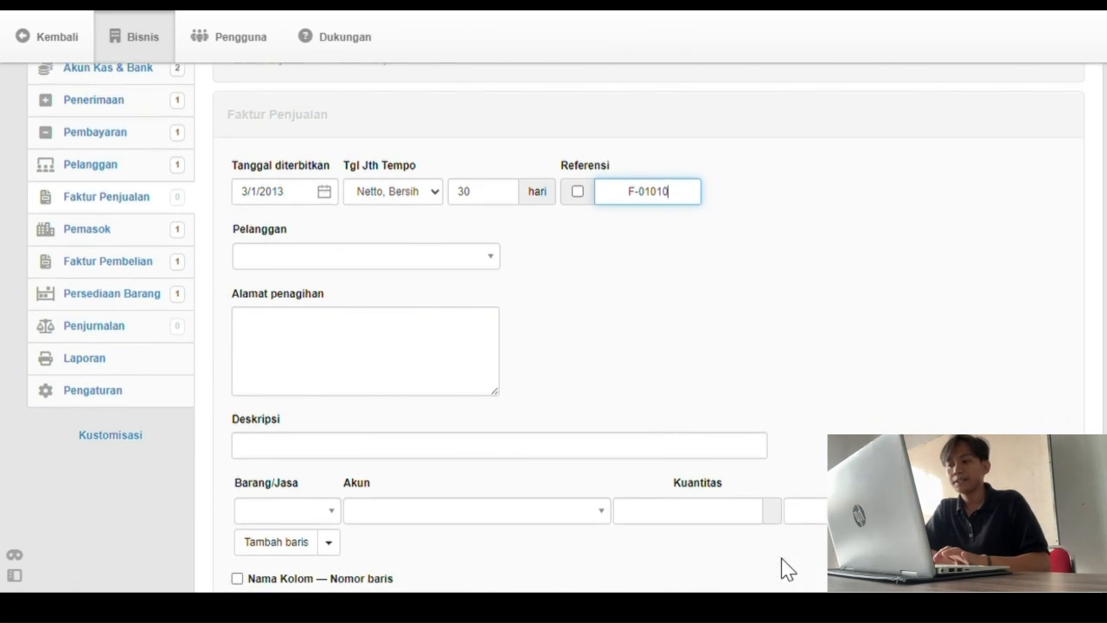
key("Tab")
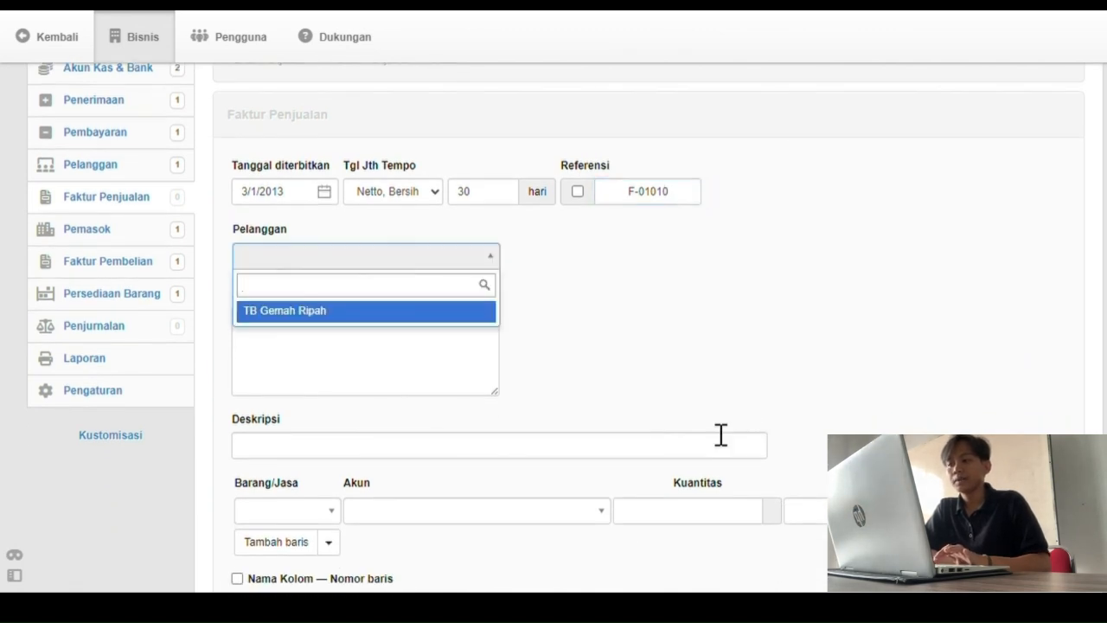
key("Return")
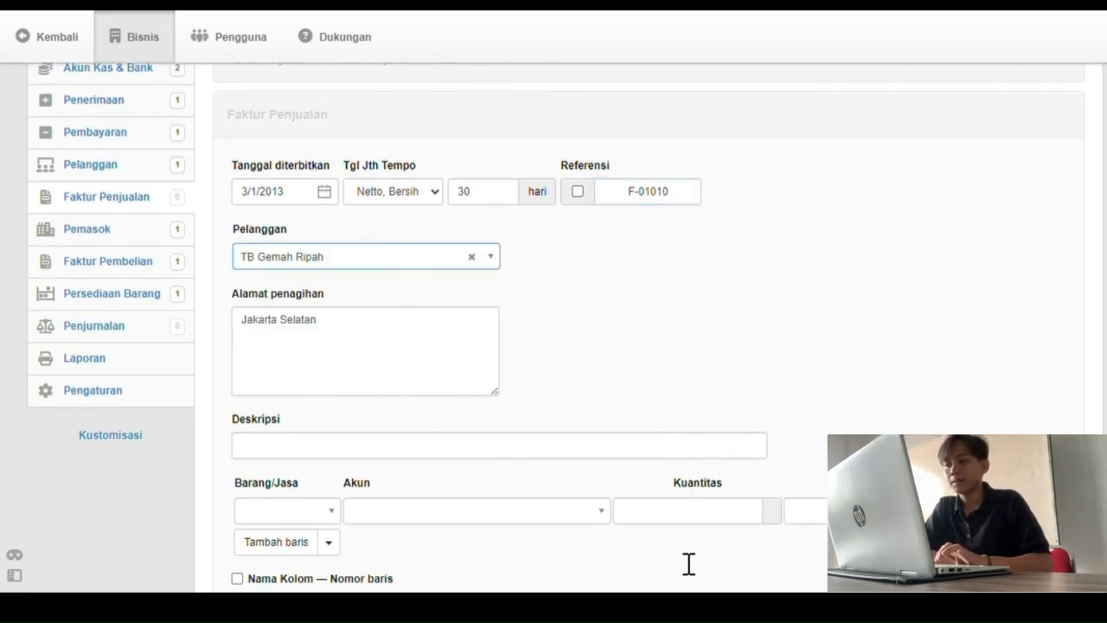
scroll(688, 564, "down", 3)
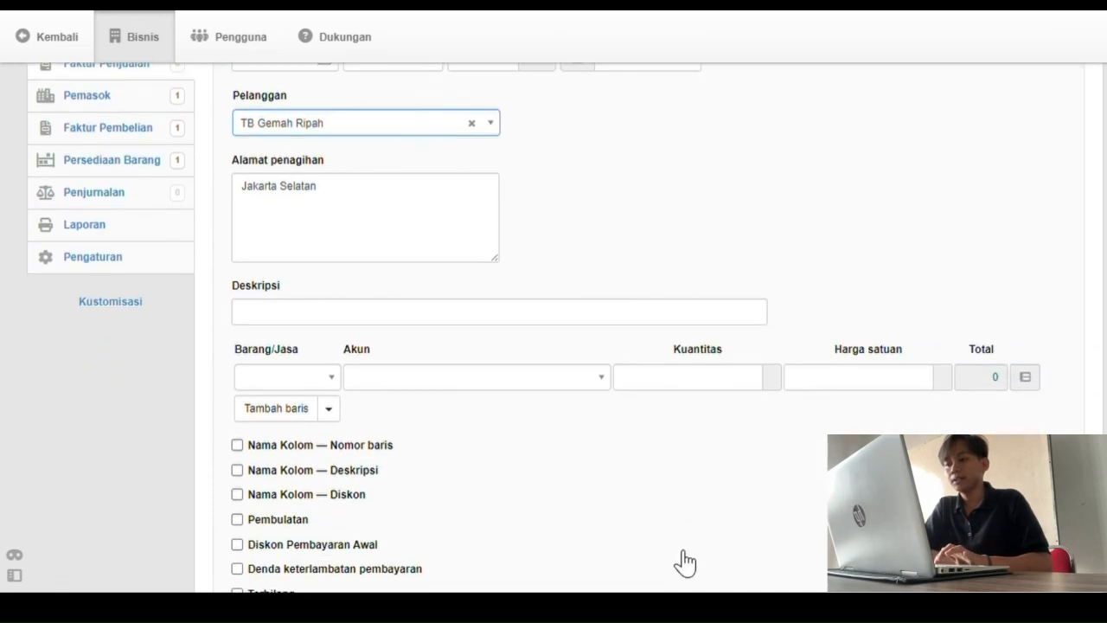
key("Tab")
key("Tab")
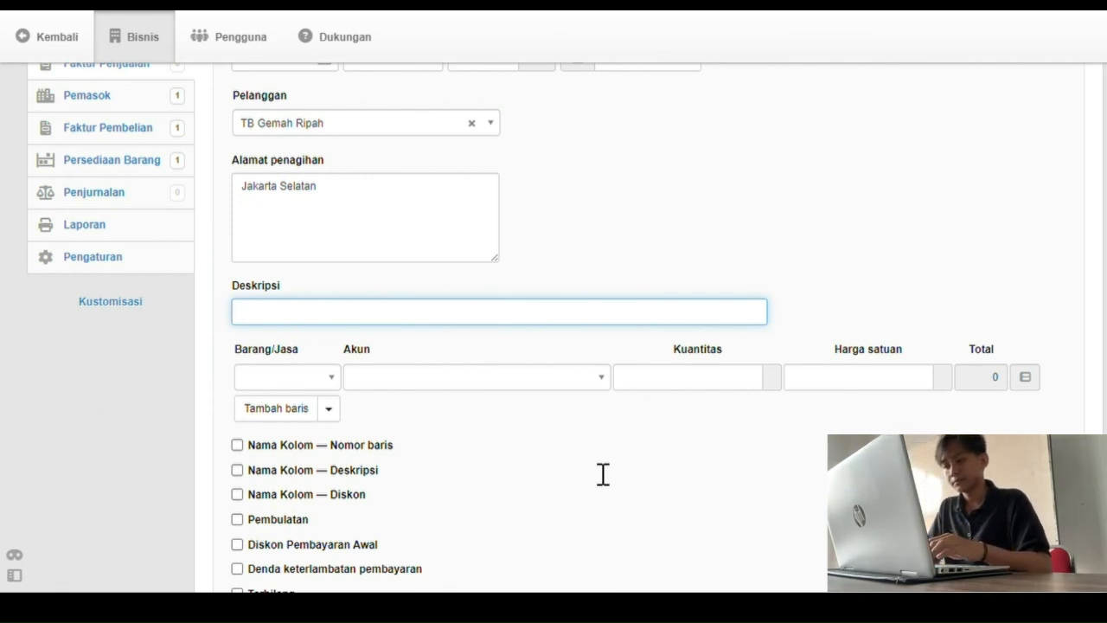
type("Me")
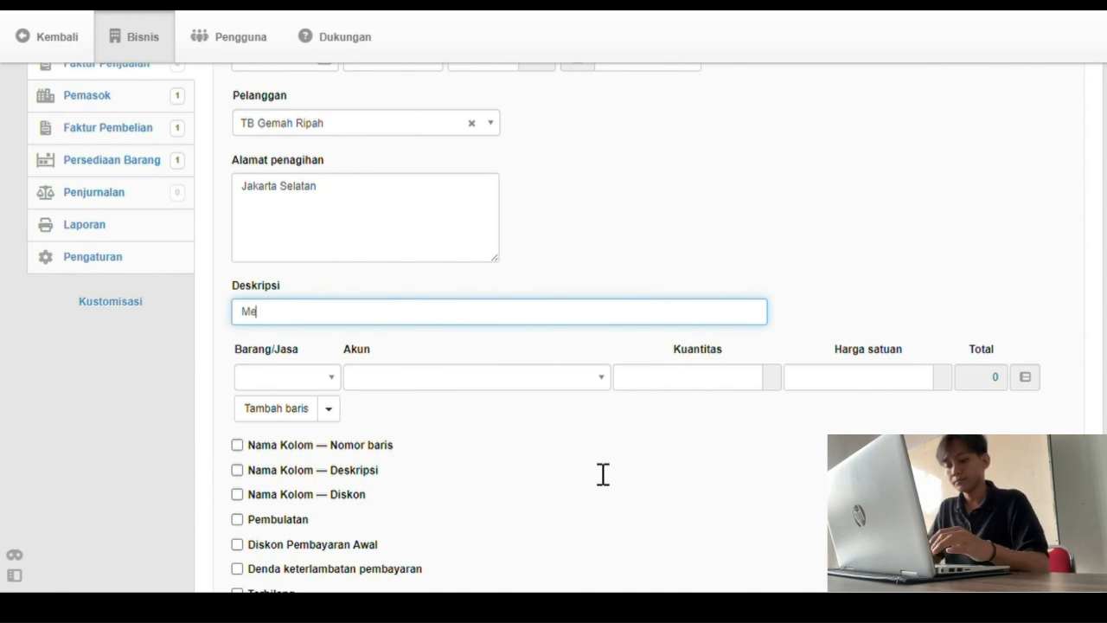
type("mbe")
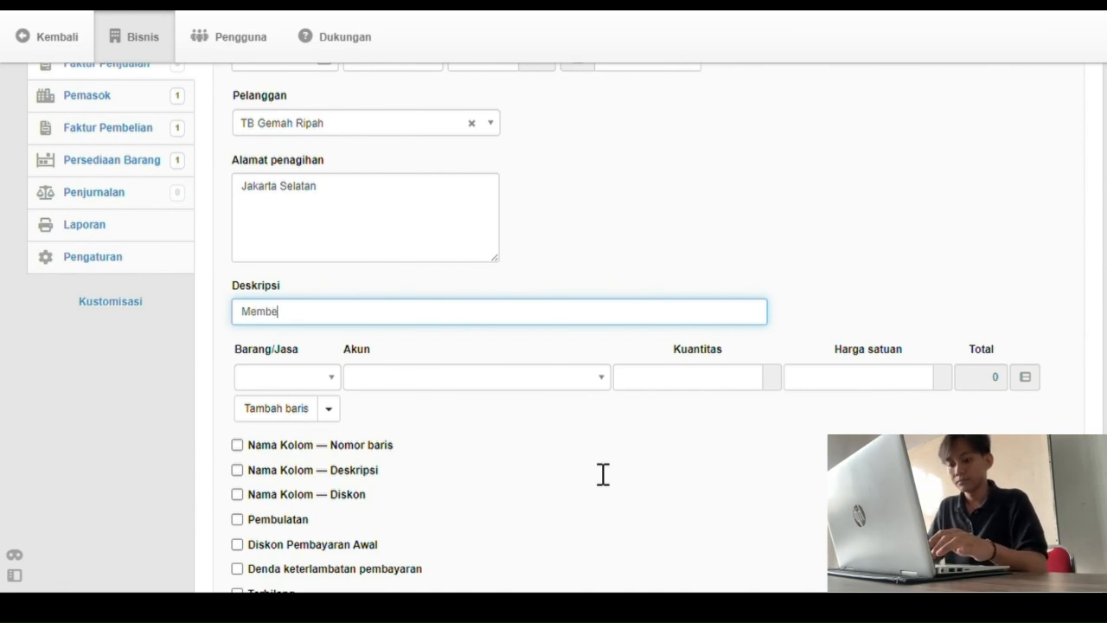
type("li")
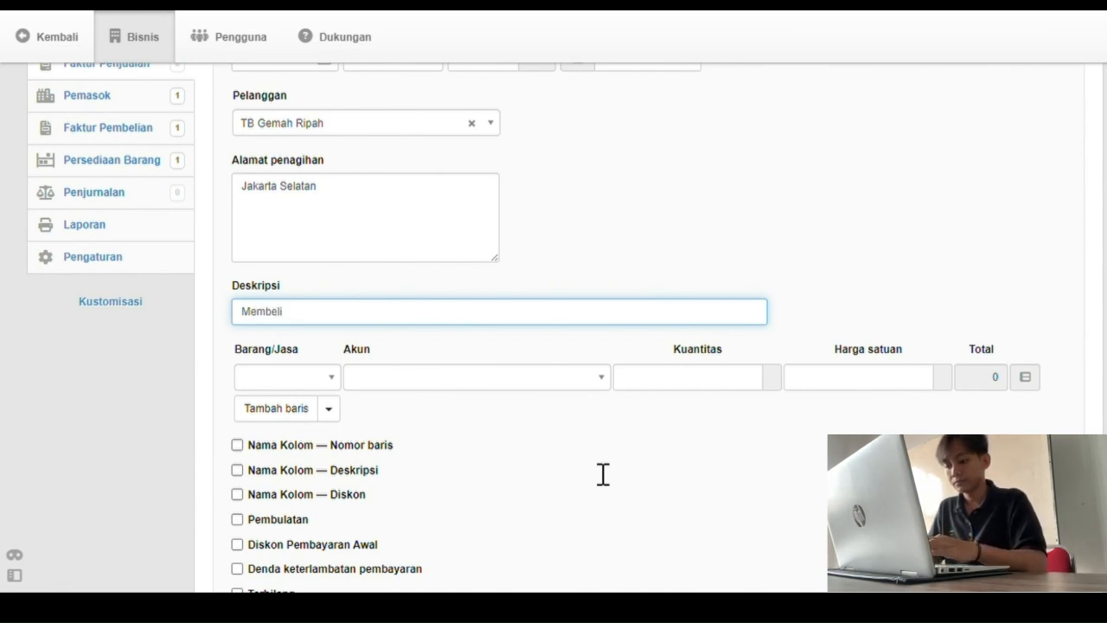
type(" Bra")
key("BackSpace")
key("BackSpace")
type("a")
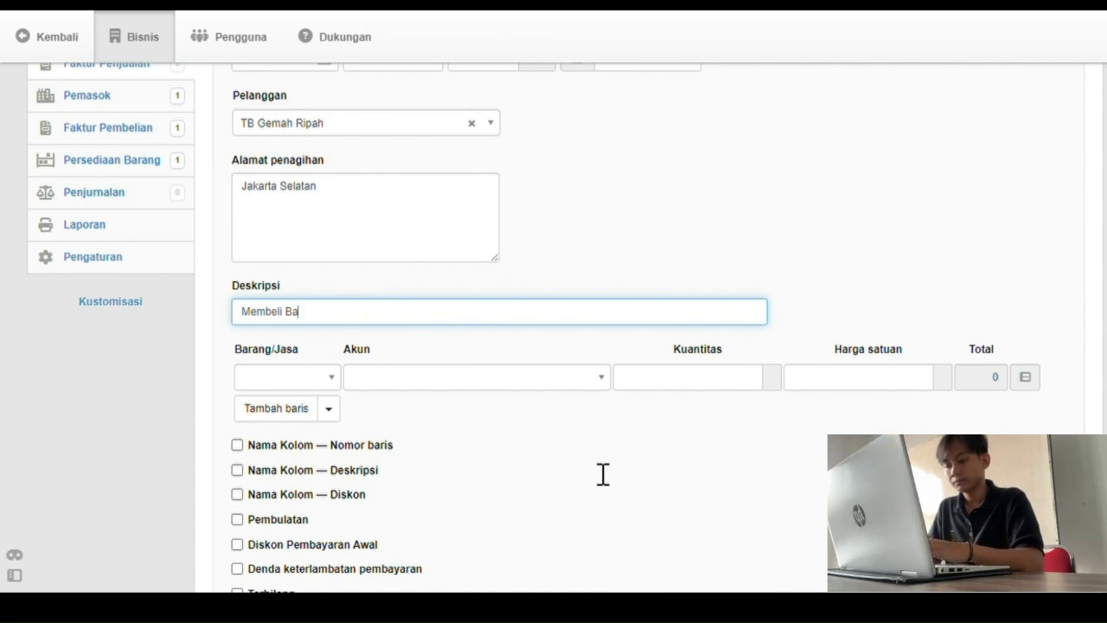
type("rang")
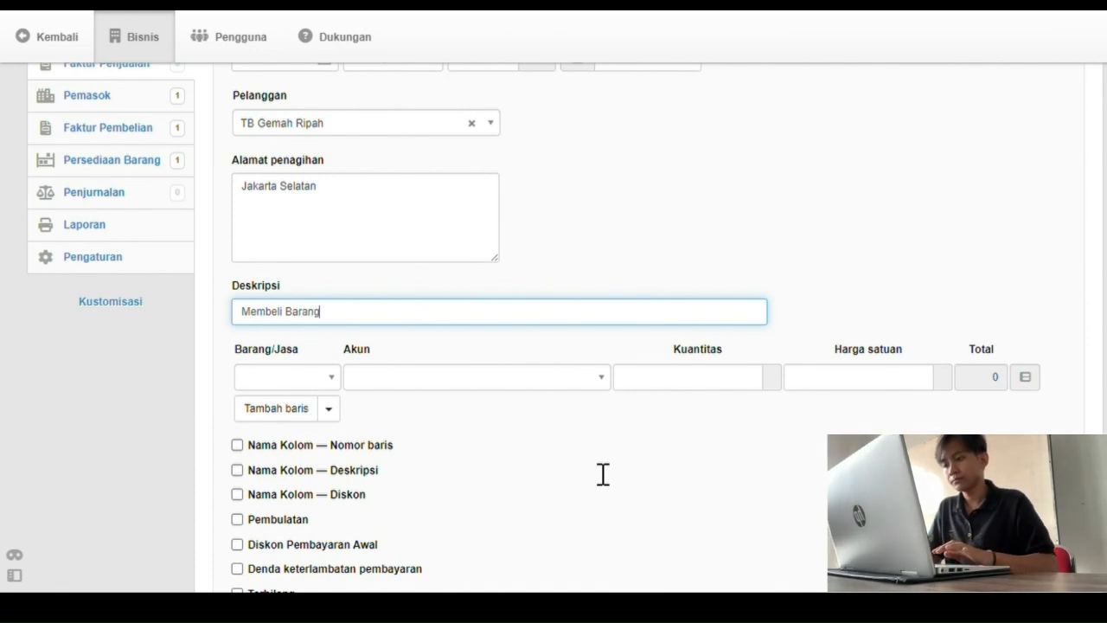
key("Tab")
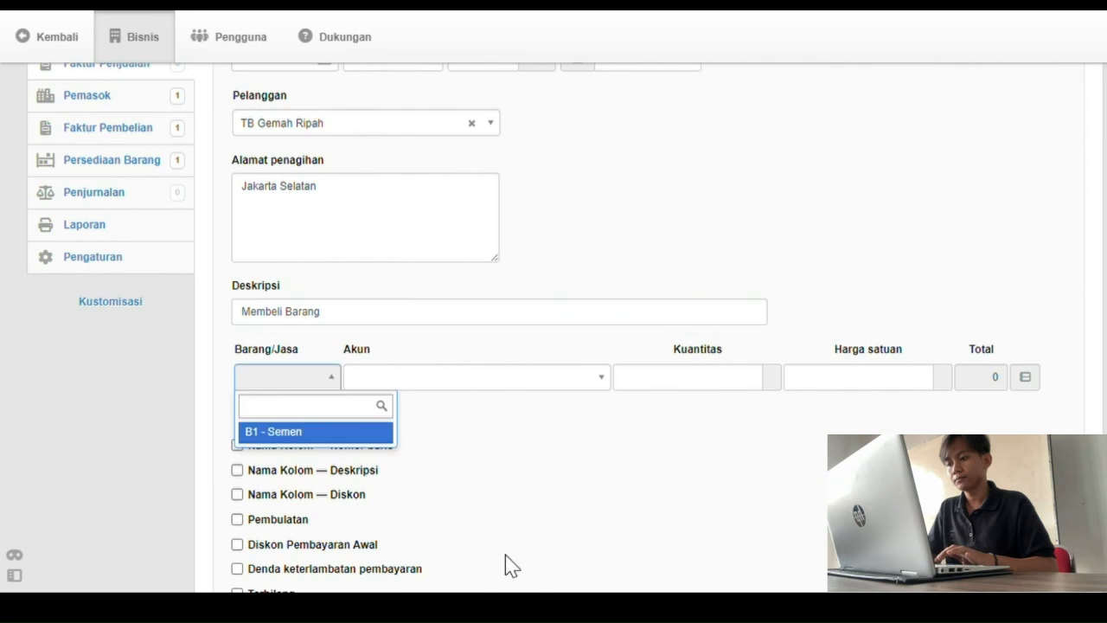
Add a B1 - Semen line: 1000 sak at 110000 each, totalling 110.000.000.
key("Escape")
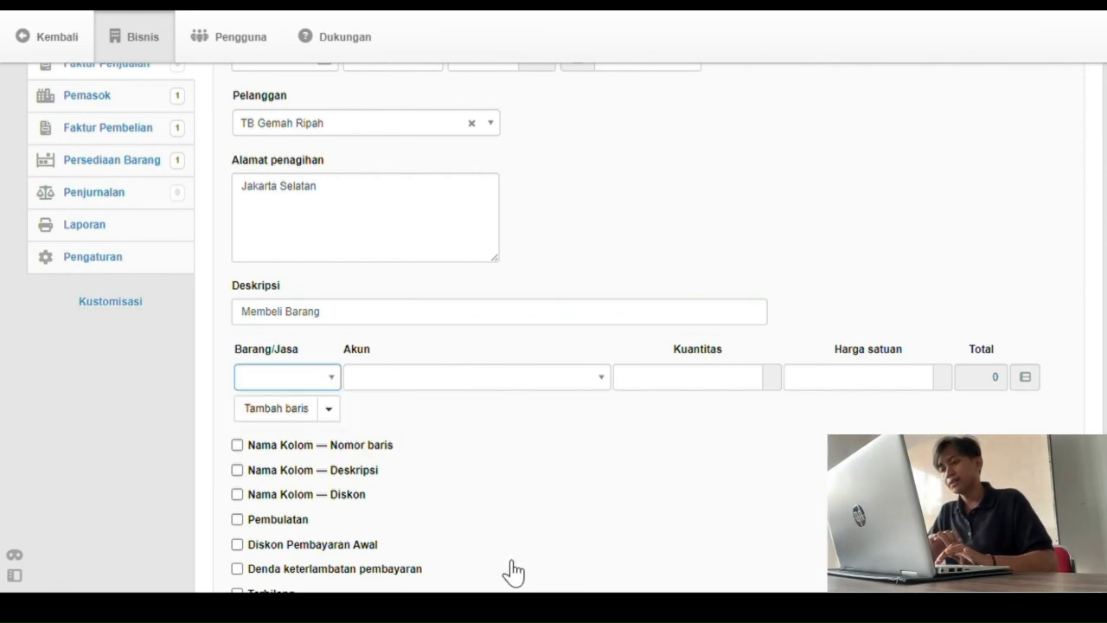
key("Return")
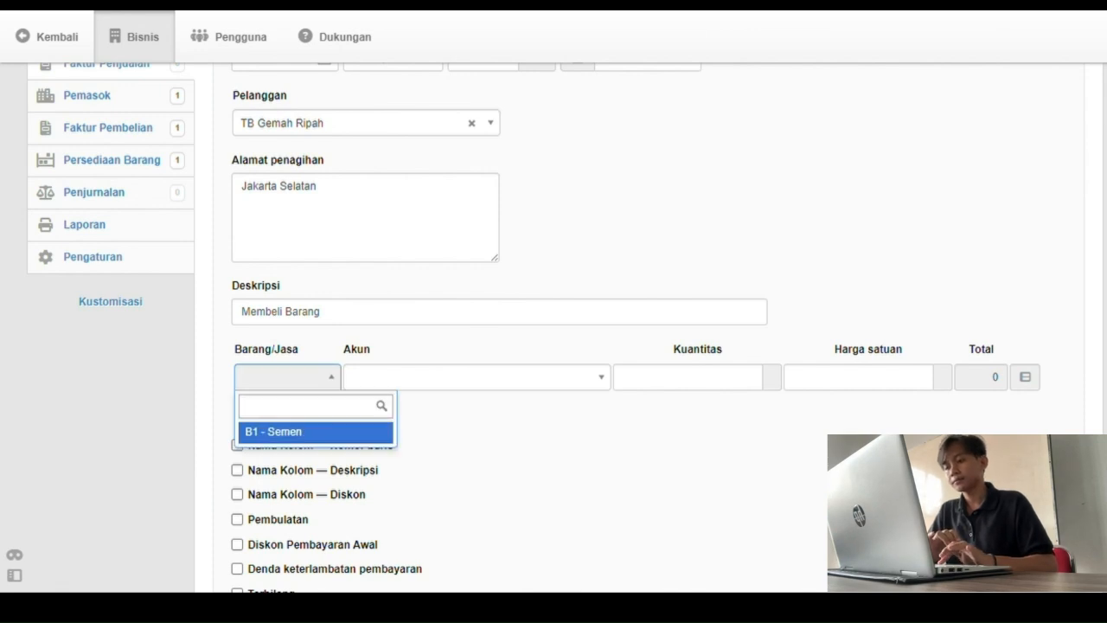
key("Return")
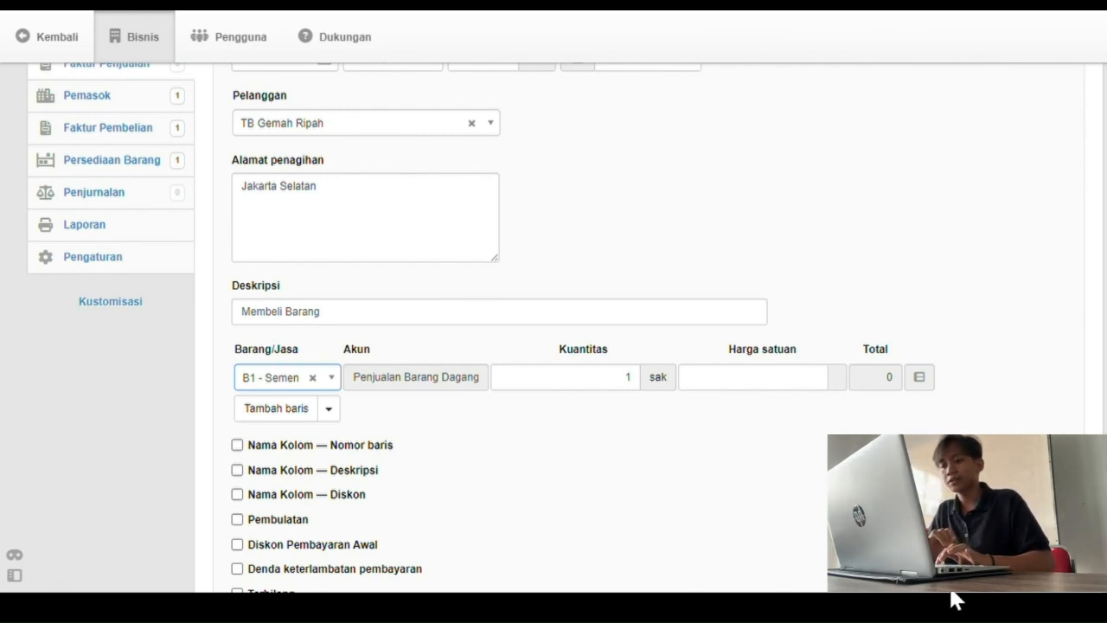
key("Tab")
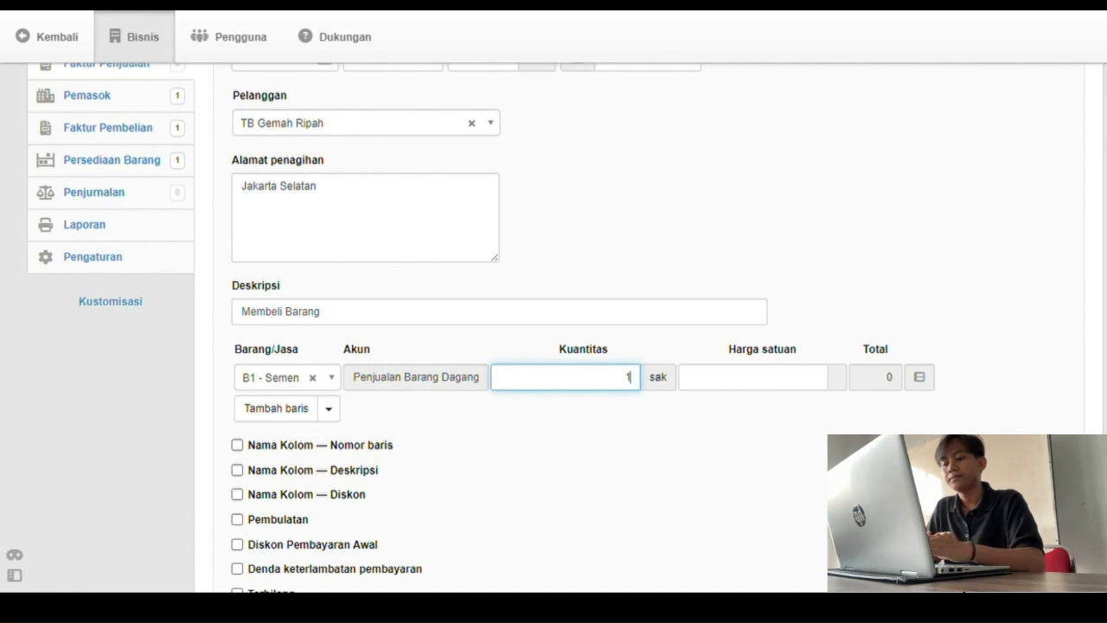
type("000")
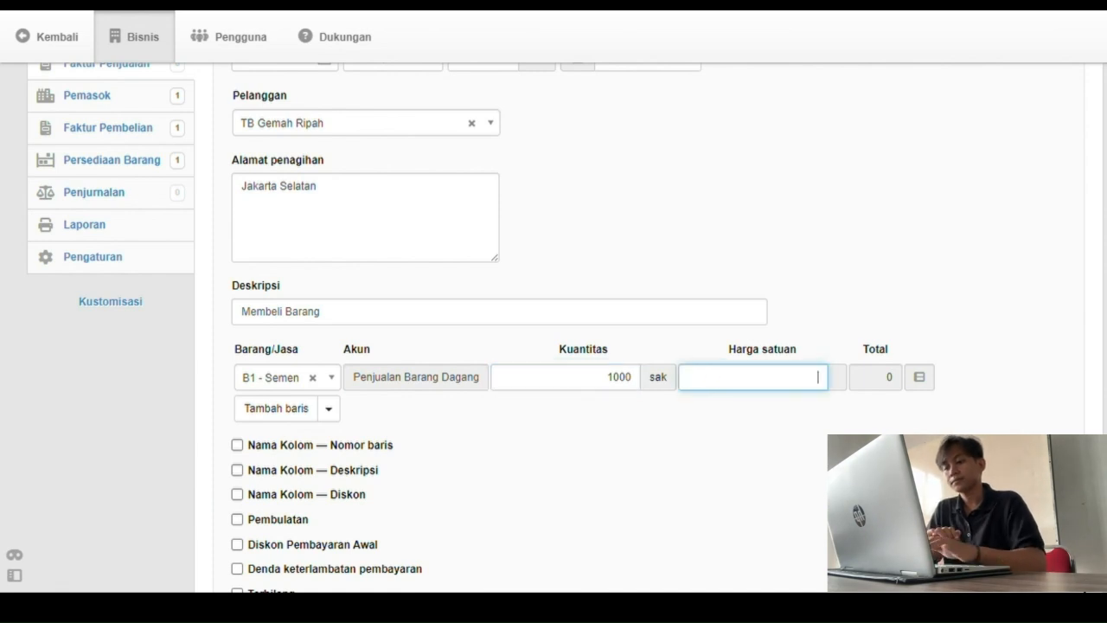
key("Tab")
type("11")
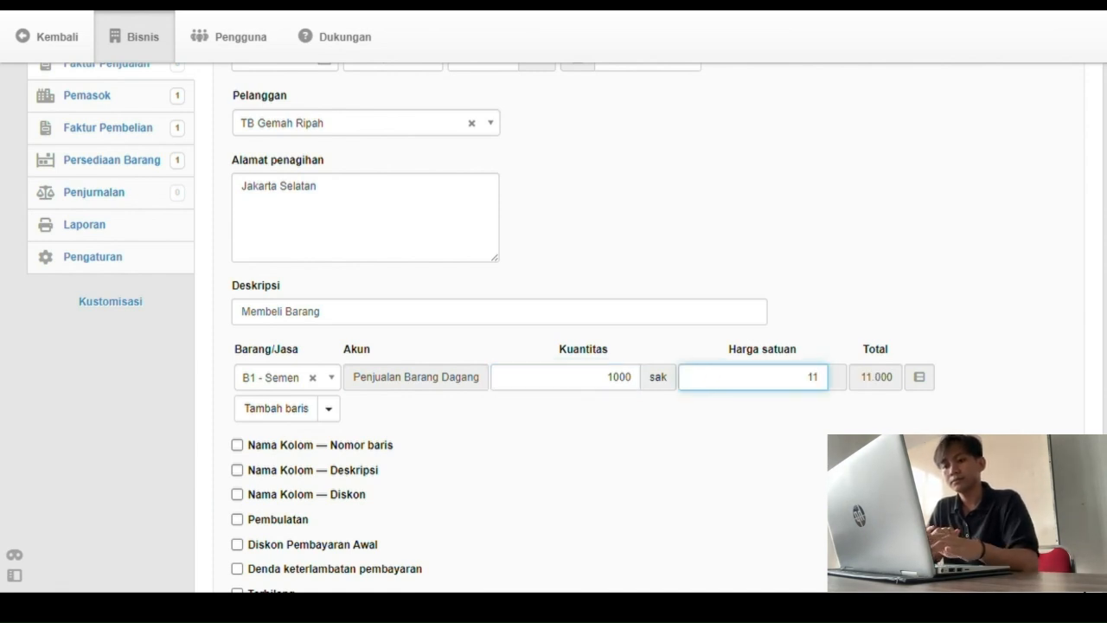
type("000")
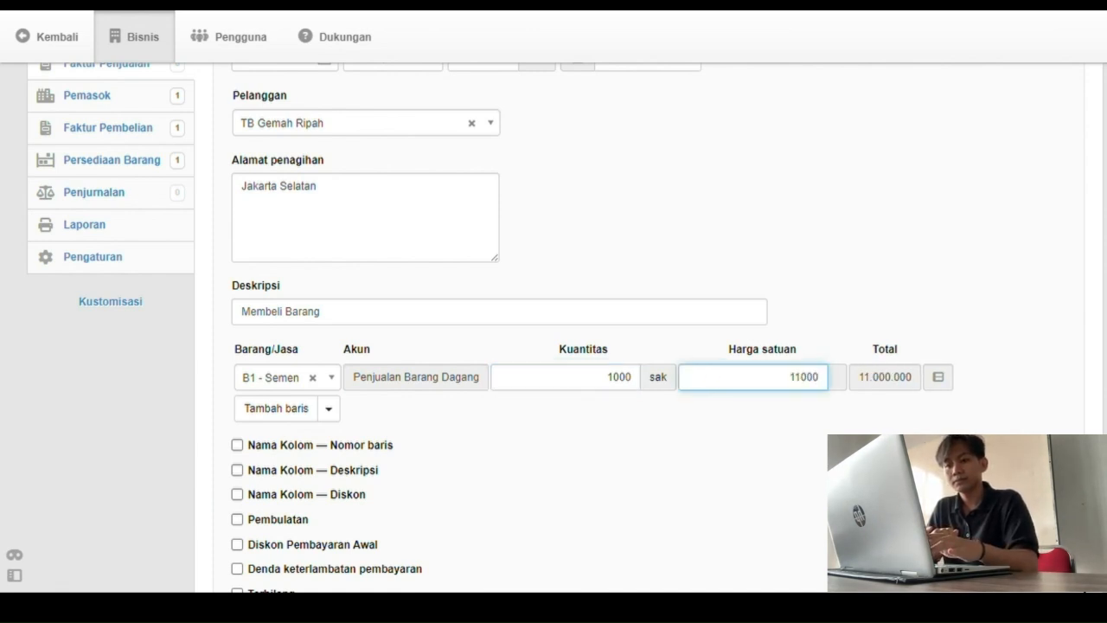
type("0")
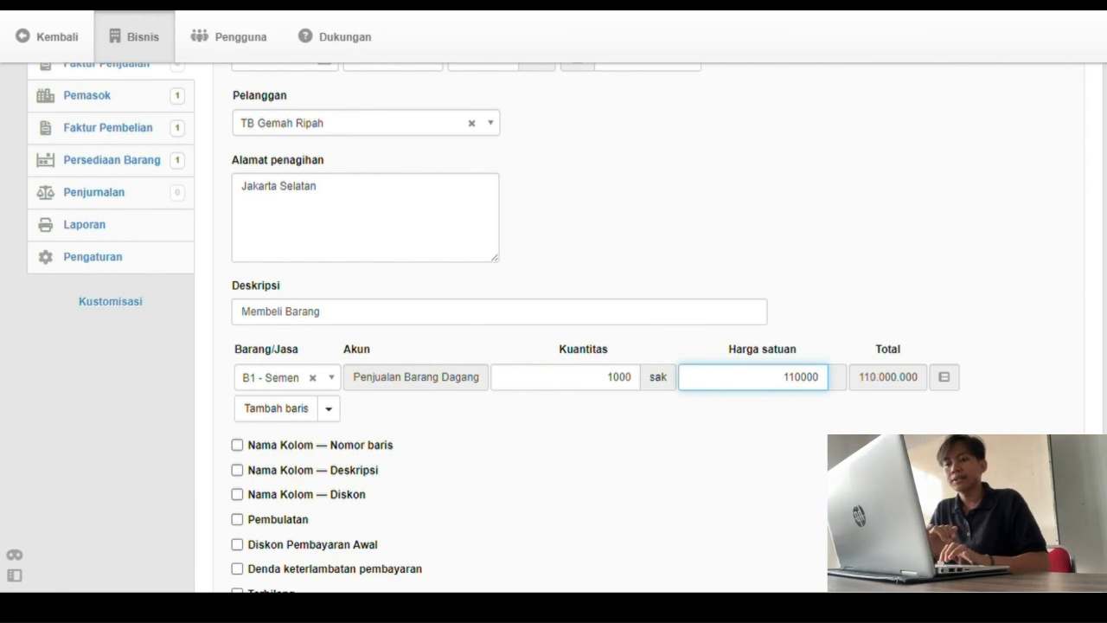
scroll(553, 328, "down", 2)
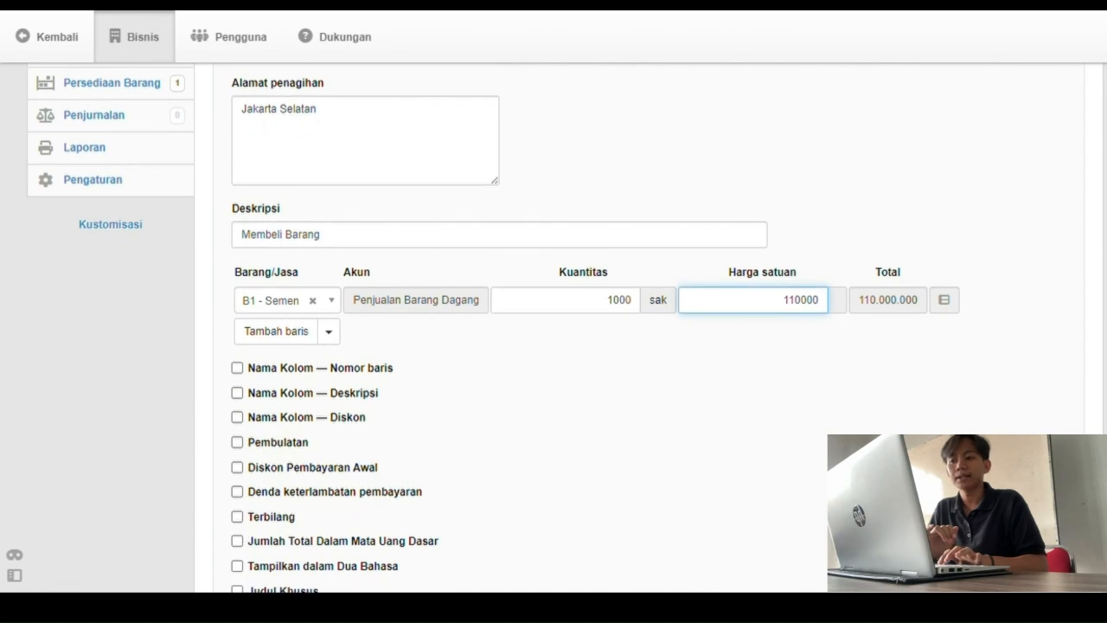
scroll(1022, 613, "down", 5)
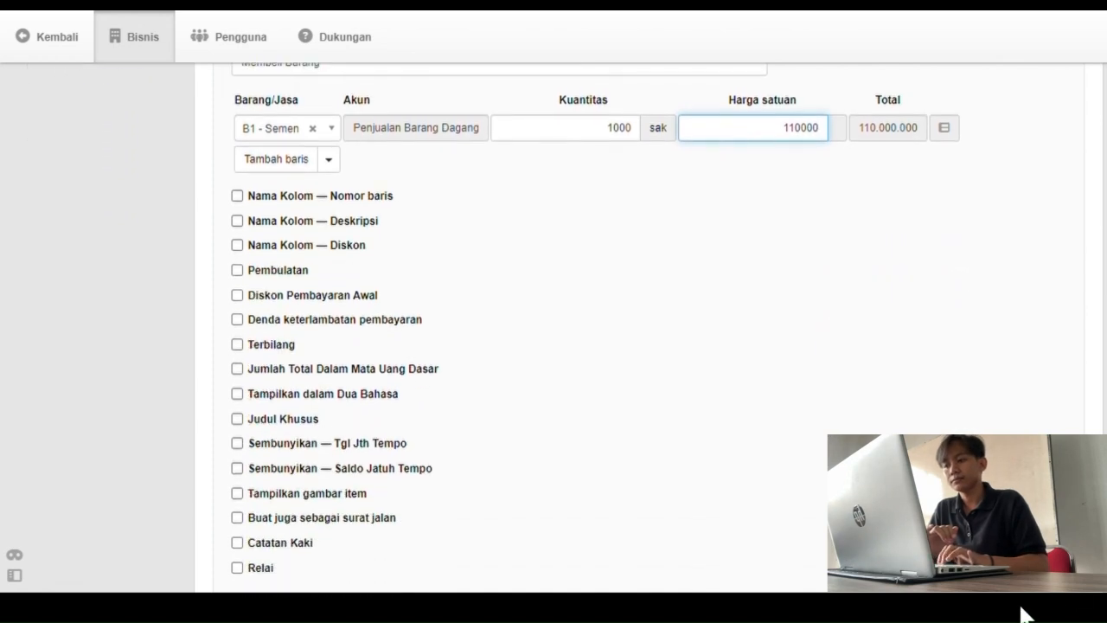
scroll(1022, 613, "up", 1)
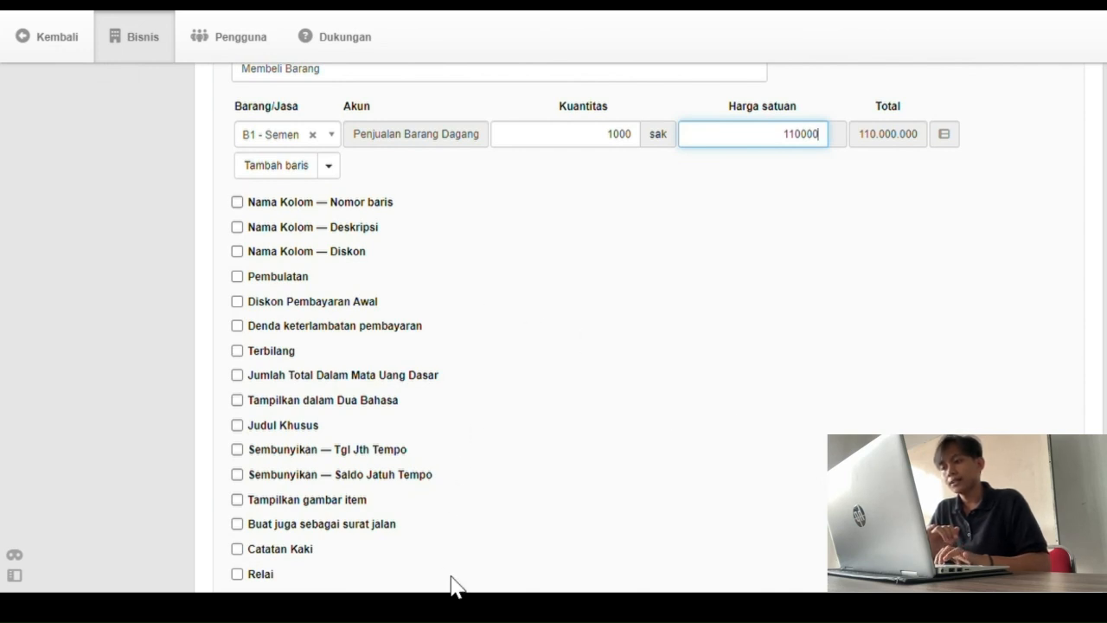
scroll(456, 586, "down", 5)
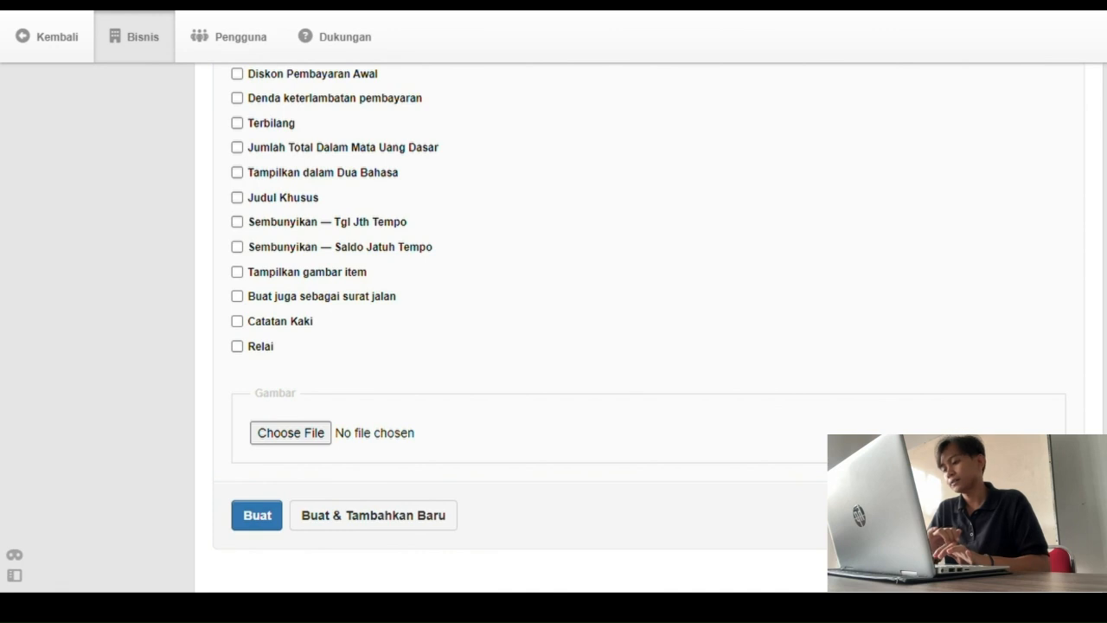
Save sales invoice F-01010 for TB Gemah Ripah and review the saved invoice.
left_click(257, 516)
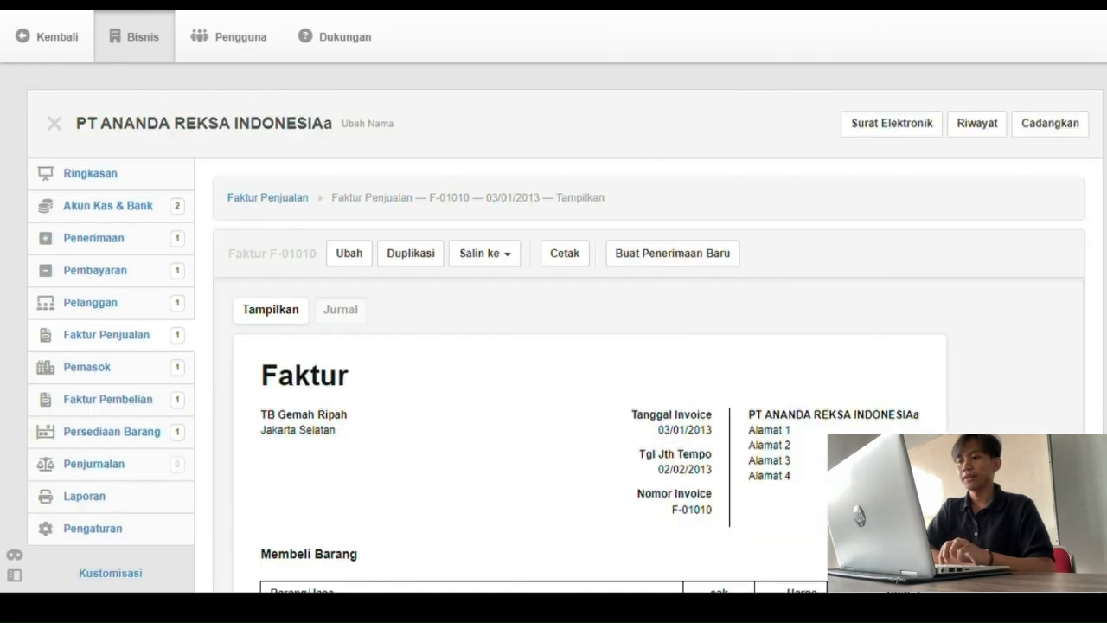
scroll(623, 618, "down", 3)
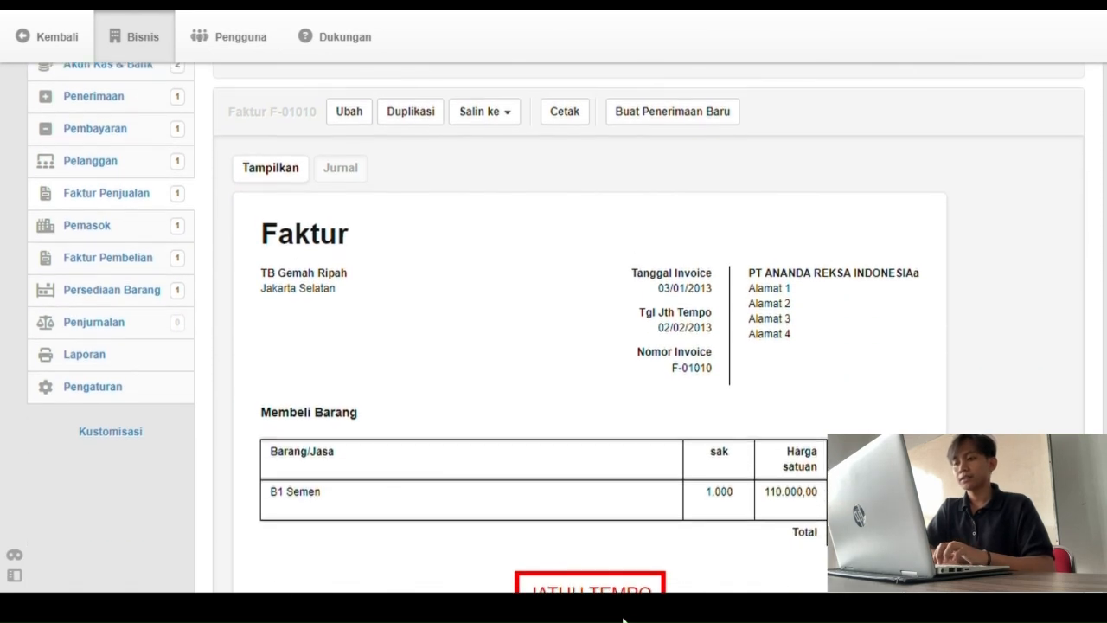
scroll(623, 618, "down", 3)
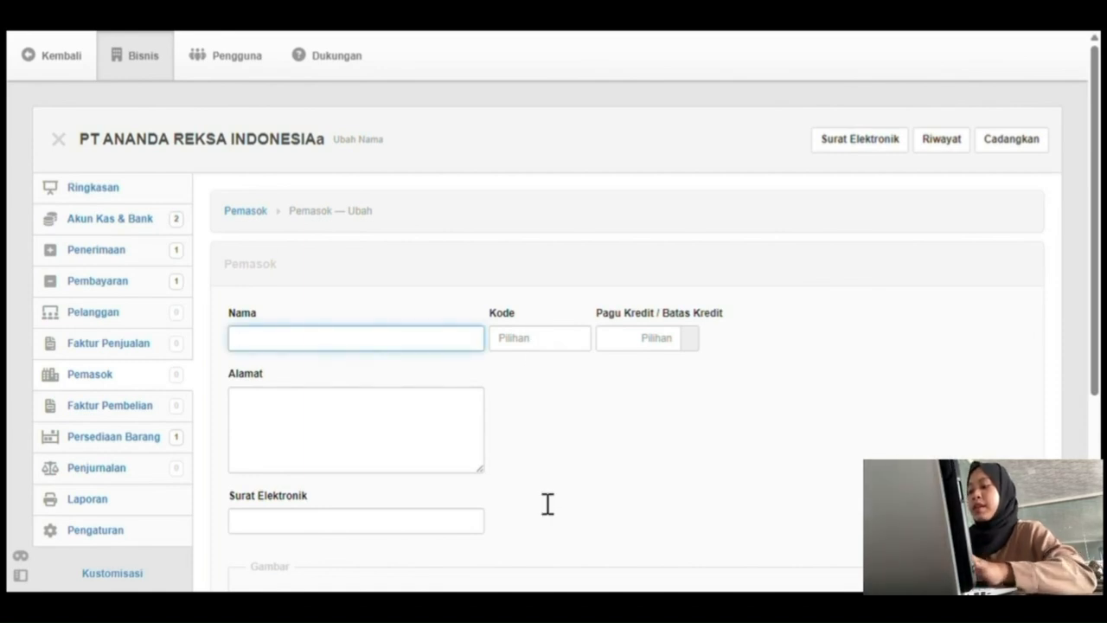
Enter supplier PT indo semen perkasa with code S1 and its street address, then save.
type("PT")
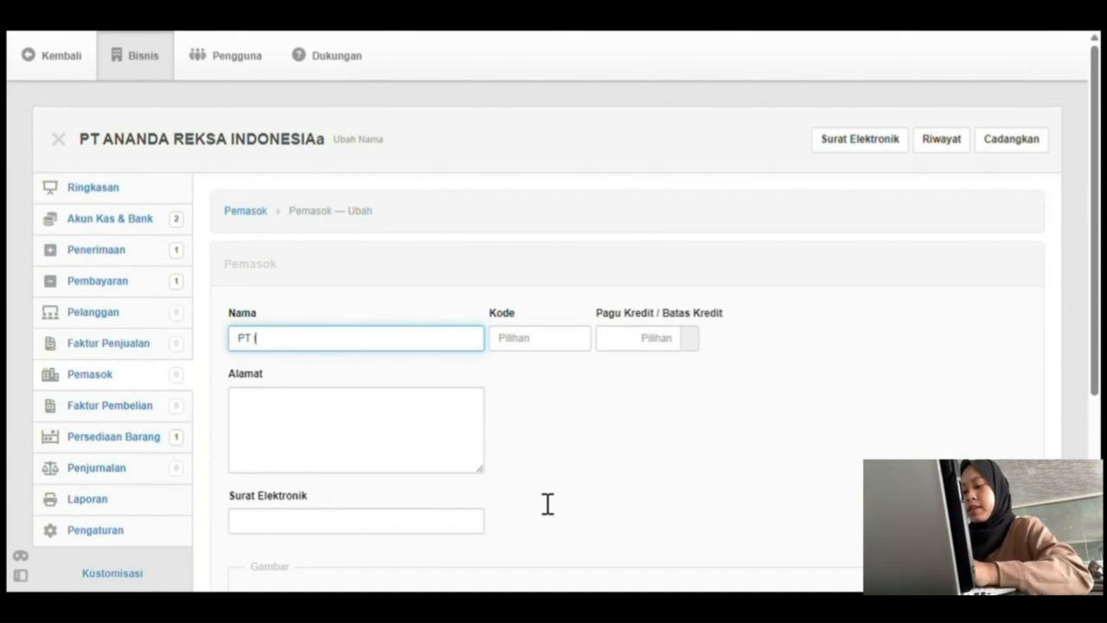
type(" indo semen")
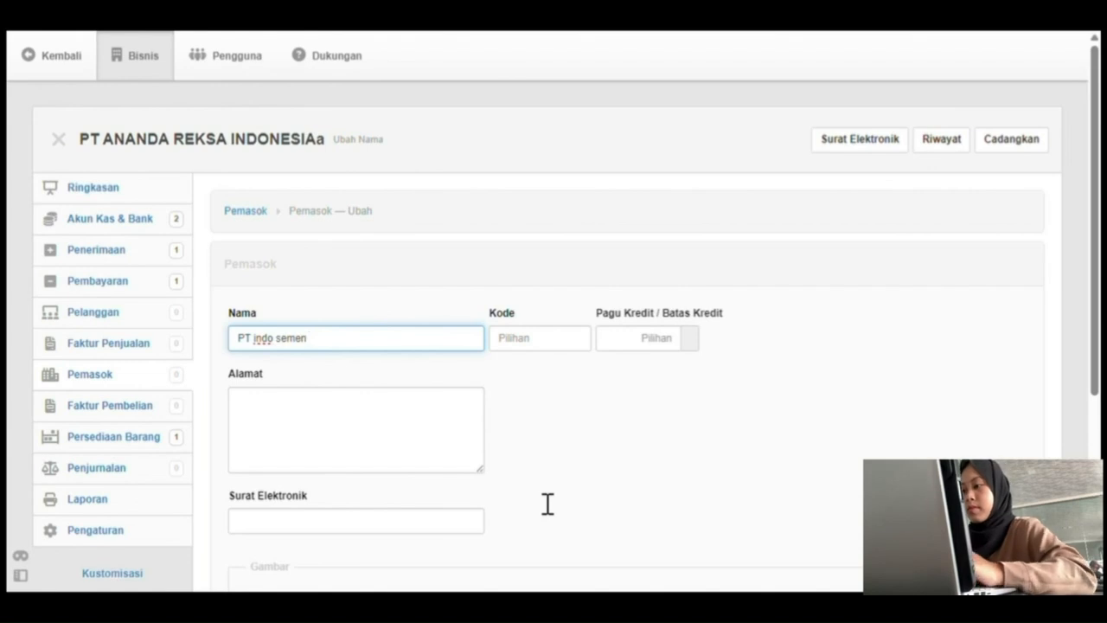
type(" perkasa")
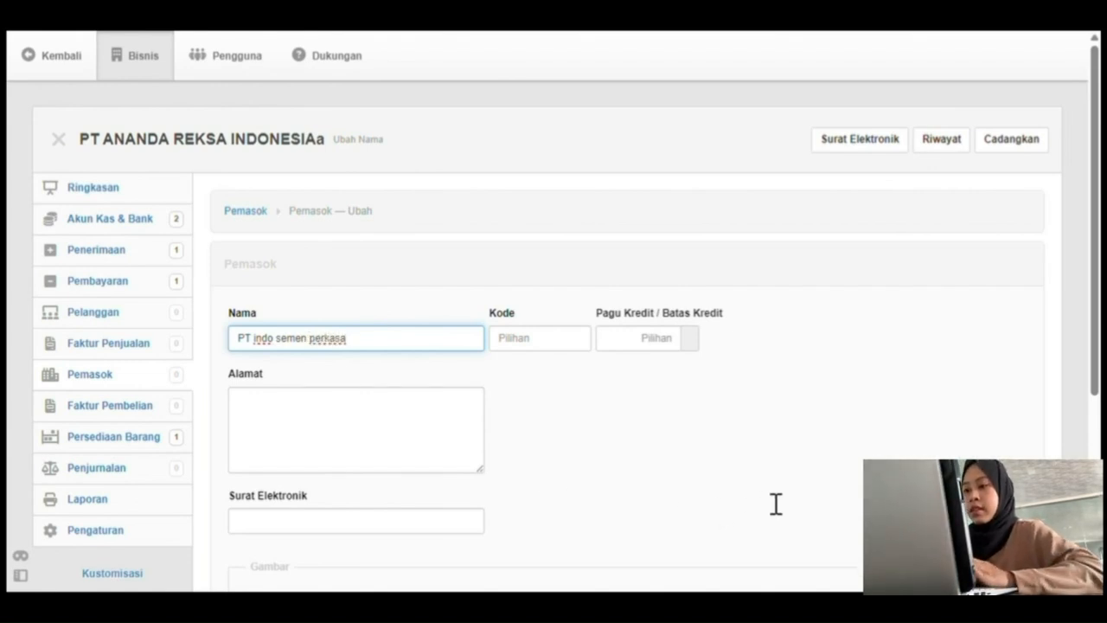
key("Tab")
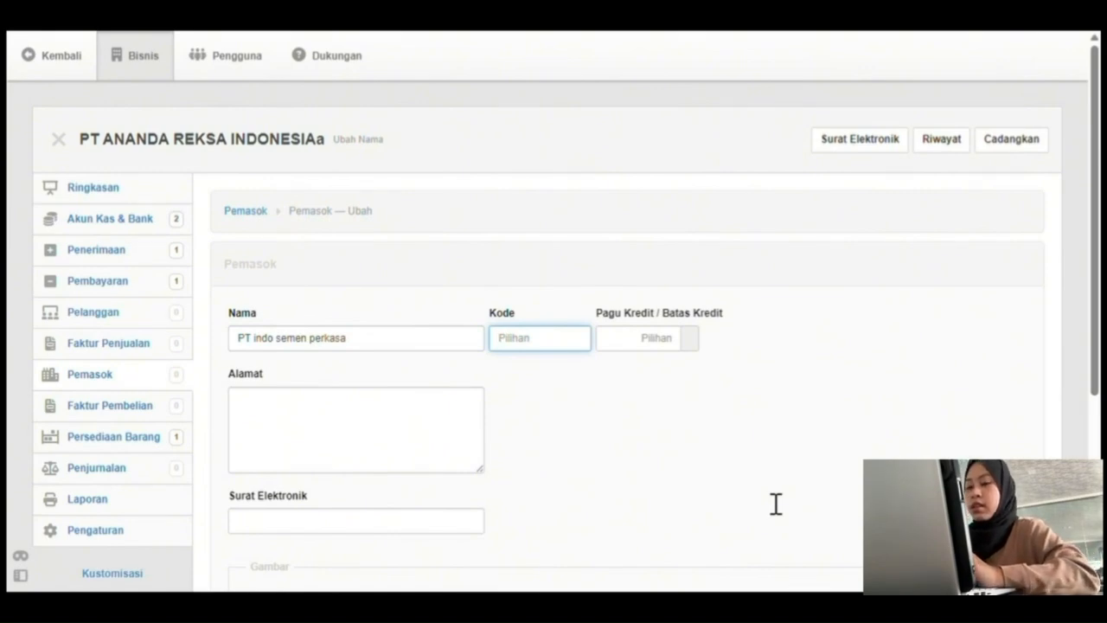
type("S")
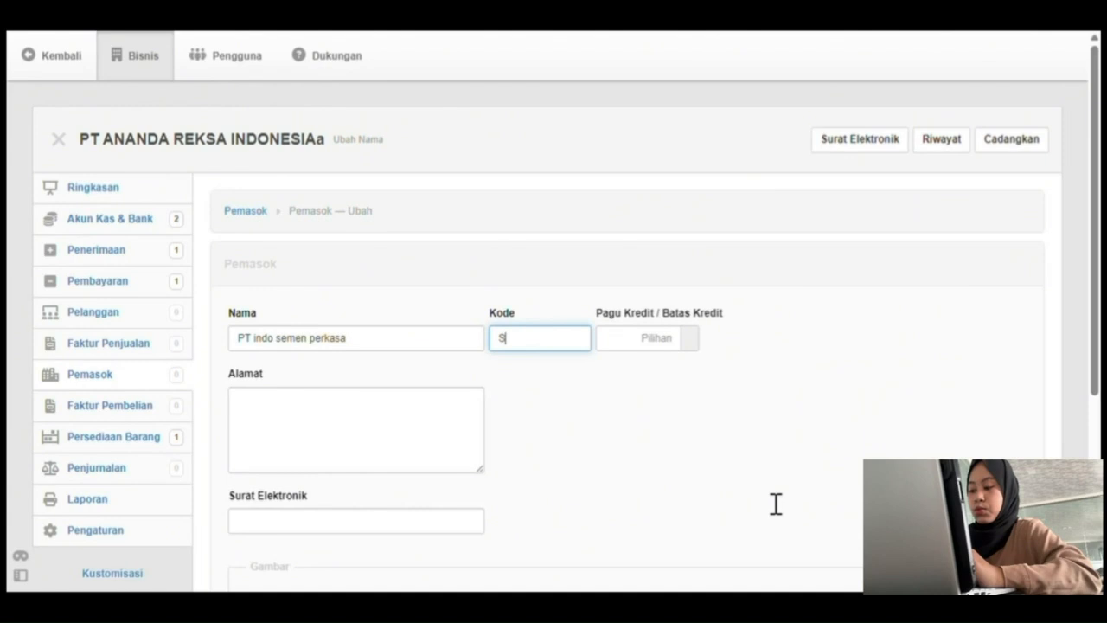
type("1")
key("Tab")
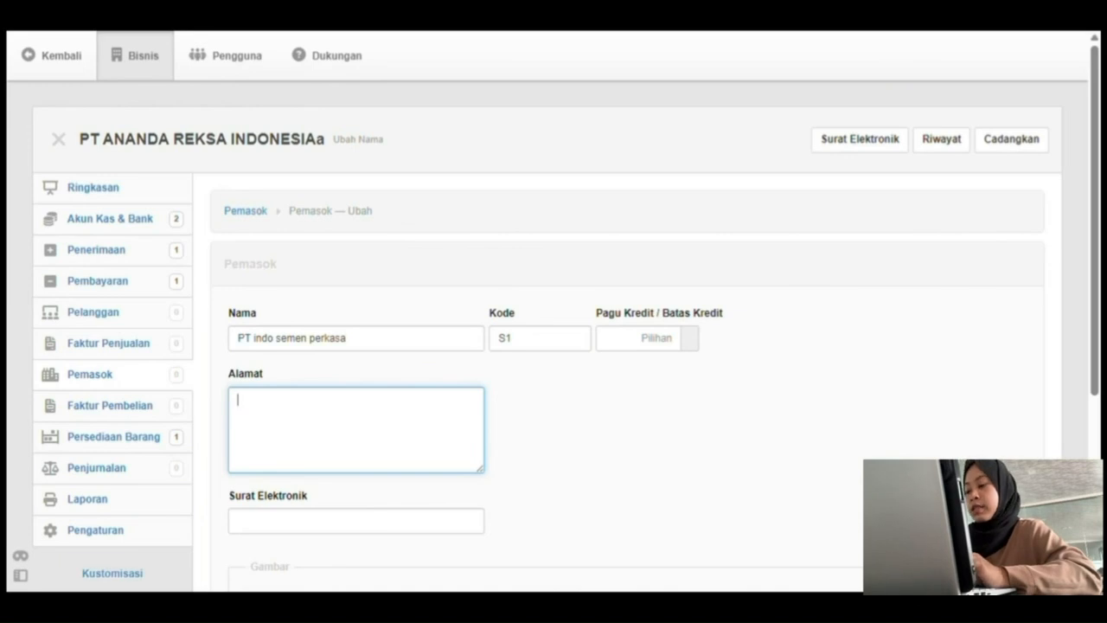
type("JL C")
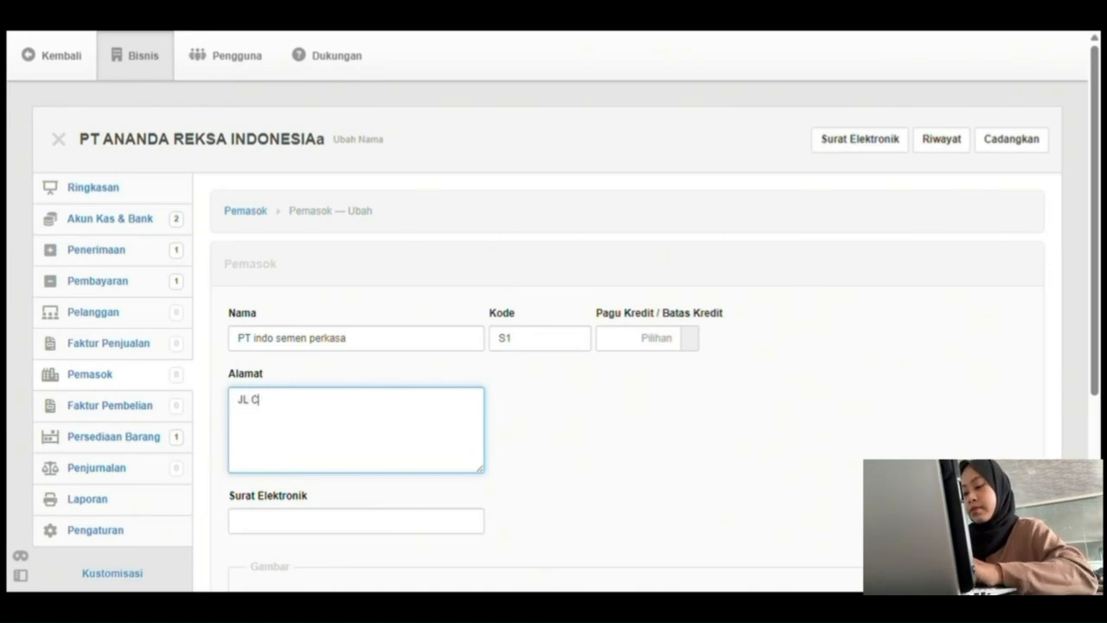
type("empak")
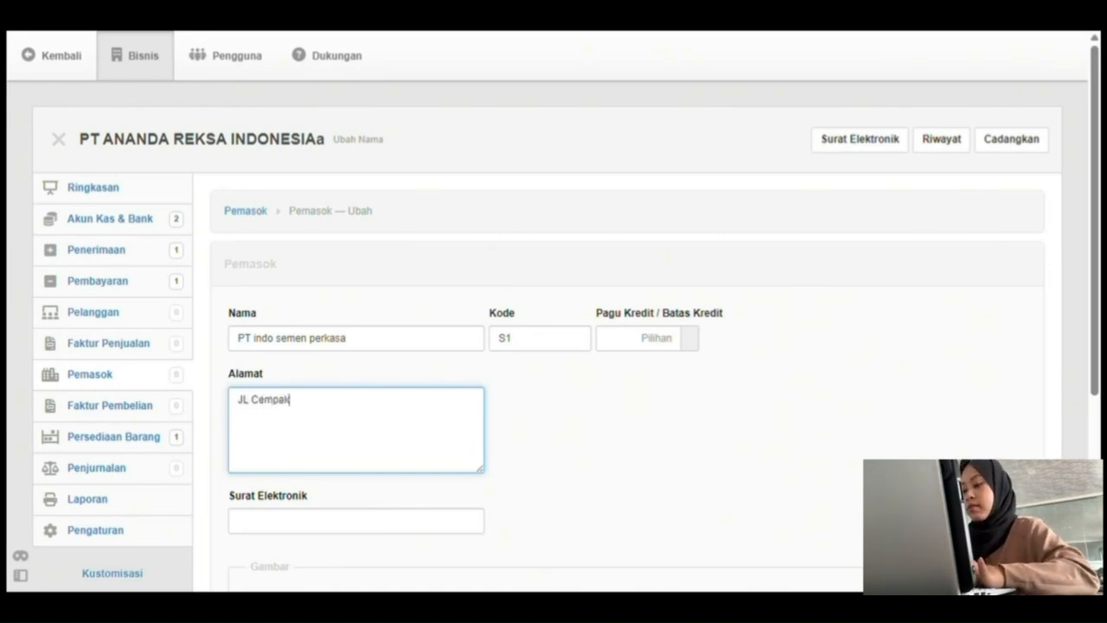
type("a")
type(" no")
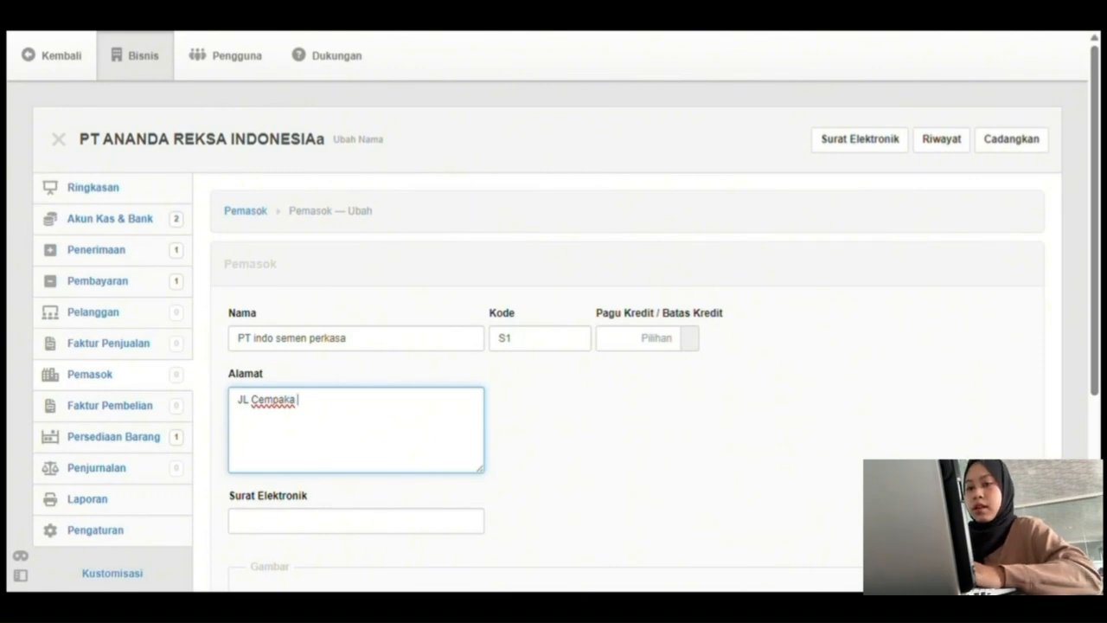
type(".123")
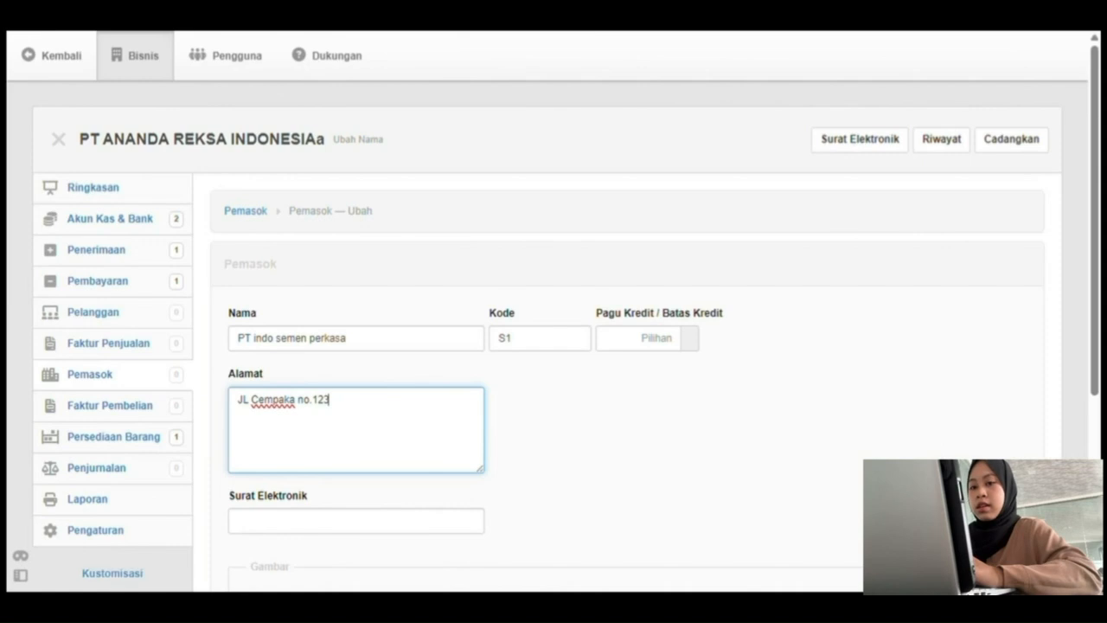
type(" cit")
type("ibi")
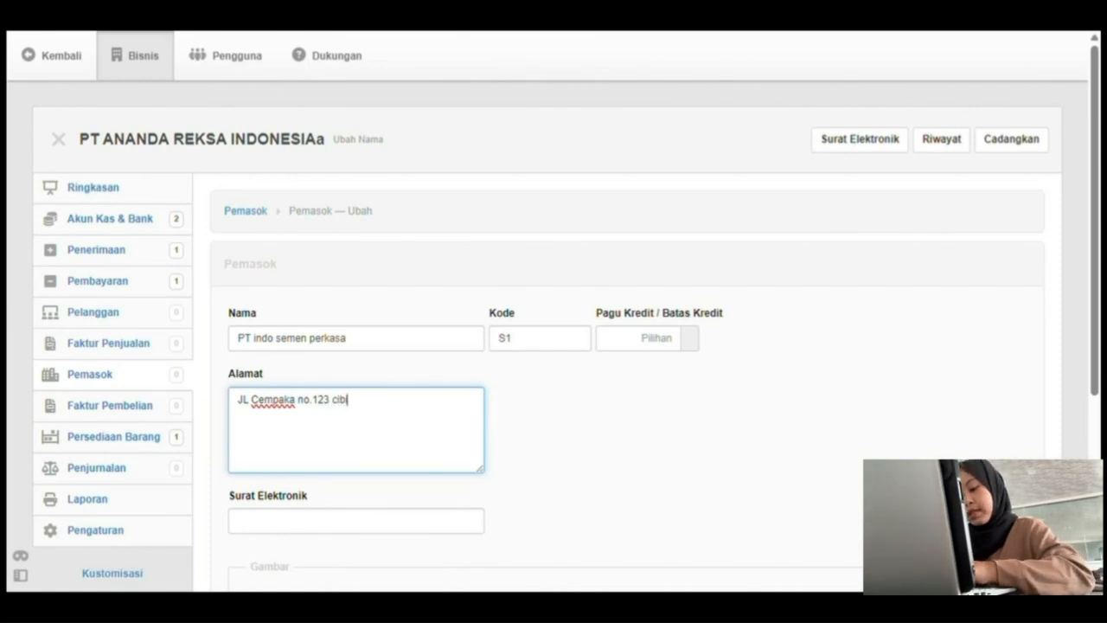
type("nong")
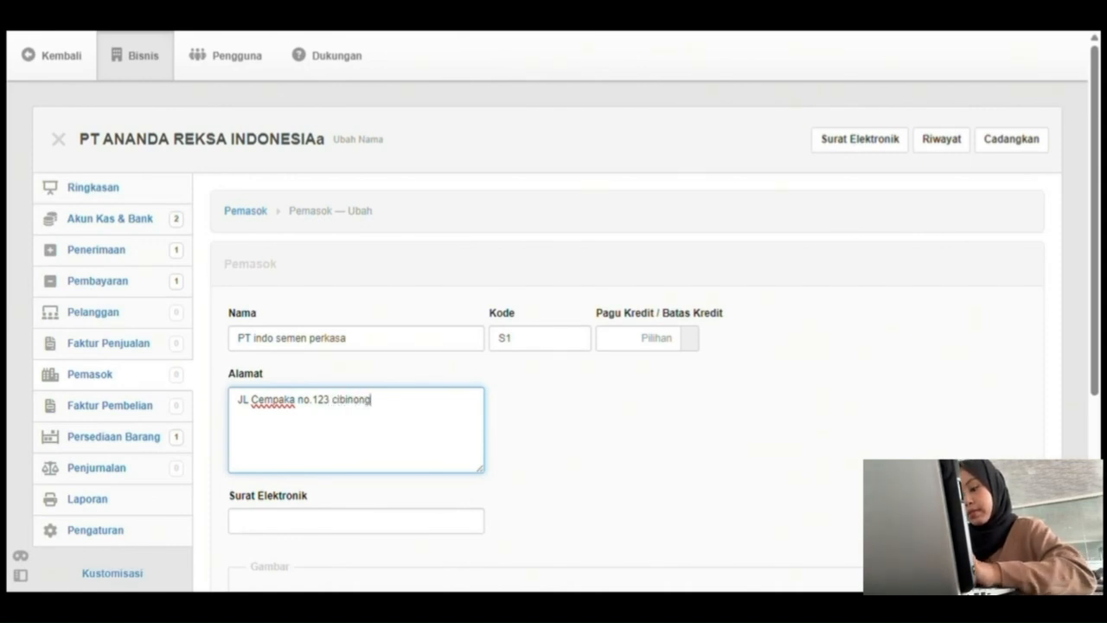
type(" ja")
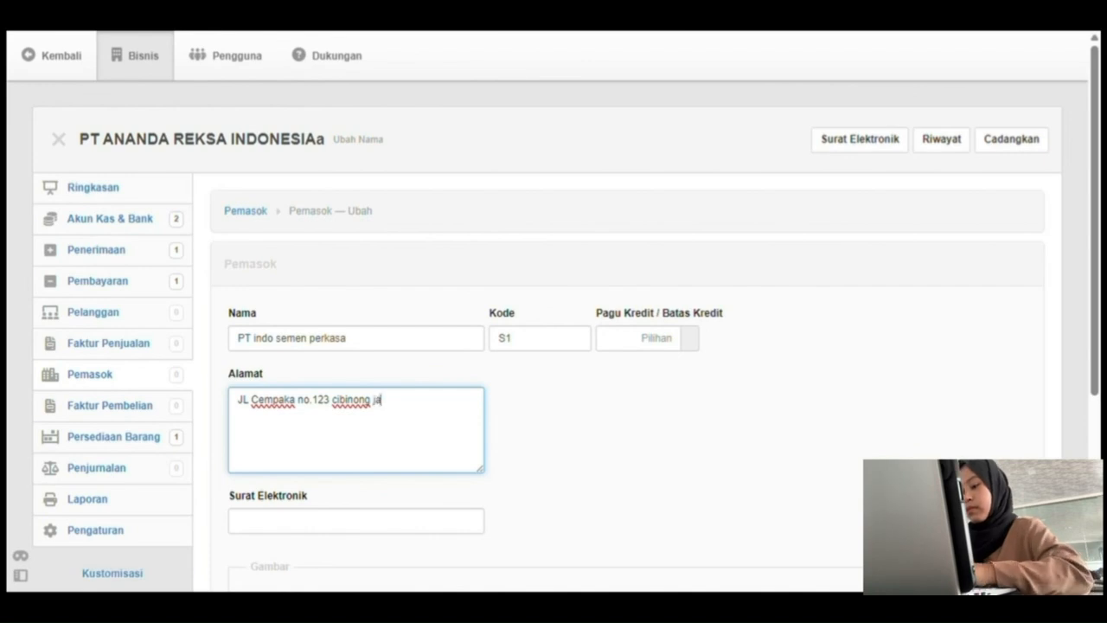
type("wa barat")
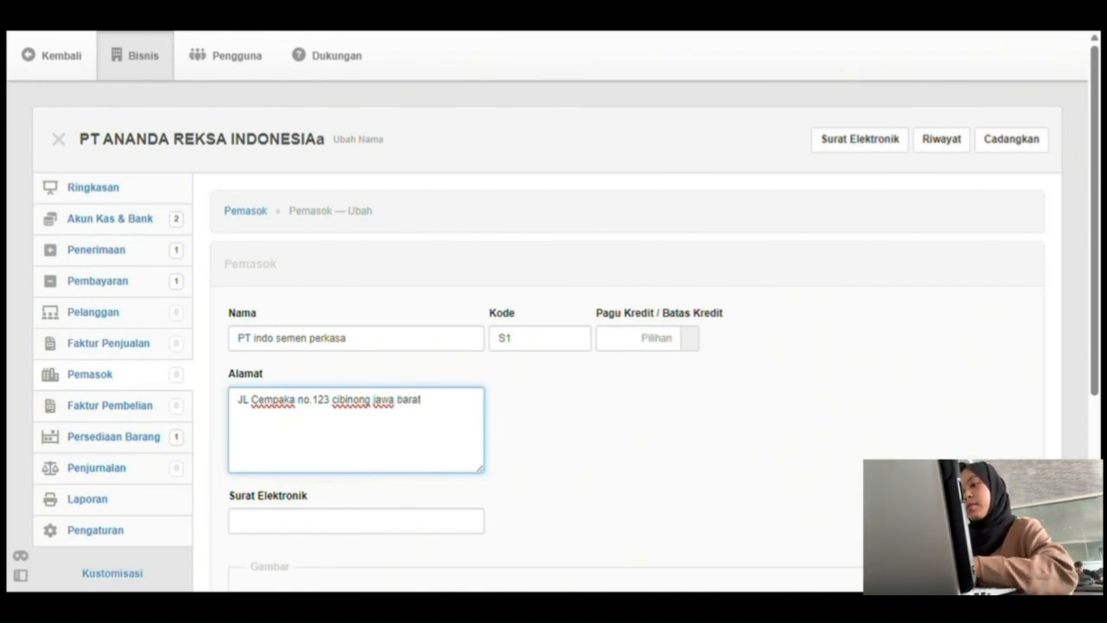
scroll(554, 311, "down", 2)
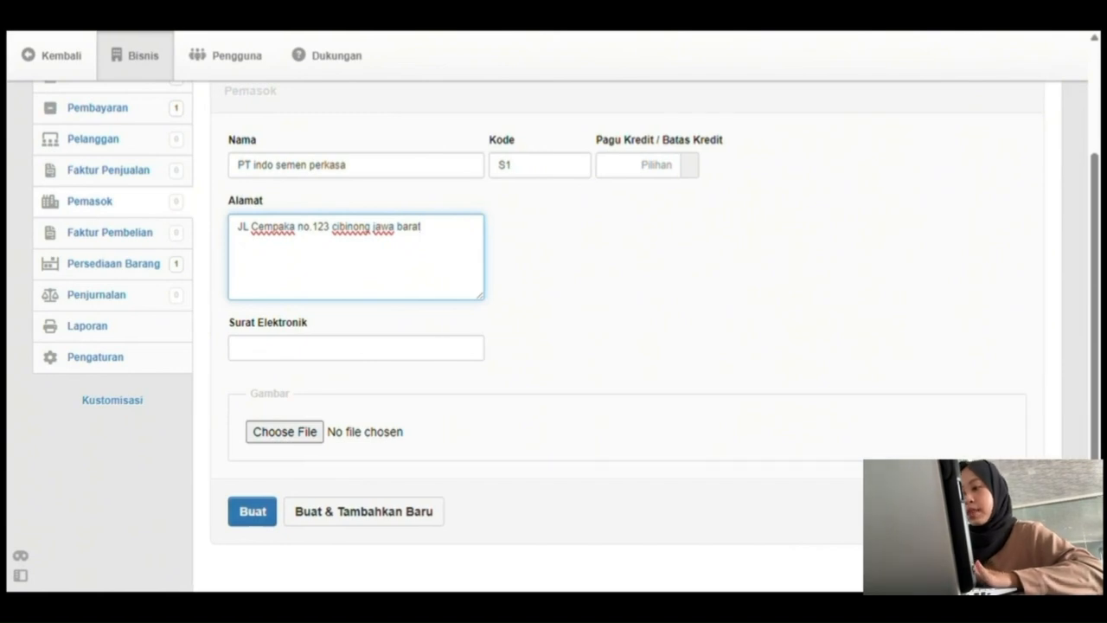
left_click(253, 511)
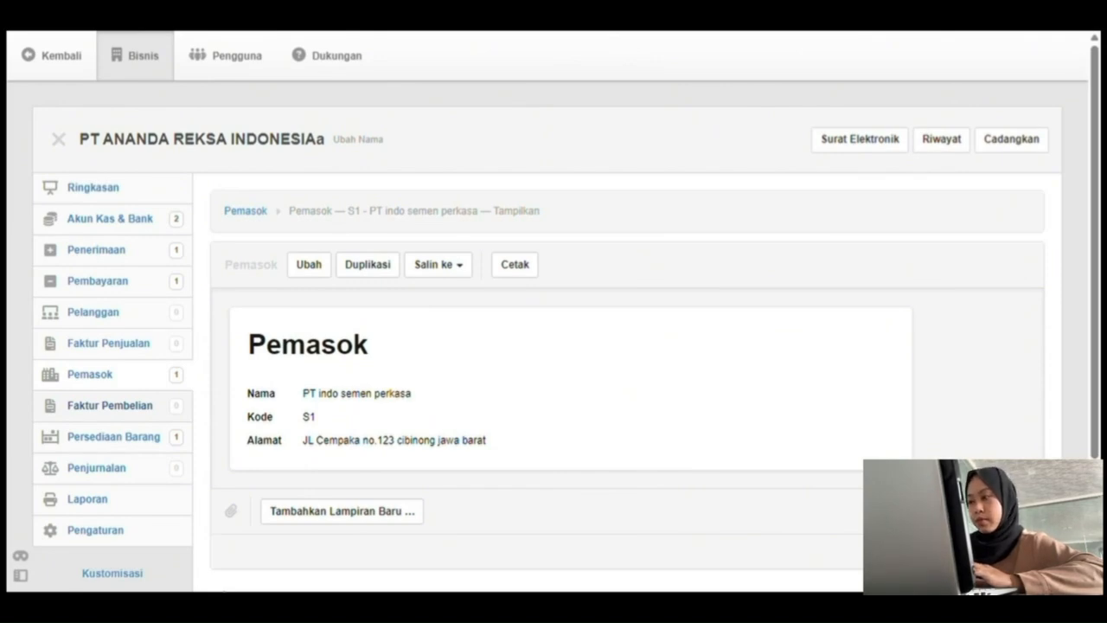
Go to the Faktur Pembelian list of purchase invoices.
left_click(110, 406)
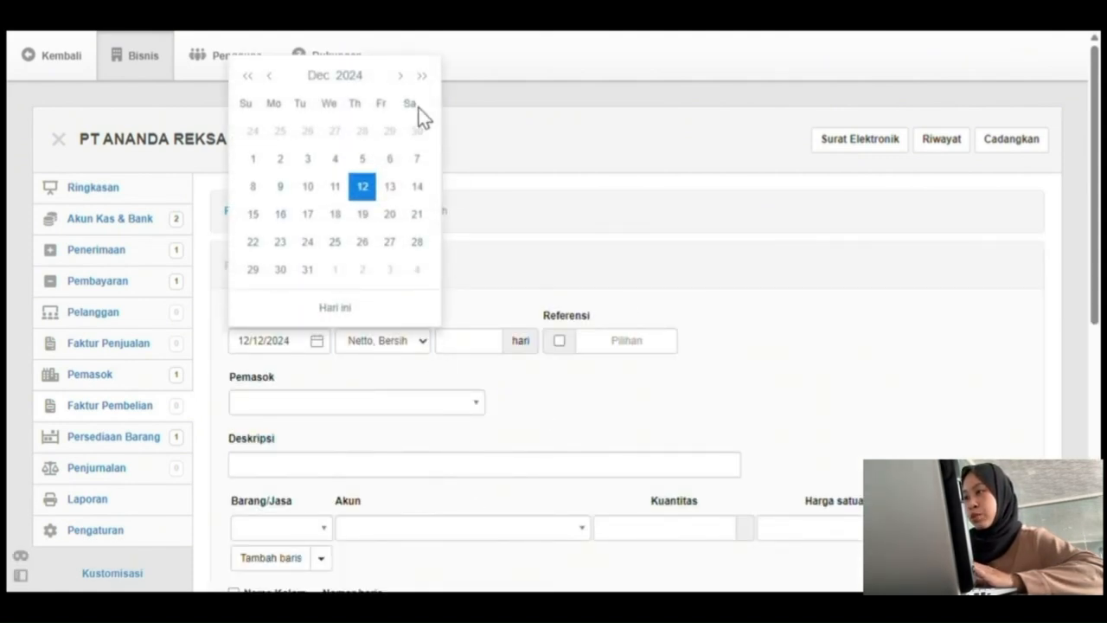
Date the invoice 09/10/2024, due in 30 days, reference 001120, from supplier PT indo semen perkasa.
left_click(269, 76)
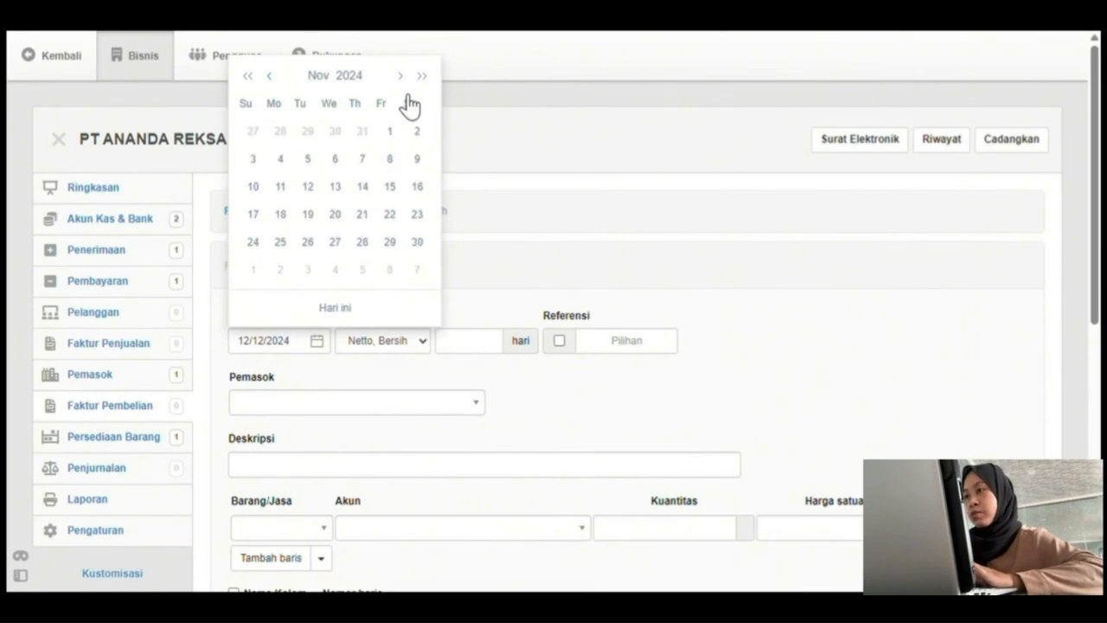
left_click(269, 76)
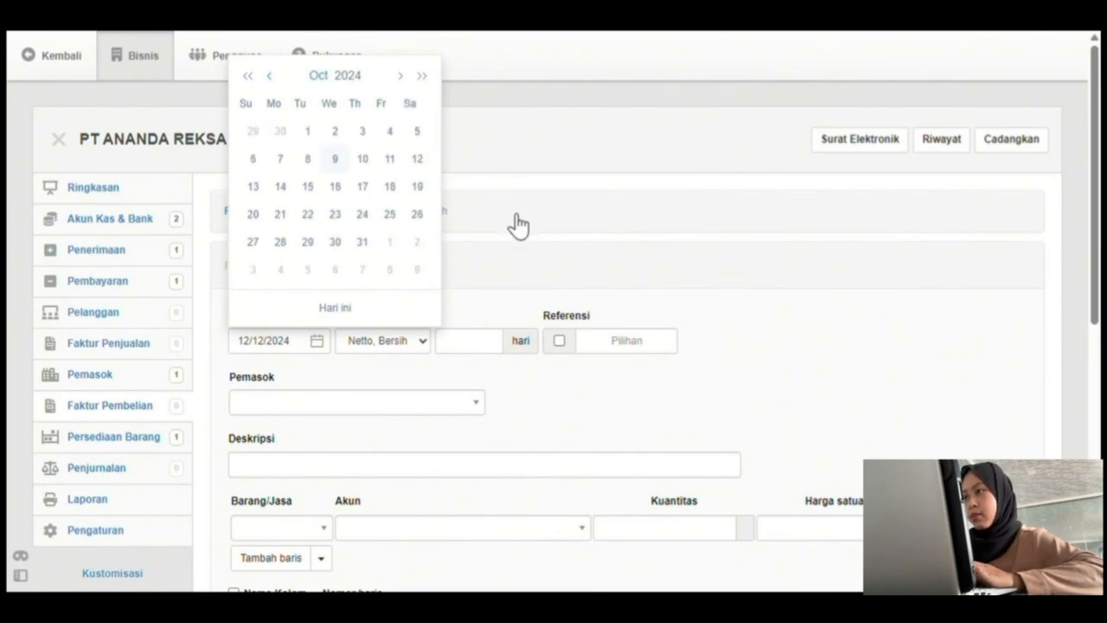
left_click(334, 158)
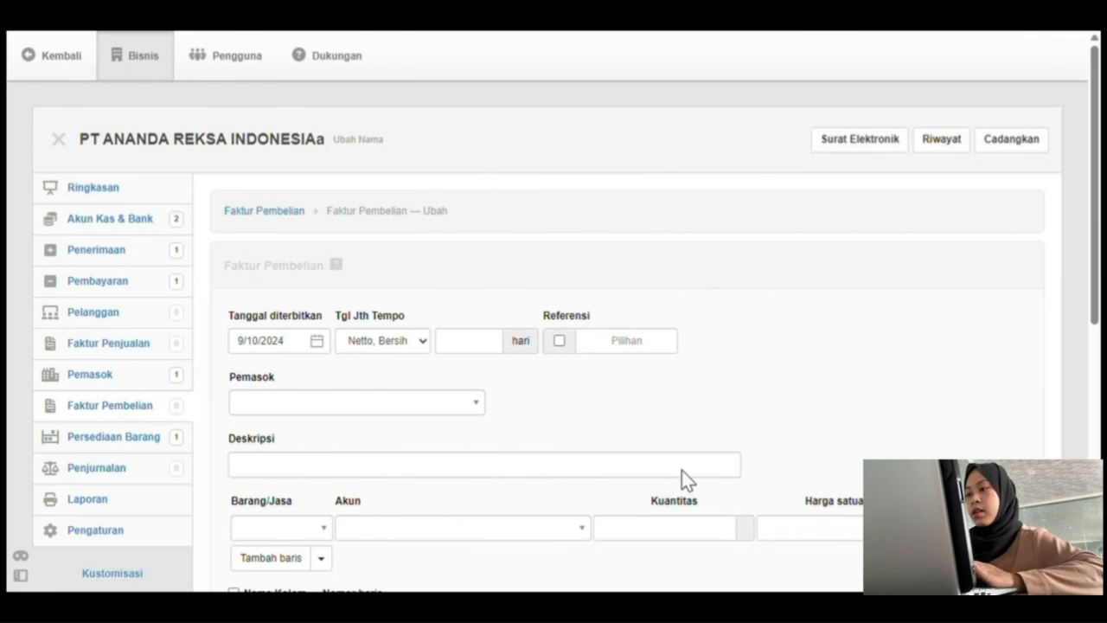
left_click(462, 342)
type("30")
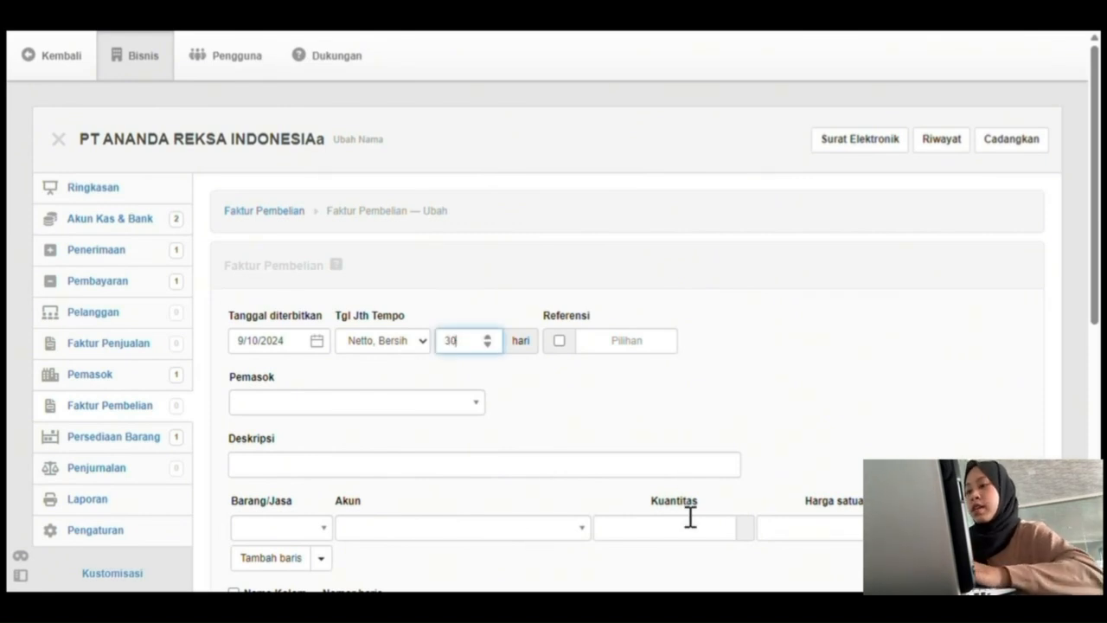
left_click(616, 340)
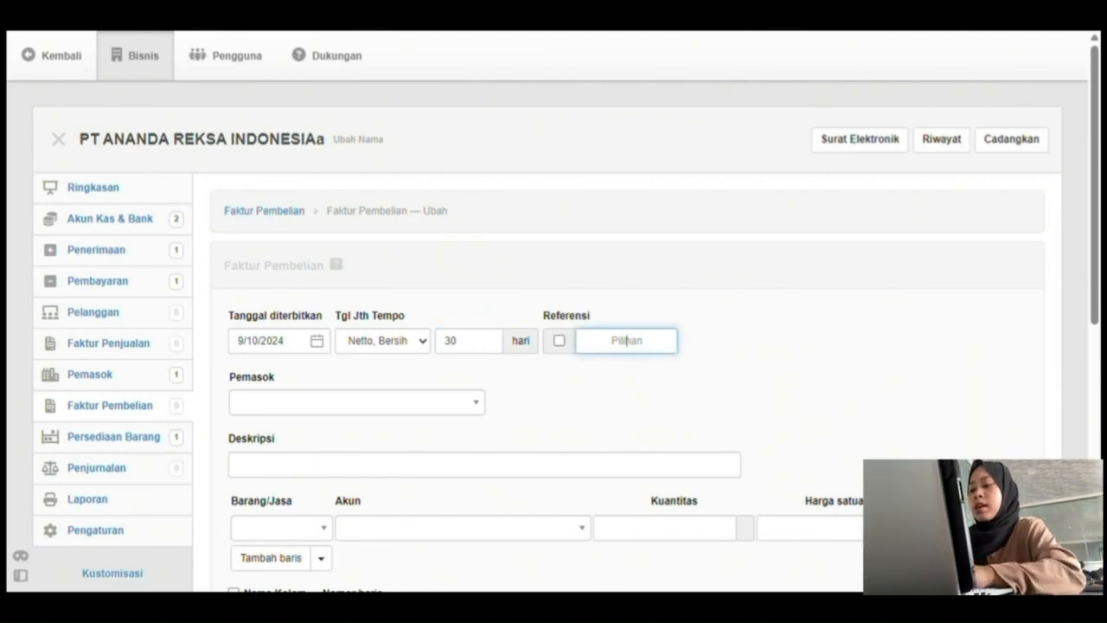
type("0011")
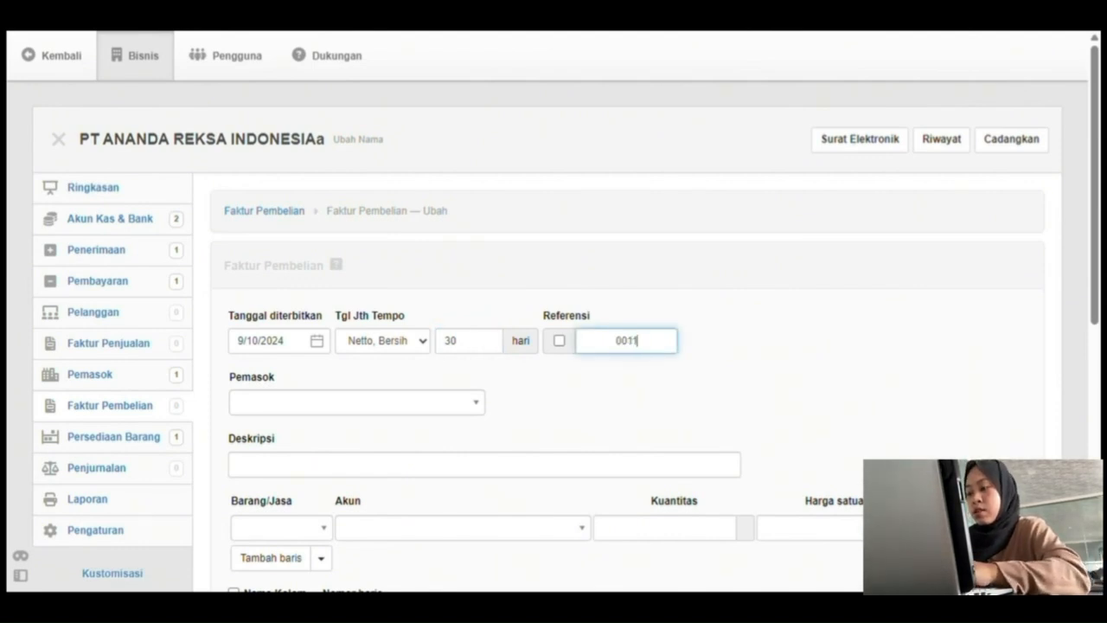
type("20")
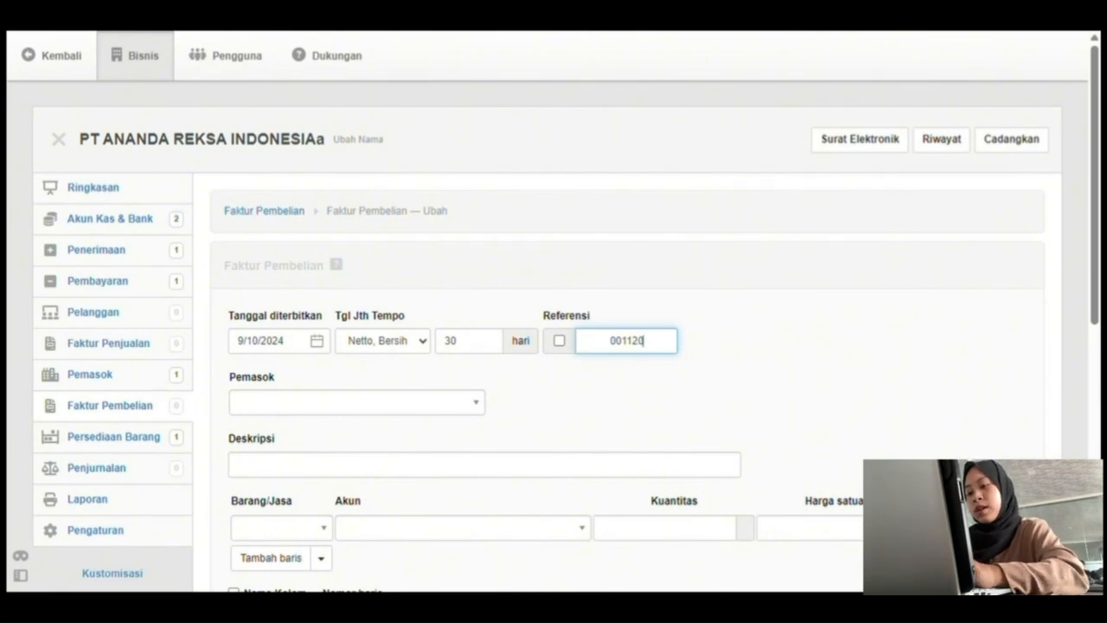
key("Tab")
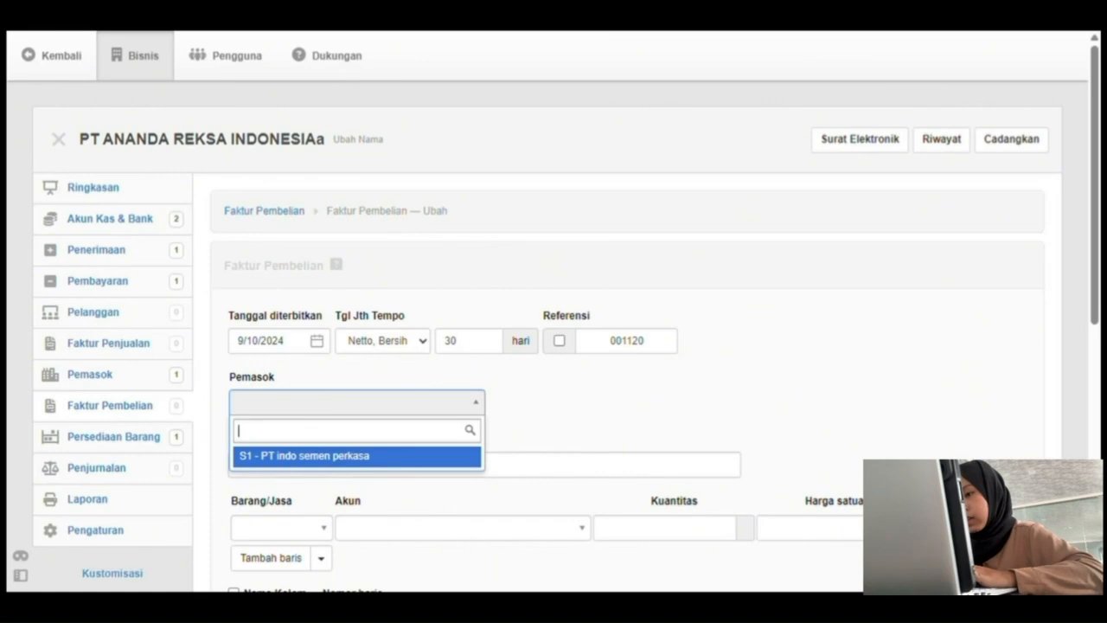
key("Return")
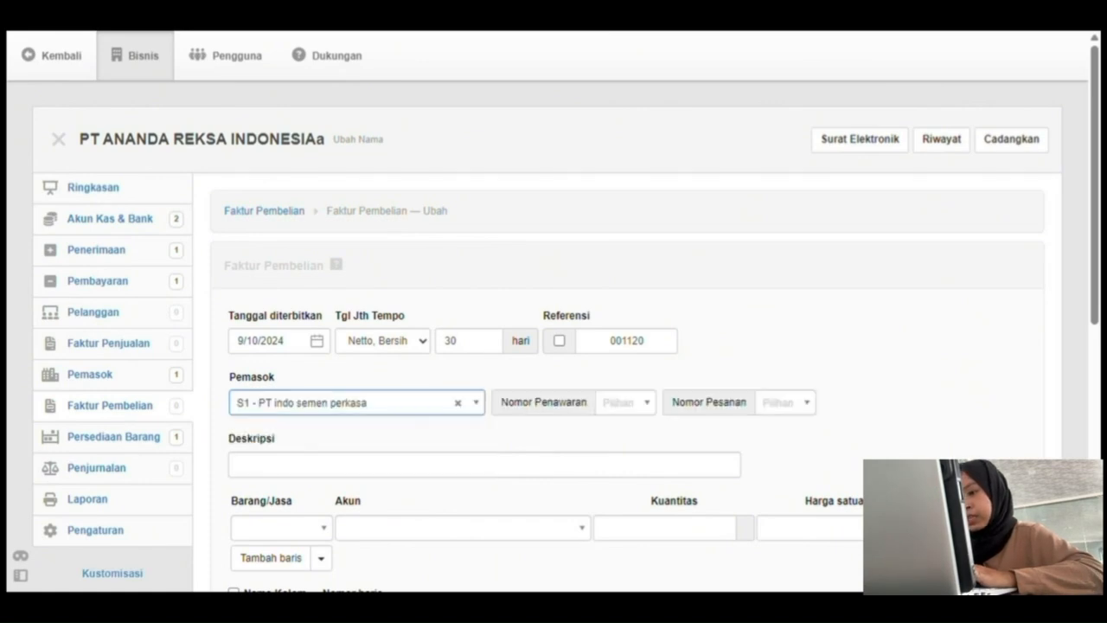
Enter the invoice description 'Pembelian Semen'.
left_click(238, 464)
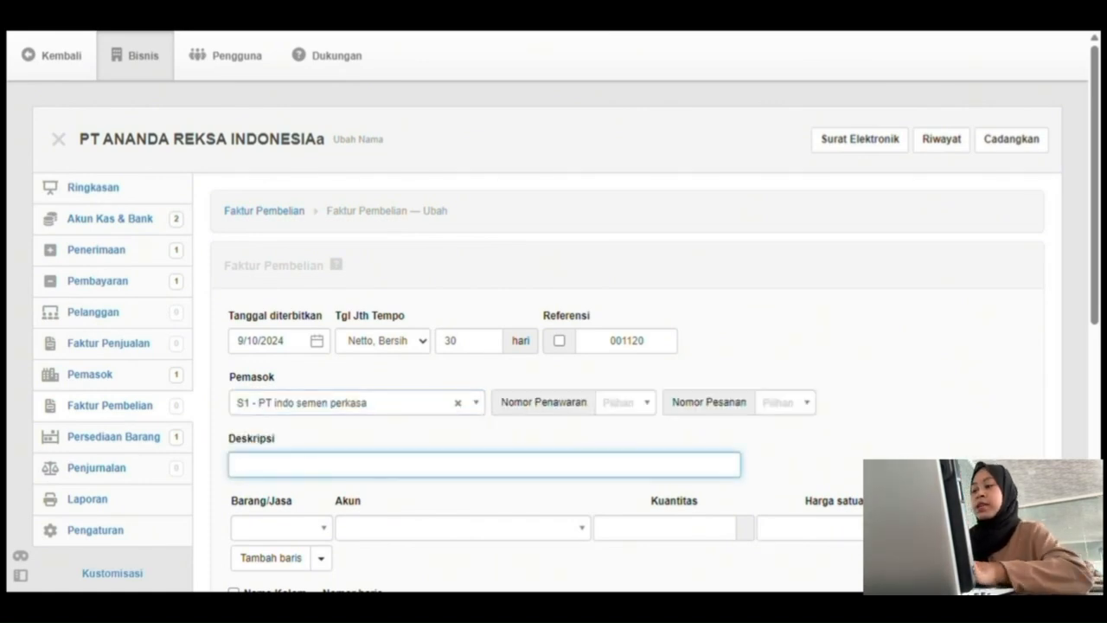
type("Pemb")
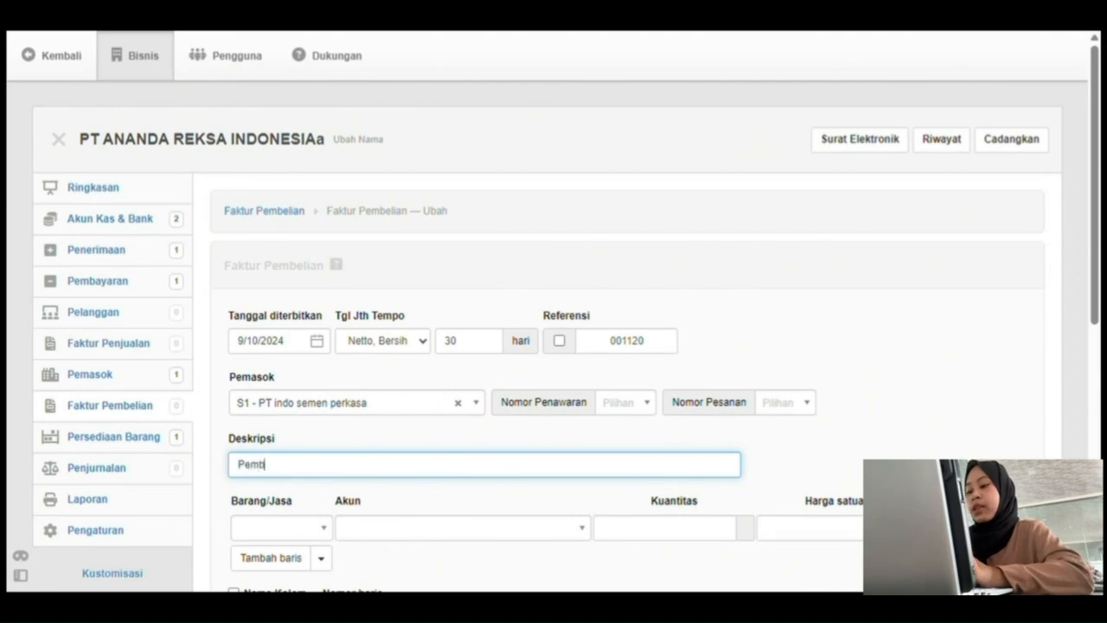
type("elian Sa")
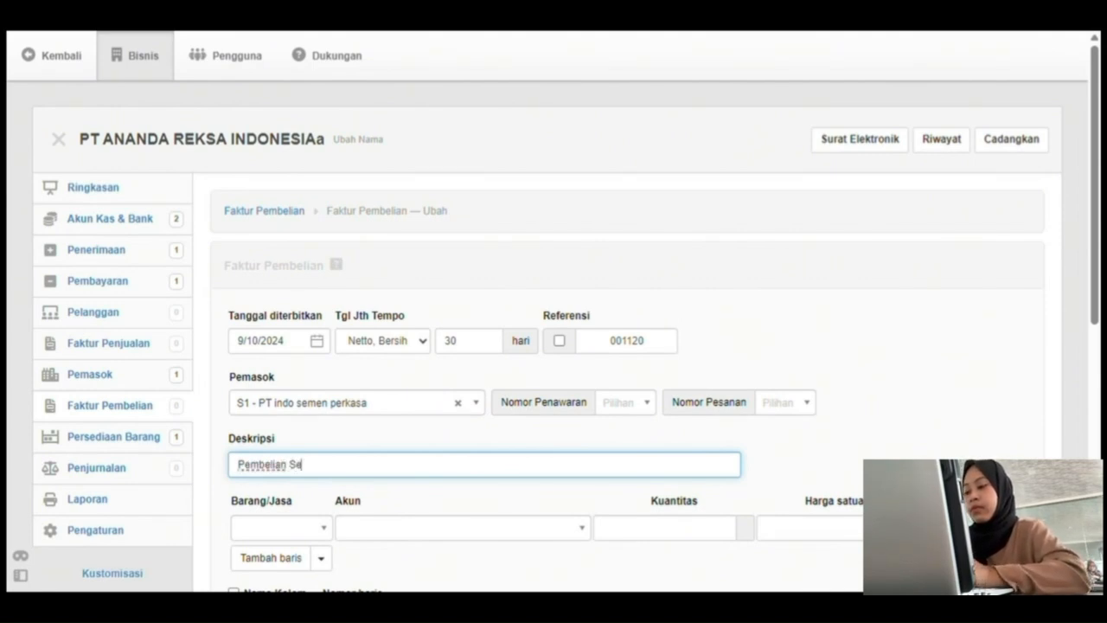
key("BackSpace")
type("emen")
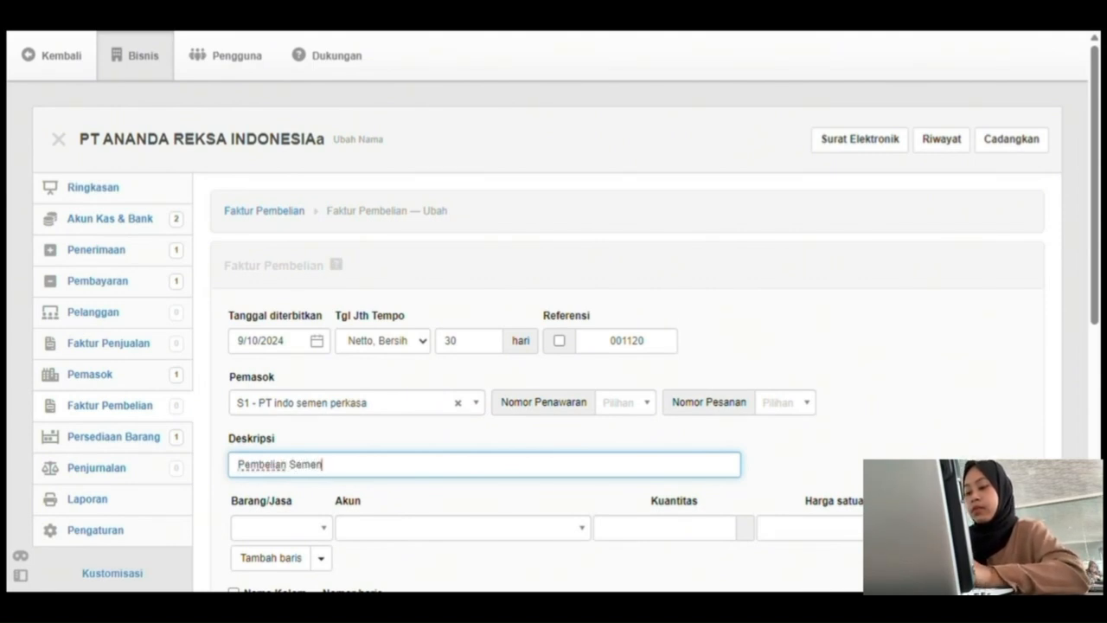
scroll(554, 346, "down", 2)
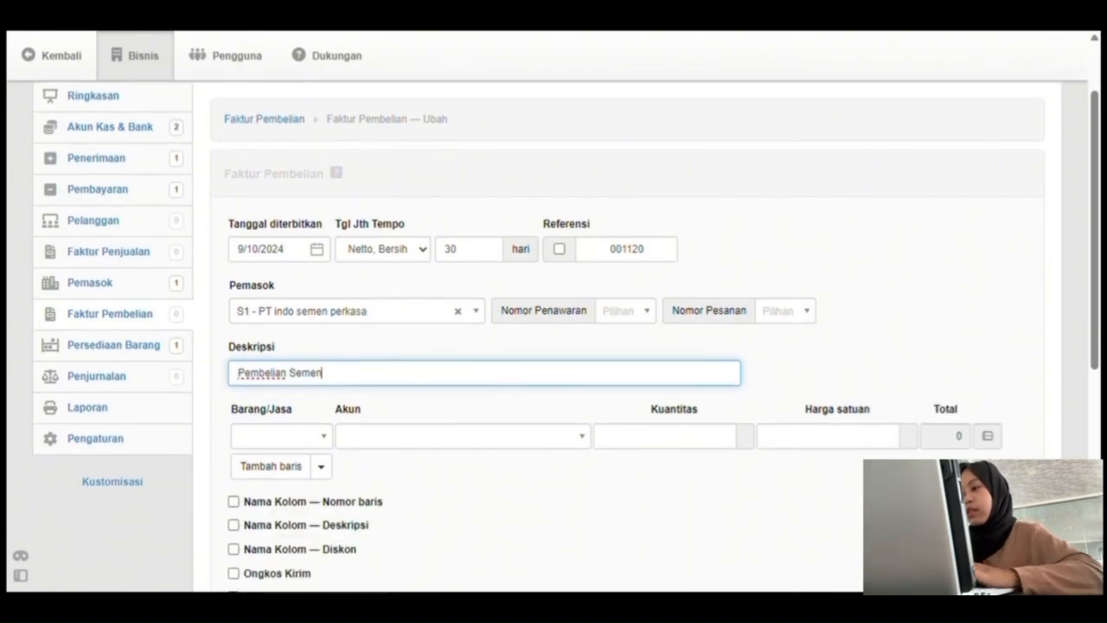
Add a line for B1 - Semen, 5000 at 100000 each, and save the invoice.
left_click(281, 437)
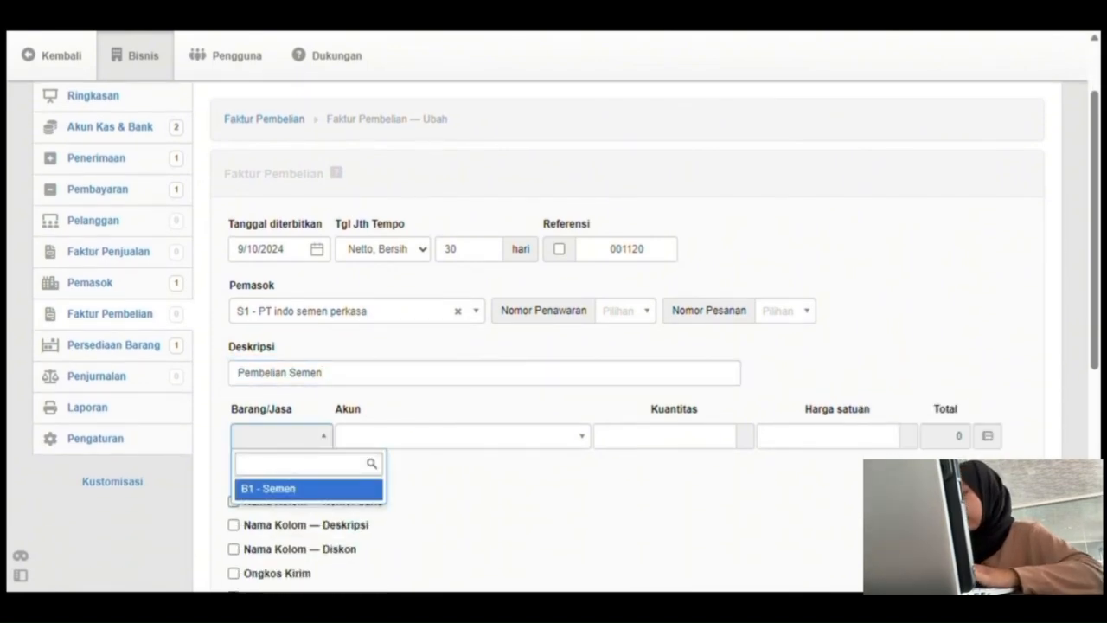
key("Return")
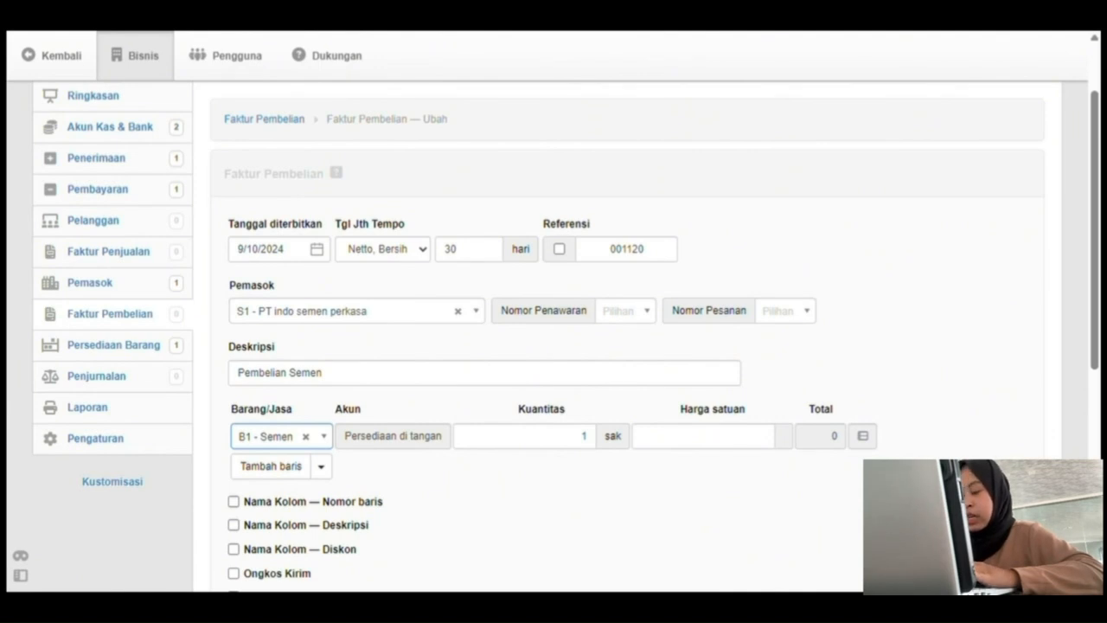
left_click(579, 436)
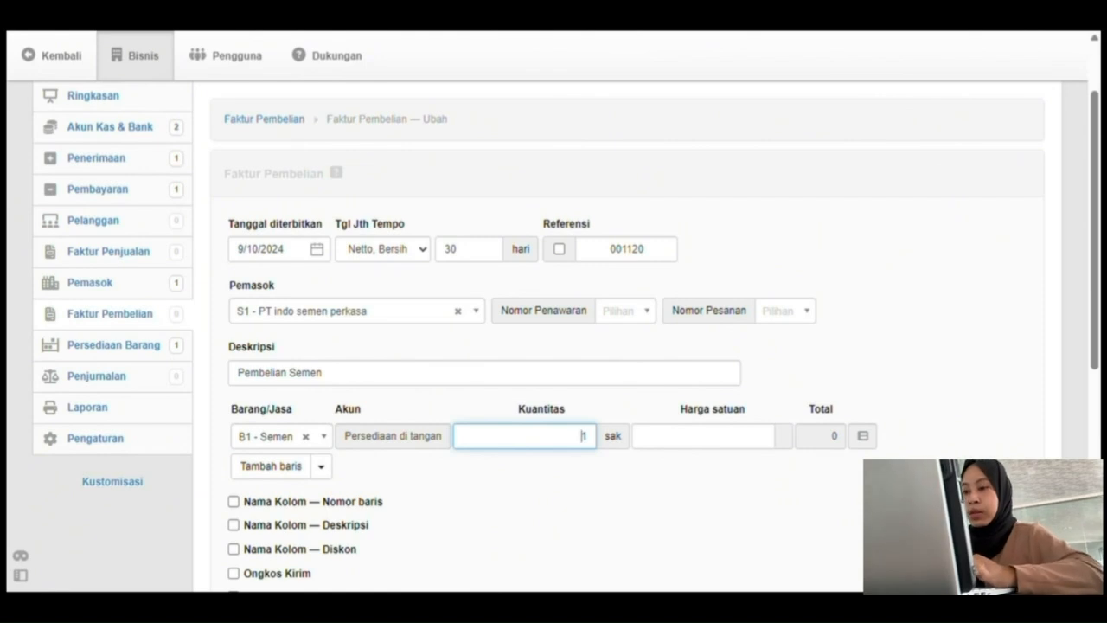
key("Delete")
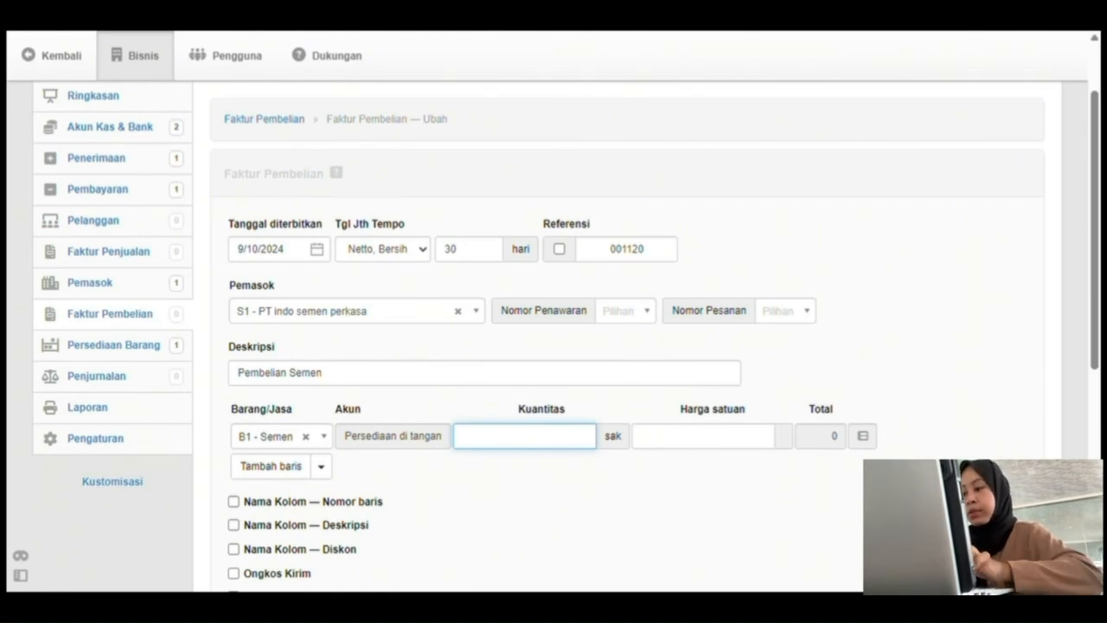
type("5000")
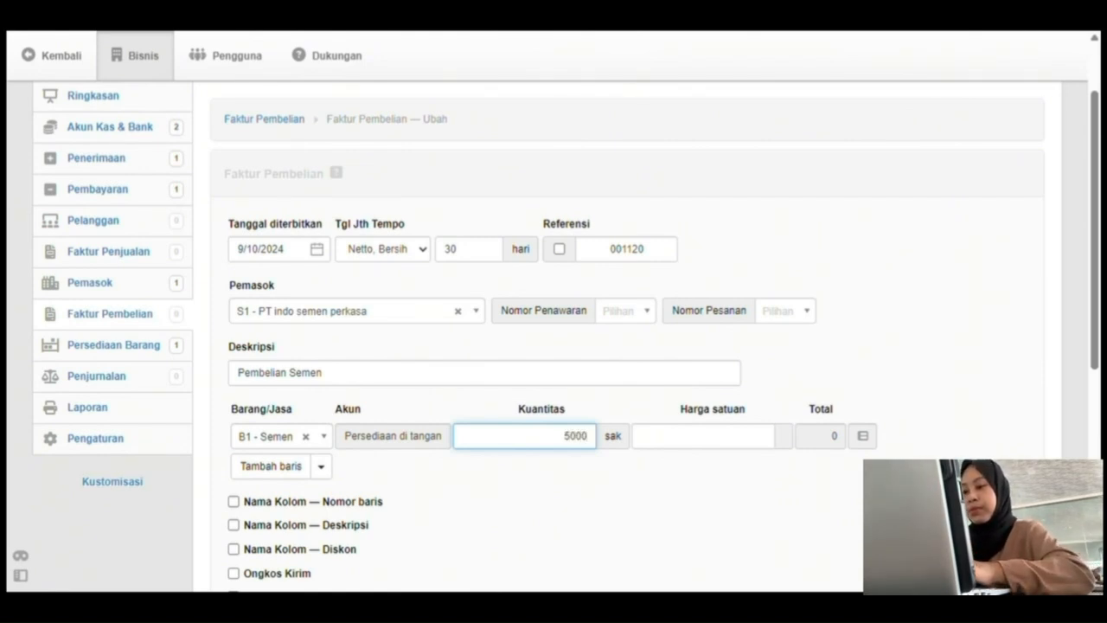
left_click(703, 436)
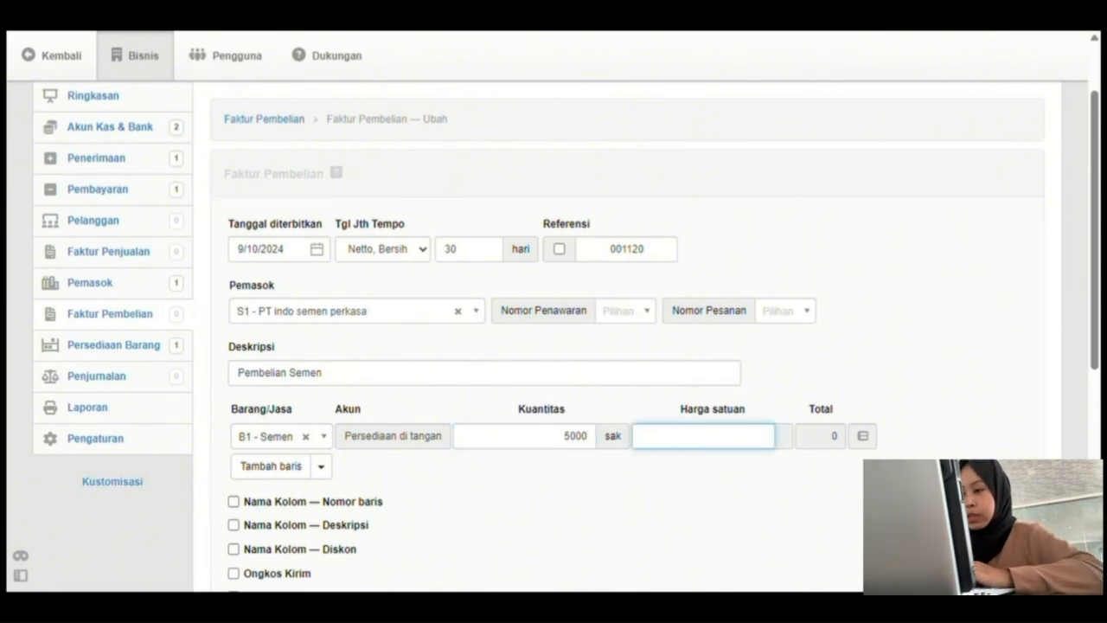
type("10")
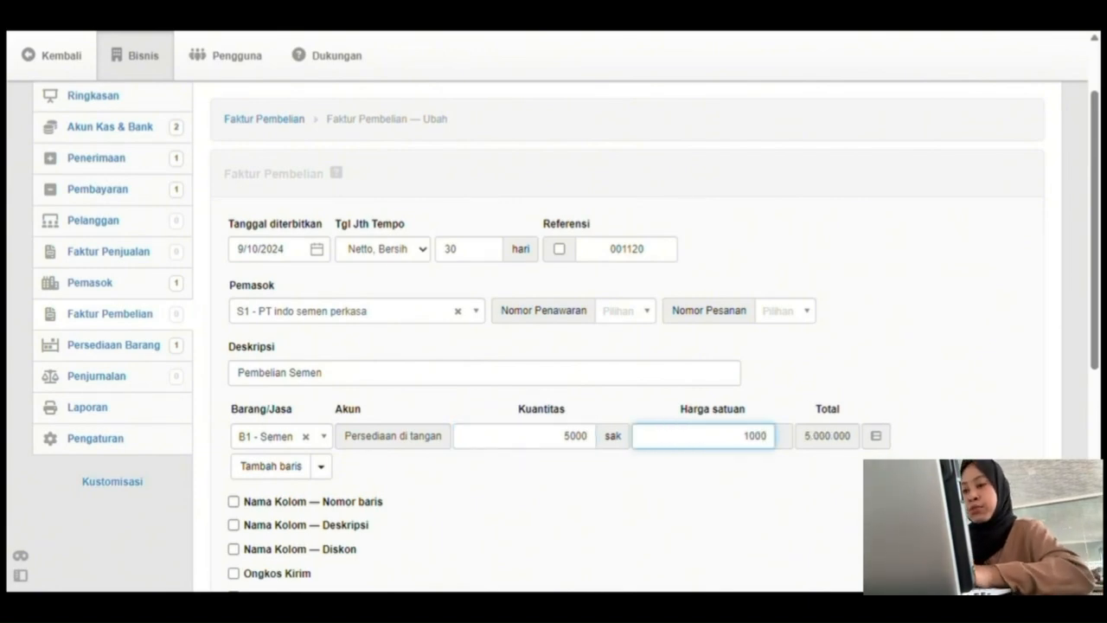
type("000")
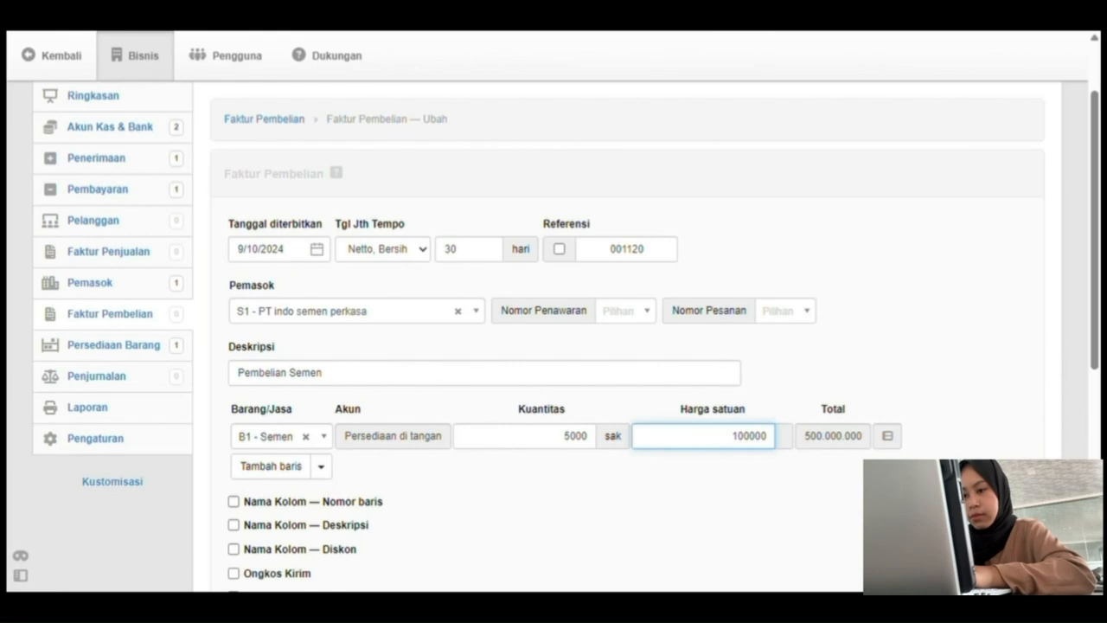
scroll(627, 346, "down", 3)
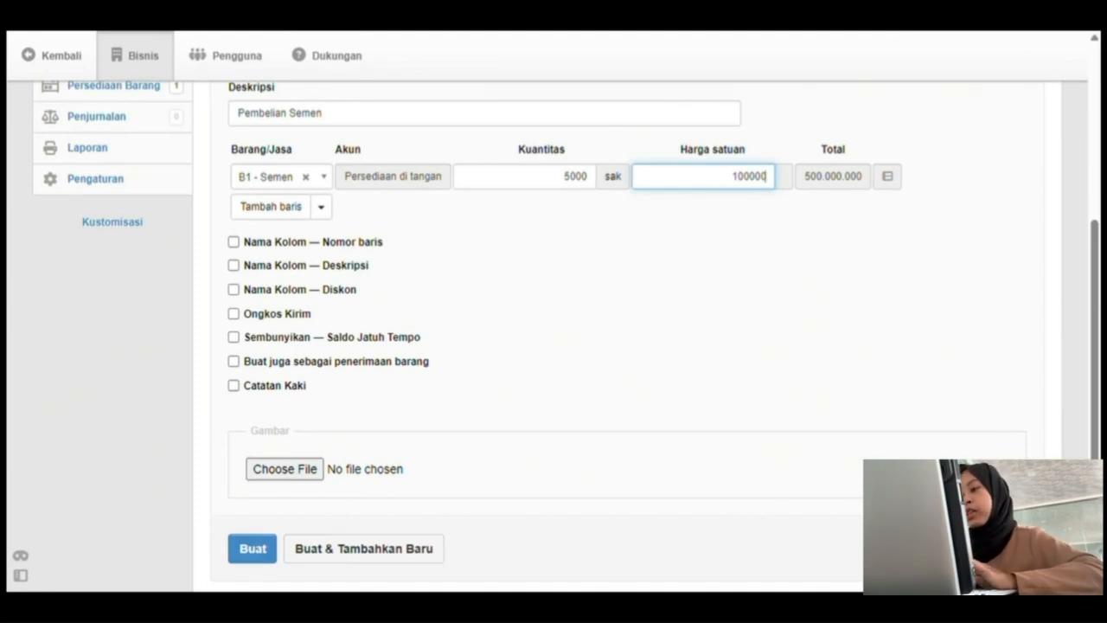
left_click(253, 548)
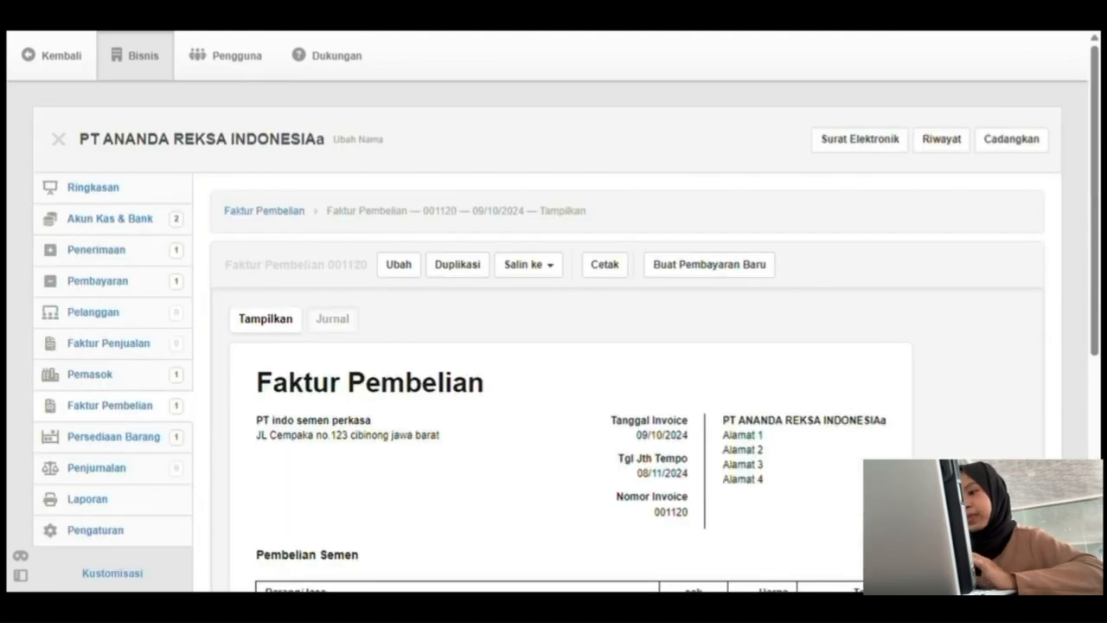
Scroll down and back up through the report page.
scroll(553, 346, "down", 5)
scroll(553, 346, "up", 1)
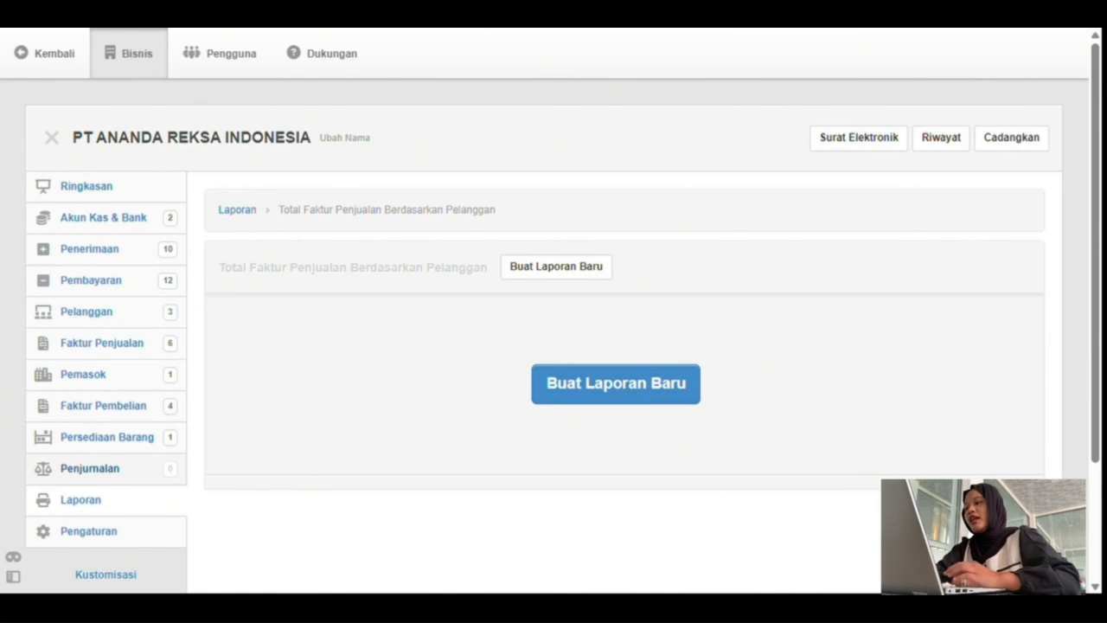
Create a new Penjurnalan entry and set its date to 26 January 2013.
left_click(90, 468)
left_click(370, 215)
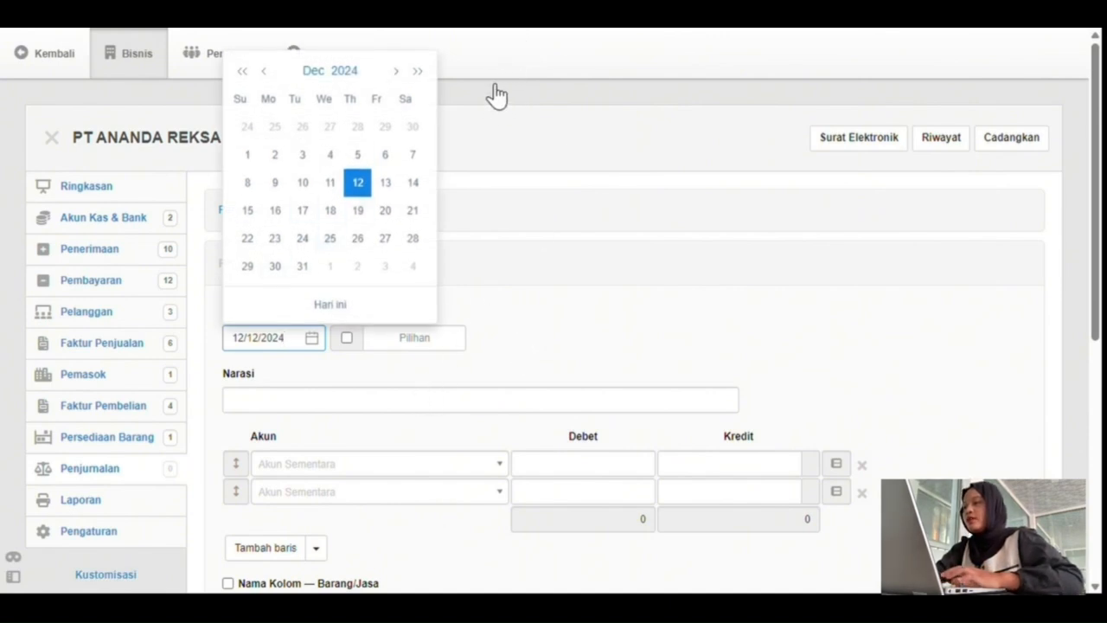
left_click(313, 71)
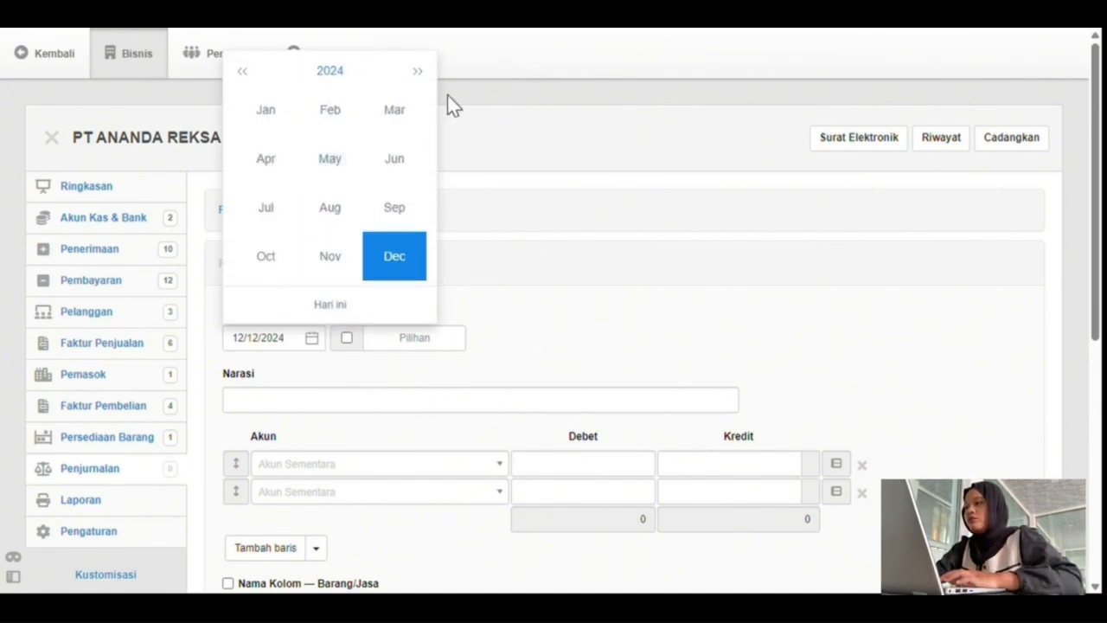
left_click(242, 71)
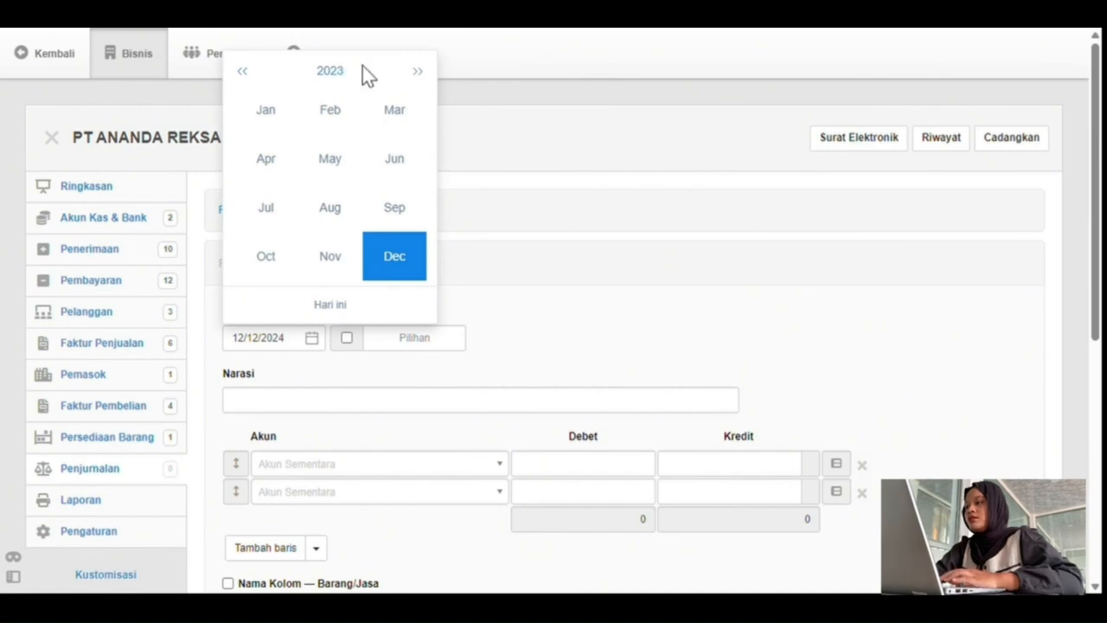
left_click(242, 71)
left_click(242, 71)
left_click(242, 71)
left_click(242, 71)
left_click(242, 71)
left_click(242, 71)
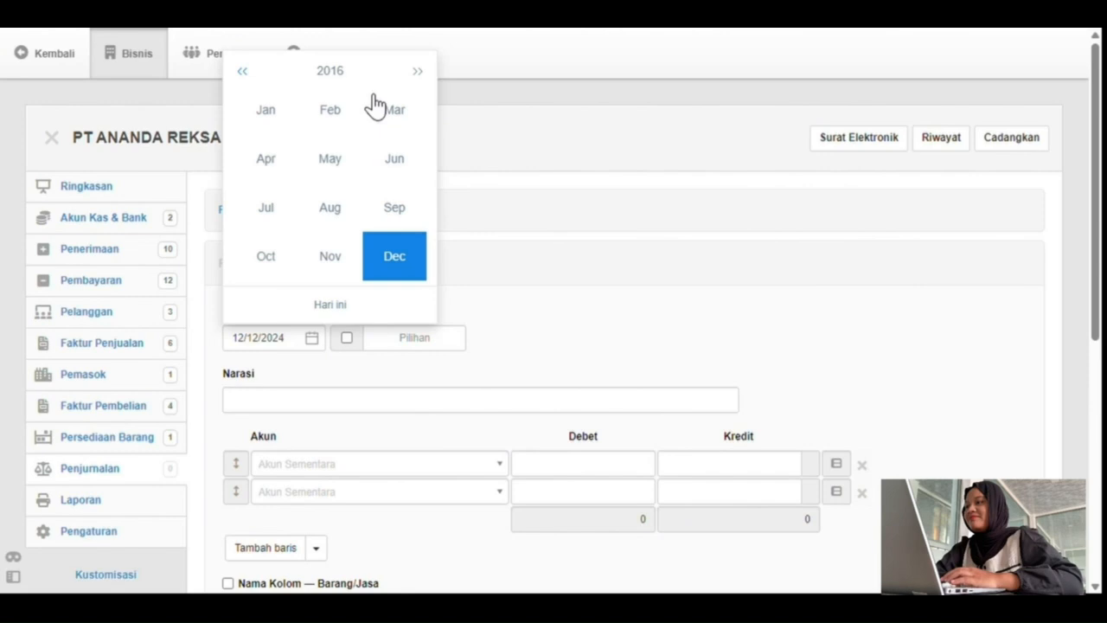
left_click(243, 71)
left_click(242, 71)
left_click(243, 71)
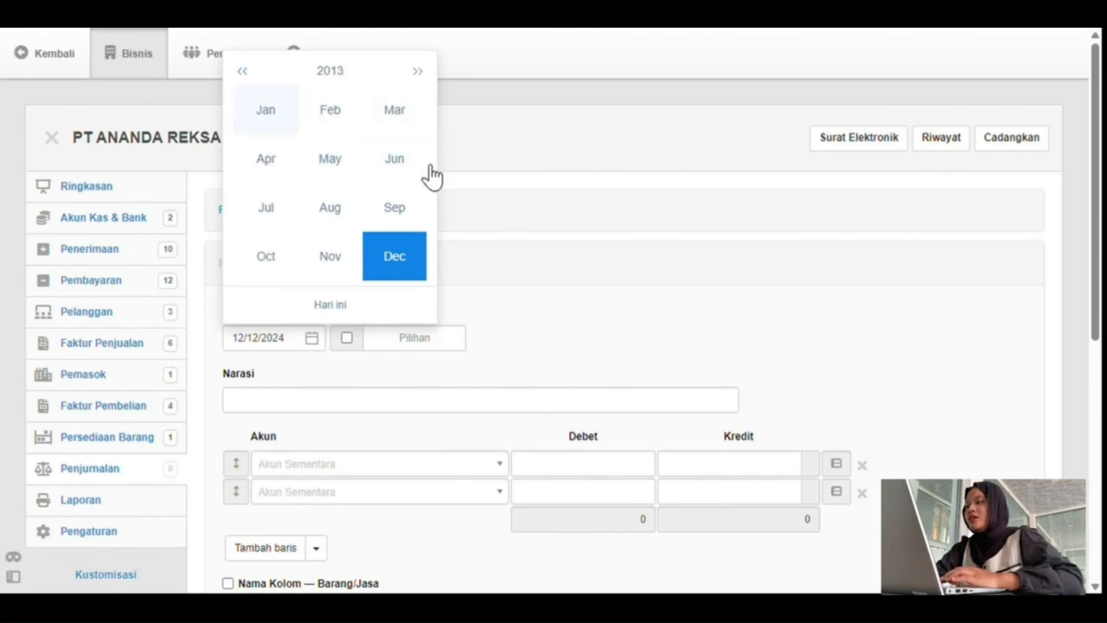
left_click(266, 110)
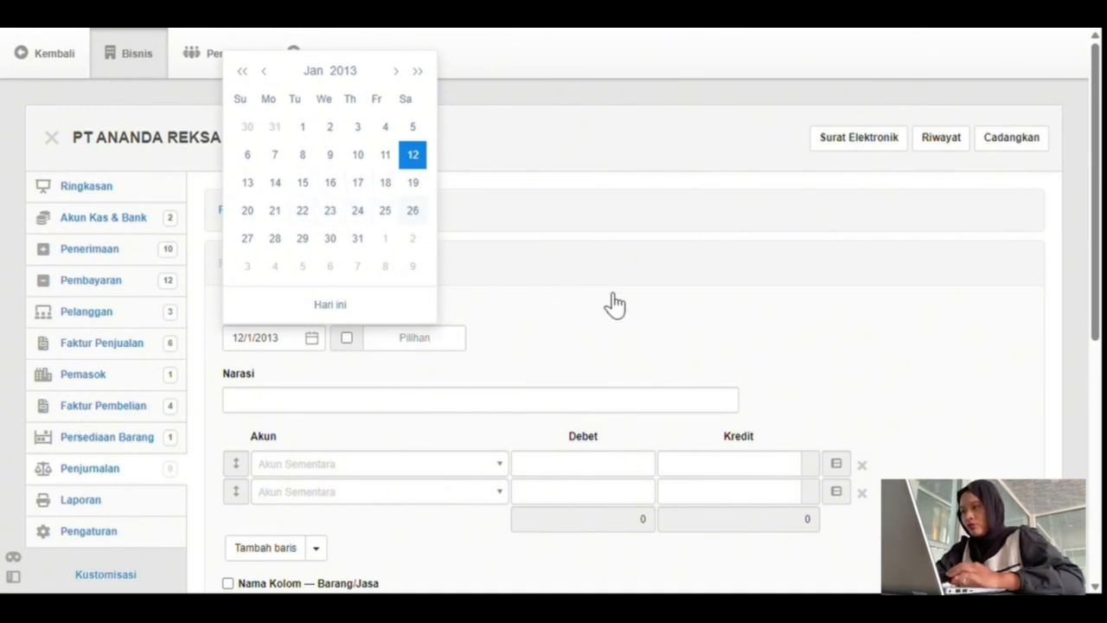
left_click(412, 210)
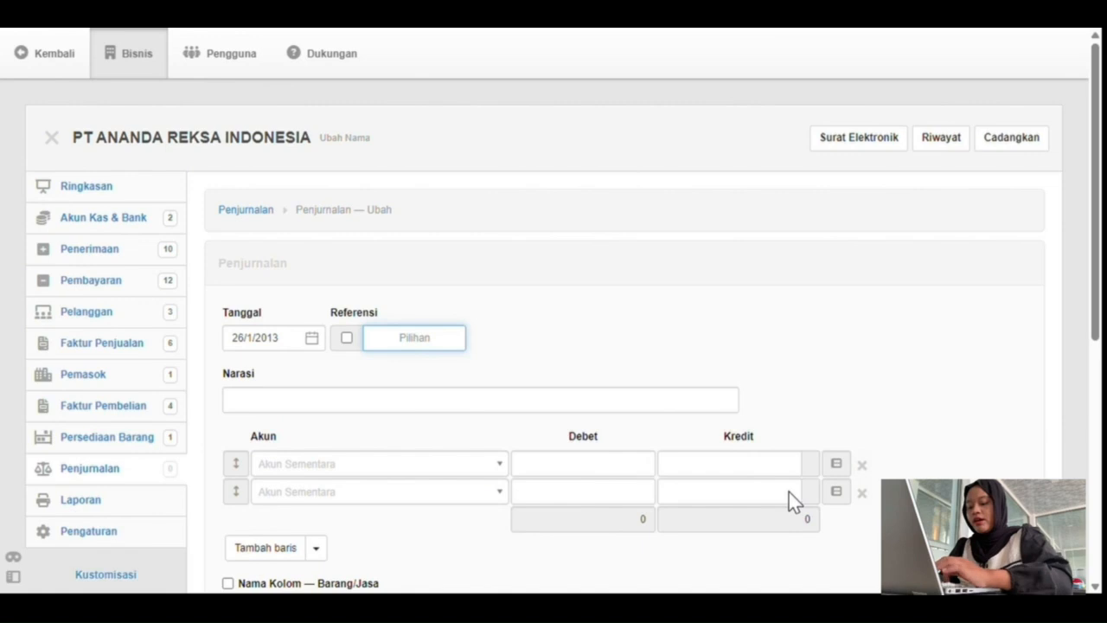
Enter reference BM 008 and narration 'PEMBAYARAN KREDIT PADA UD jaya makmur'.
type("BM")
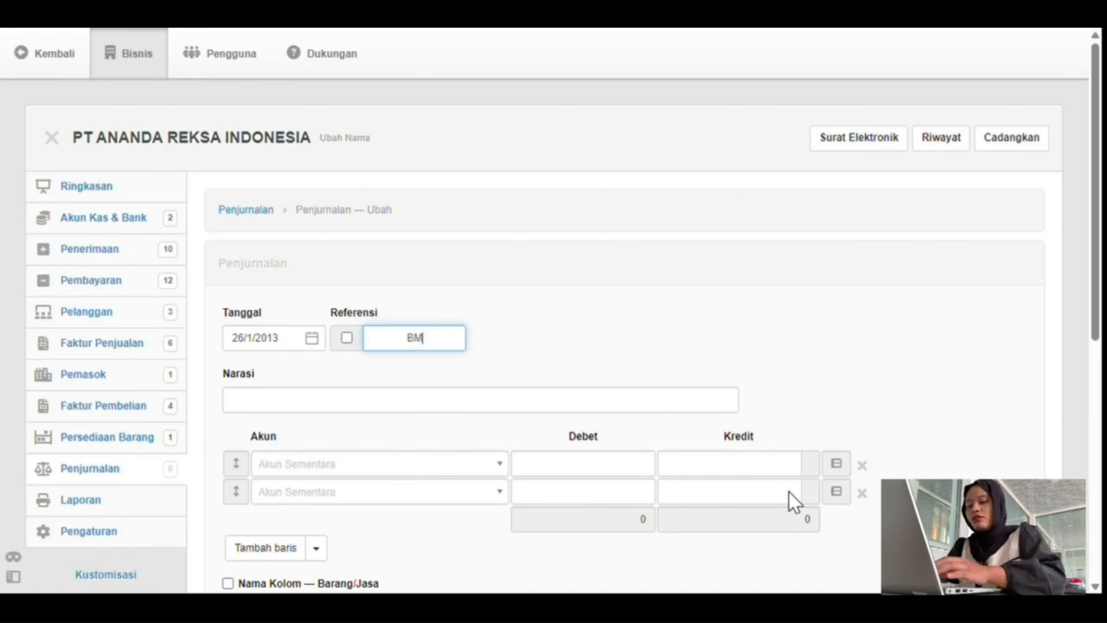
type(" 008")
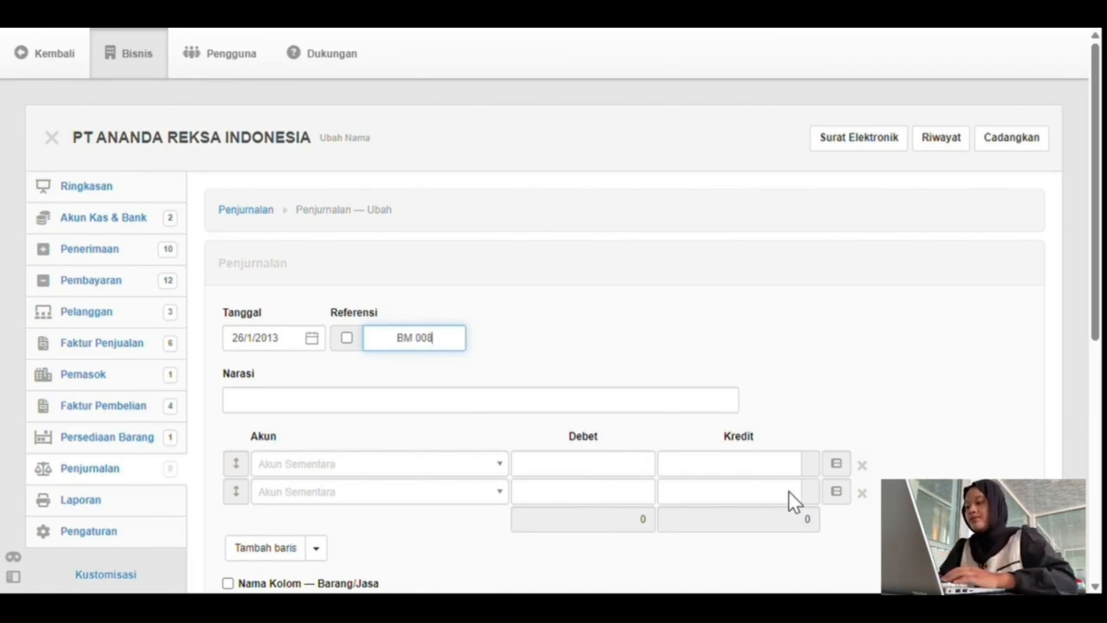
key("Tab")
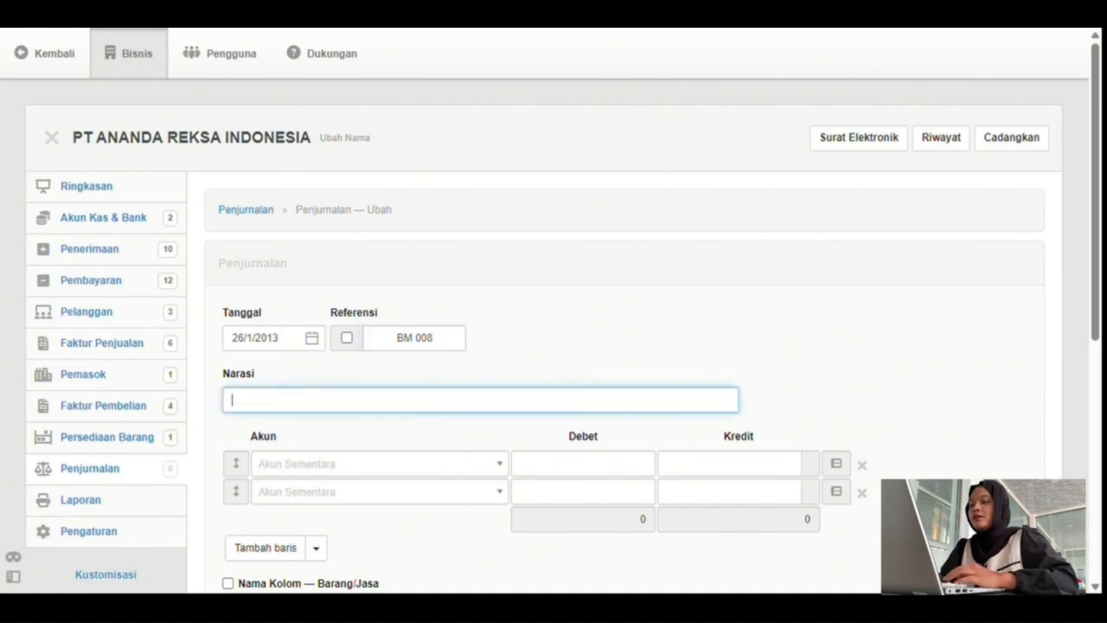
scroll(867, 430, "down", 3)
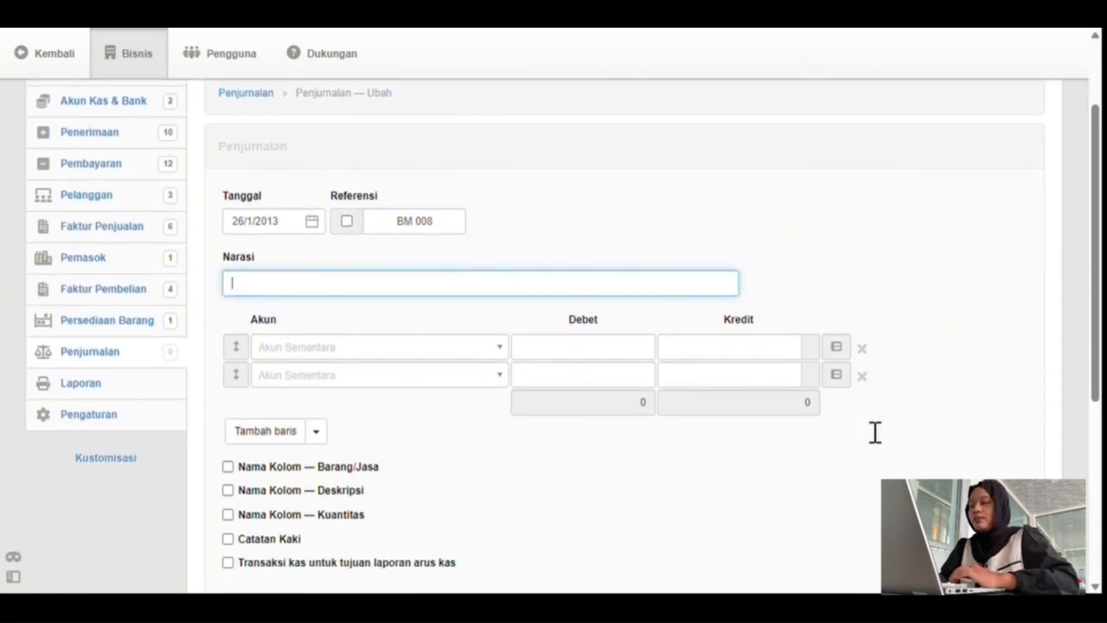
scroll(876, 432, "up", 1)
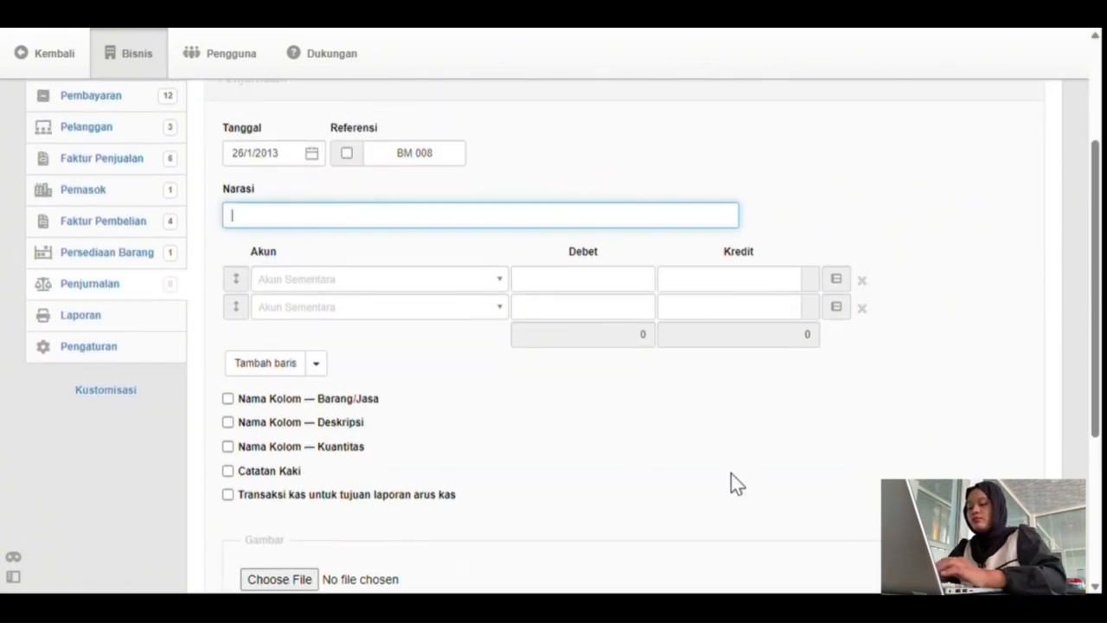
type("PE")
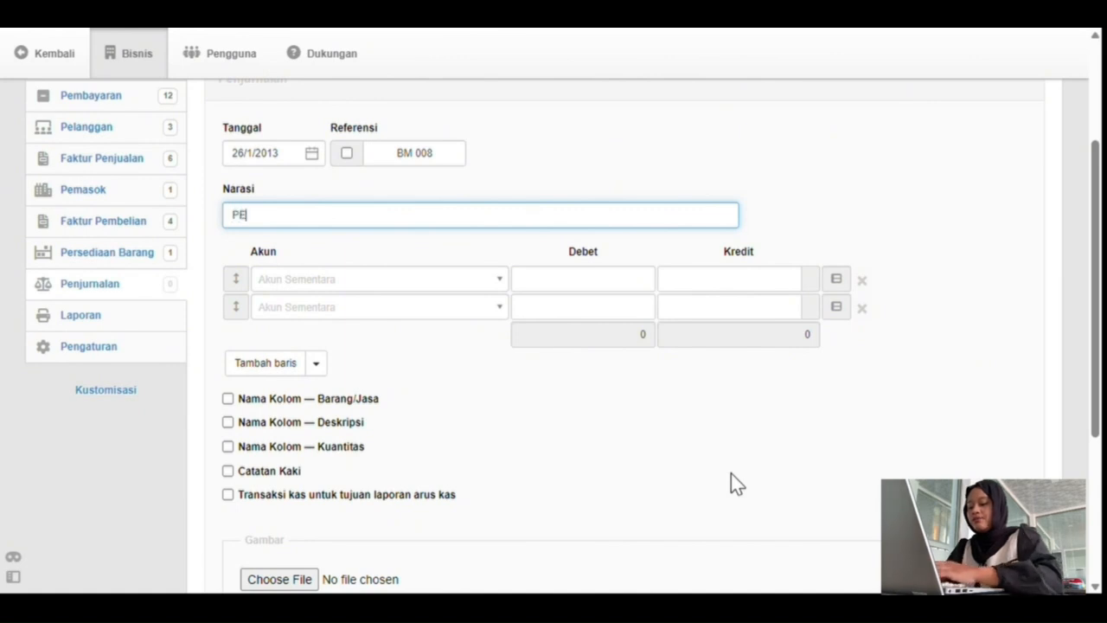
type("MBAYARAN ")
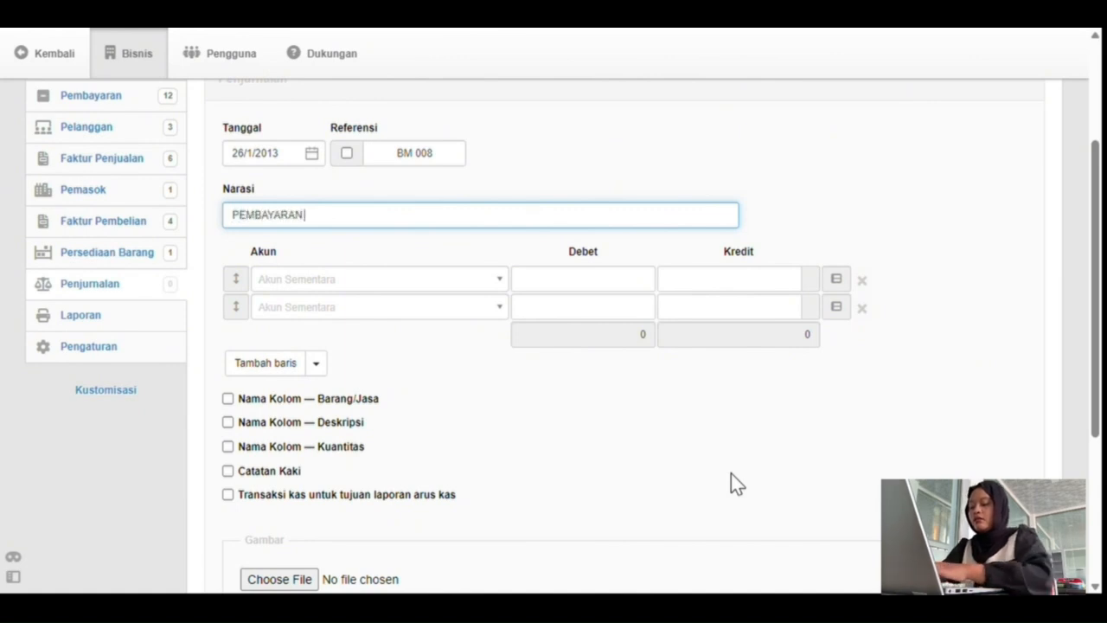
type("KREDIT")
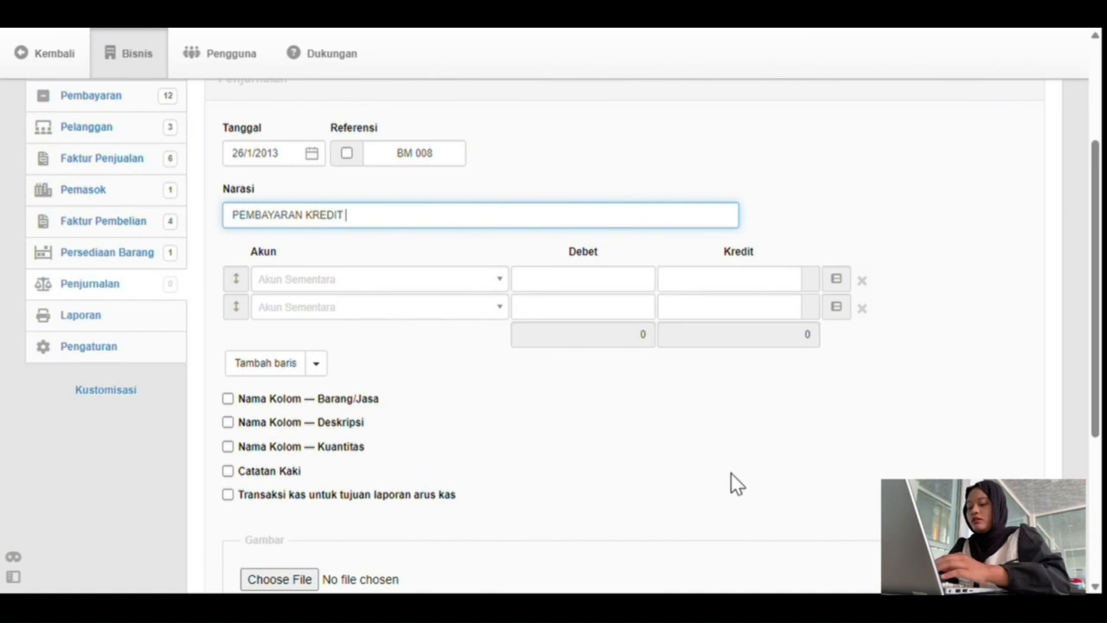
type(" PADA")
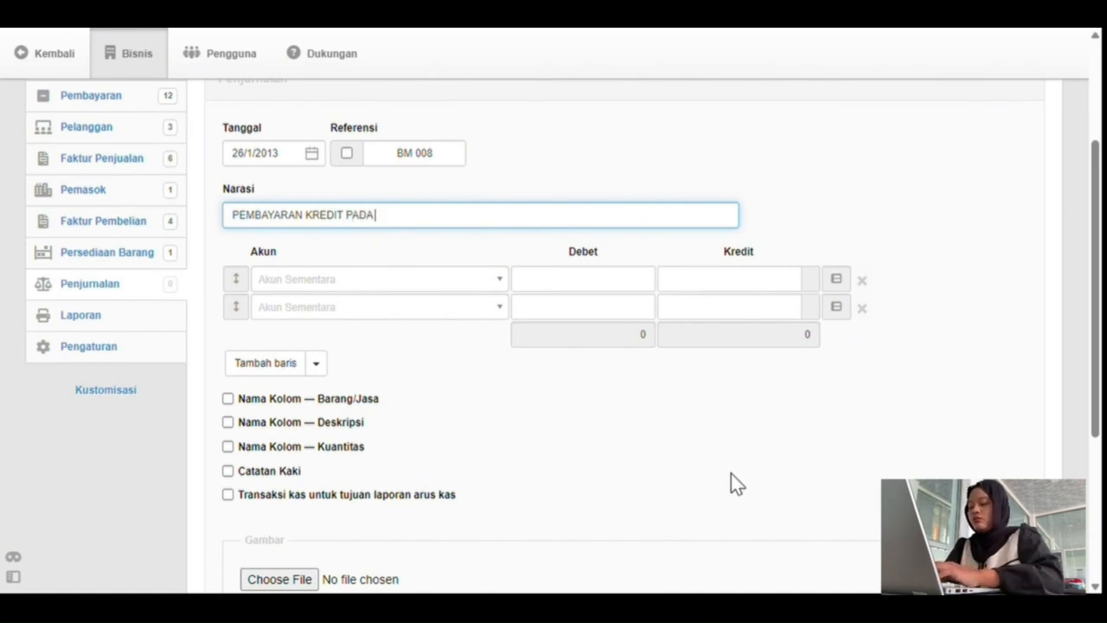
type(" U")
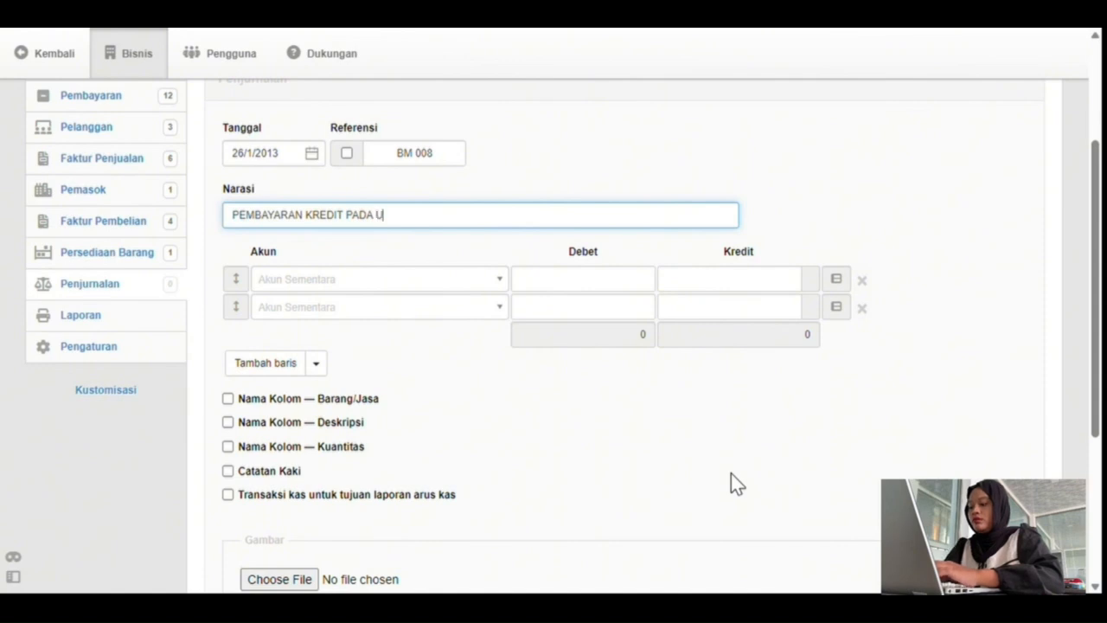
type("D ")
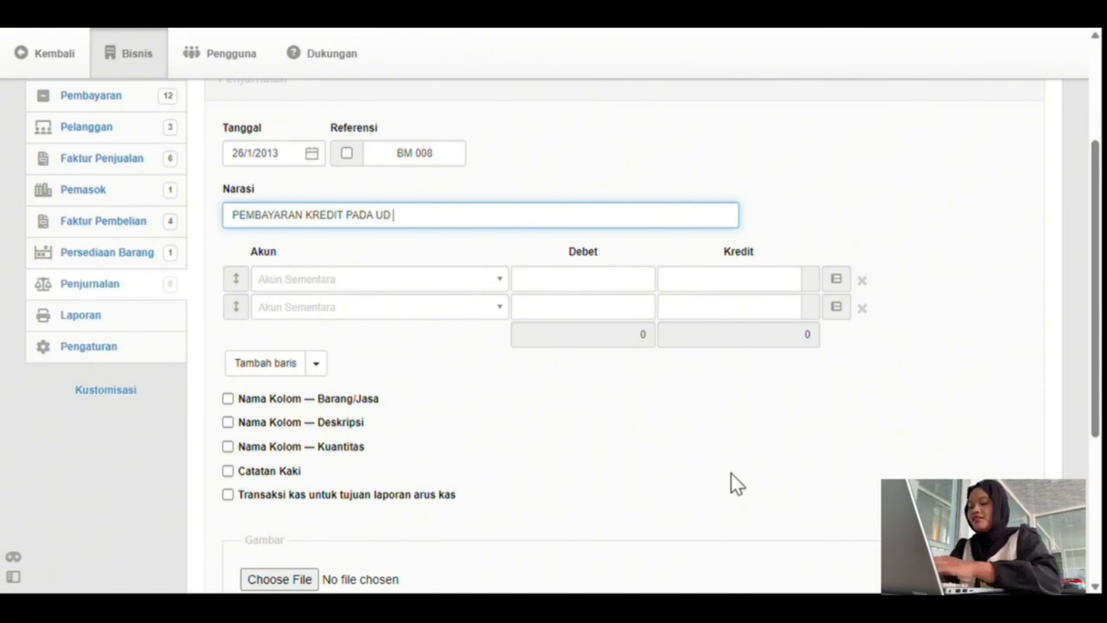
type("jaya mak")
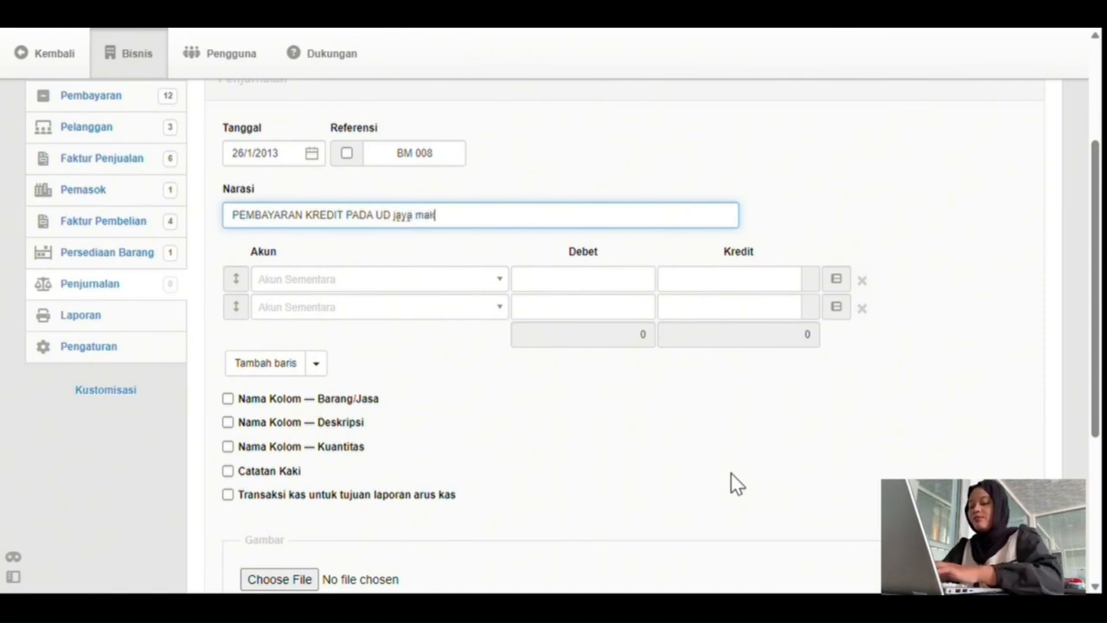
type("mur")
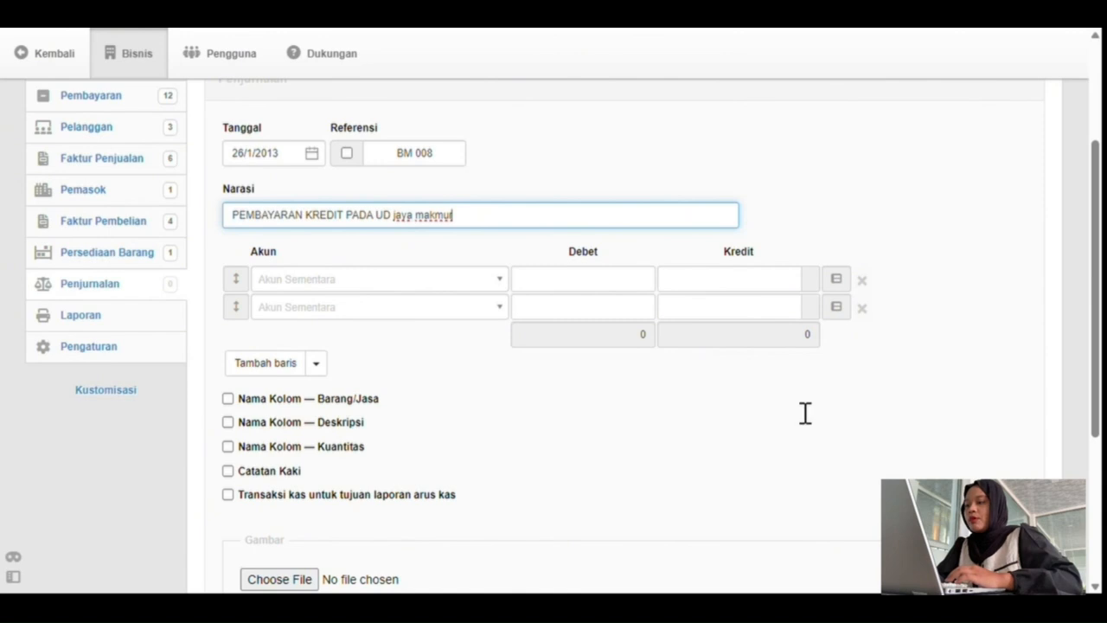
key("Tab")
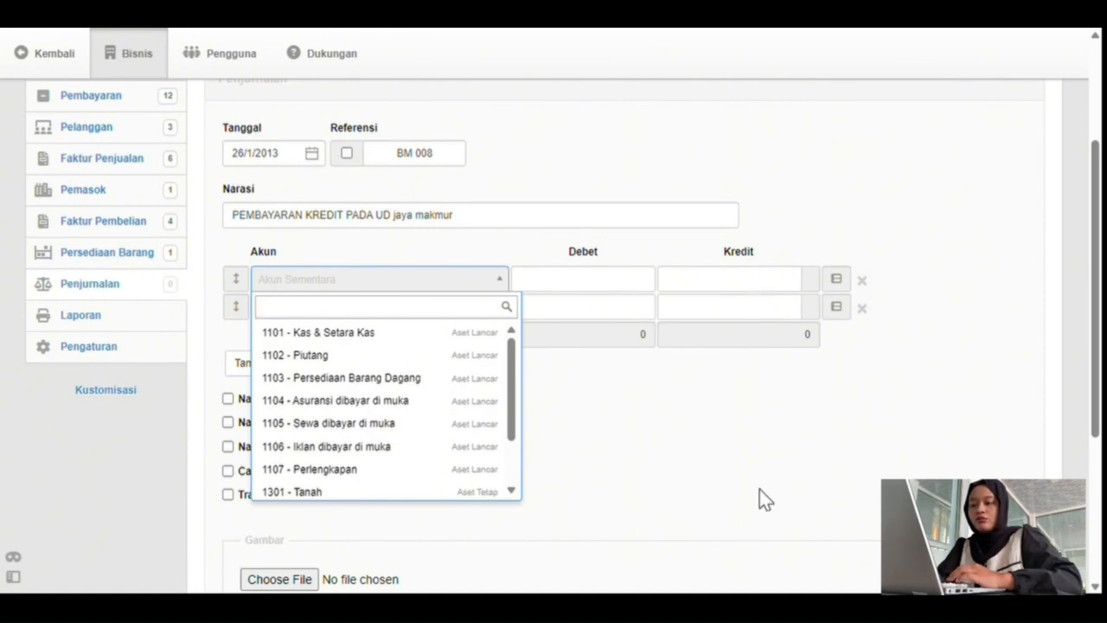
Debit 1107 - Perlengkapan with 12500000 on the first line.
key("Down")
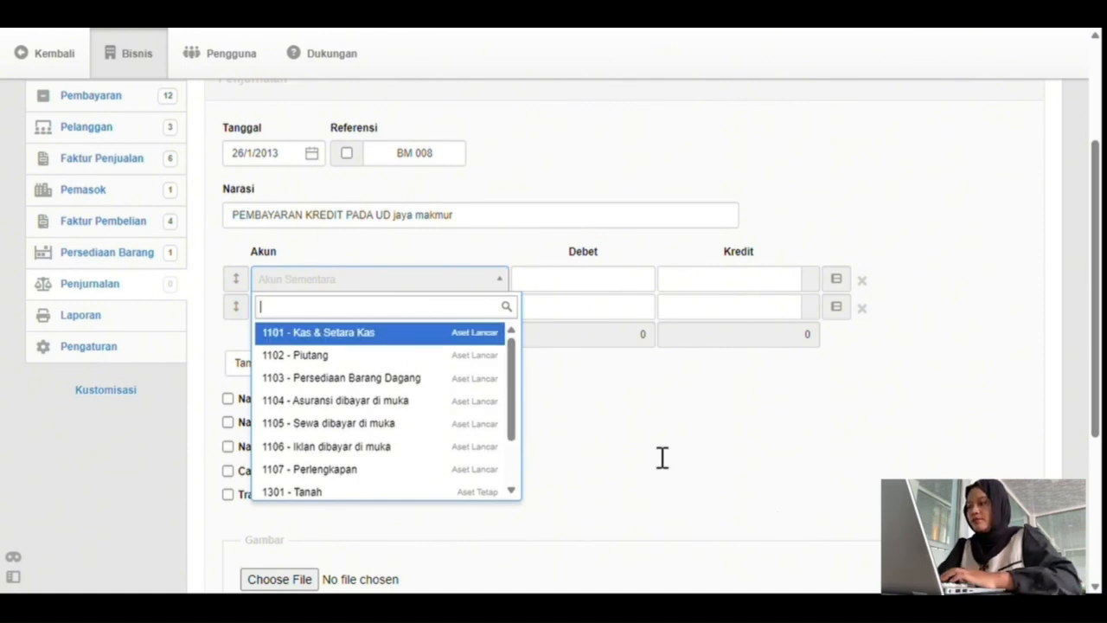
type("perle")
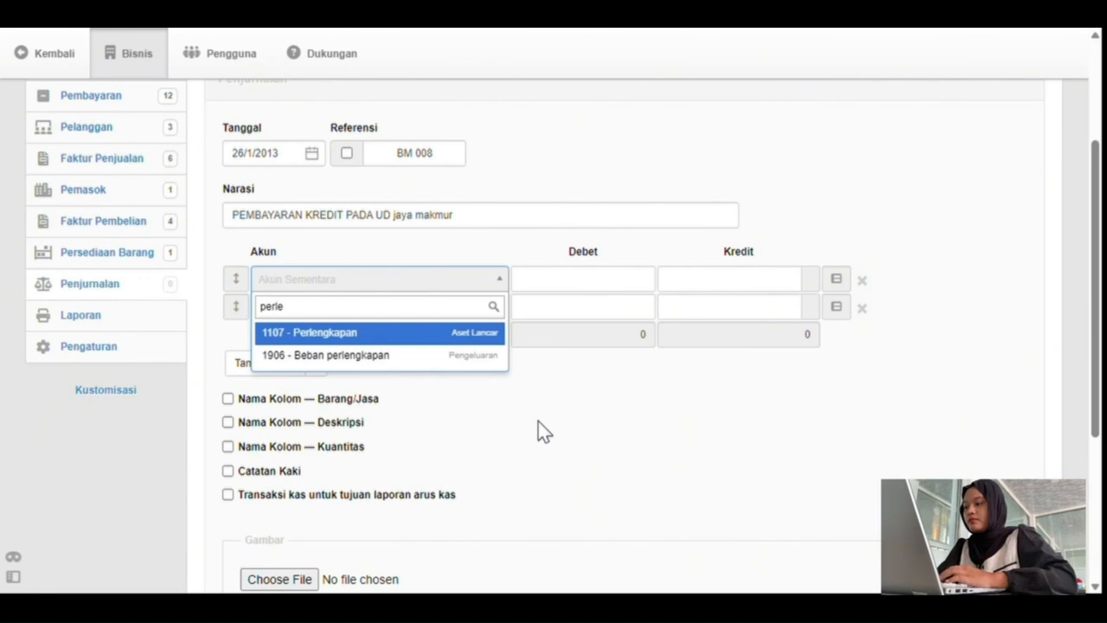
key("Down")
key("Up")
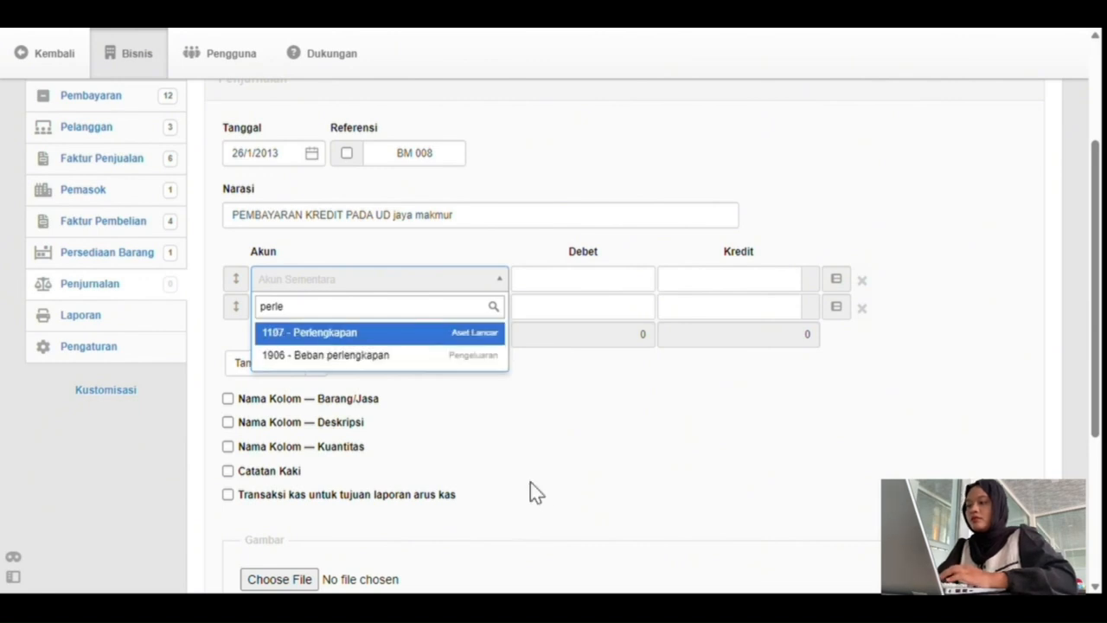
key("Return")
key("Tab")
type("1")
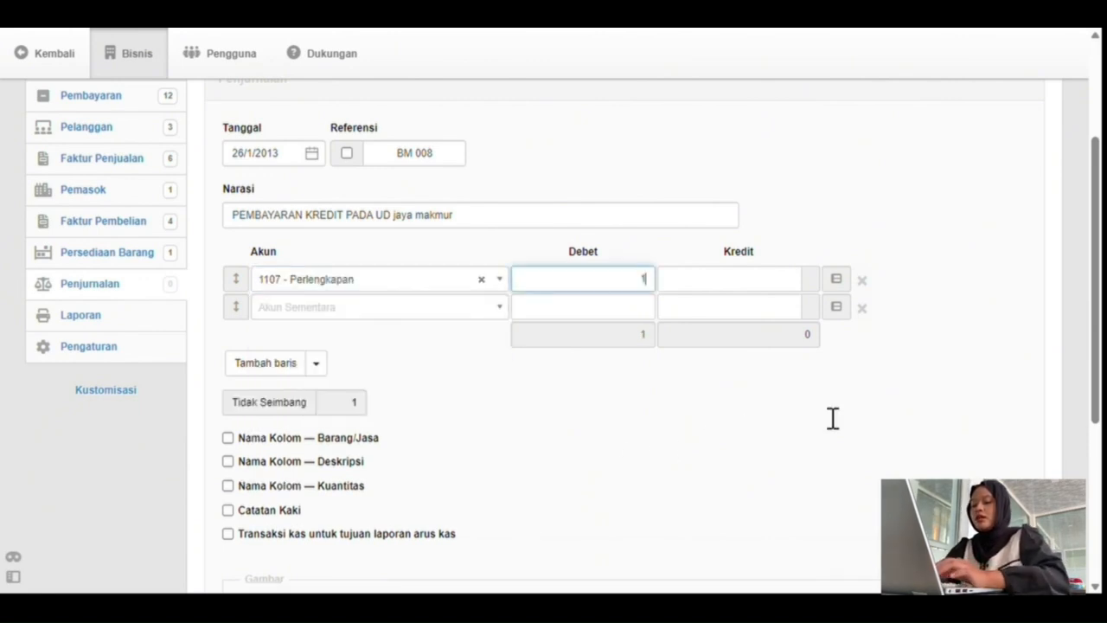
type("2500000")
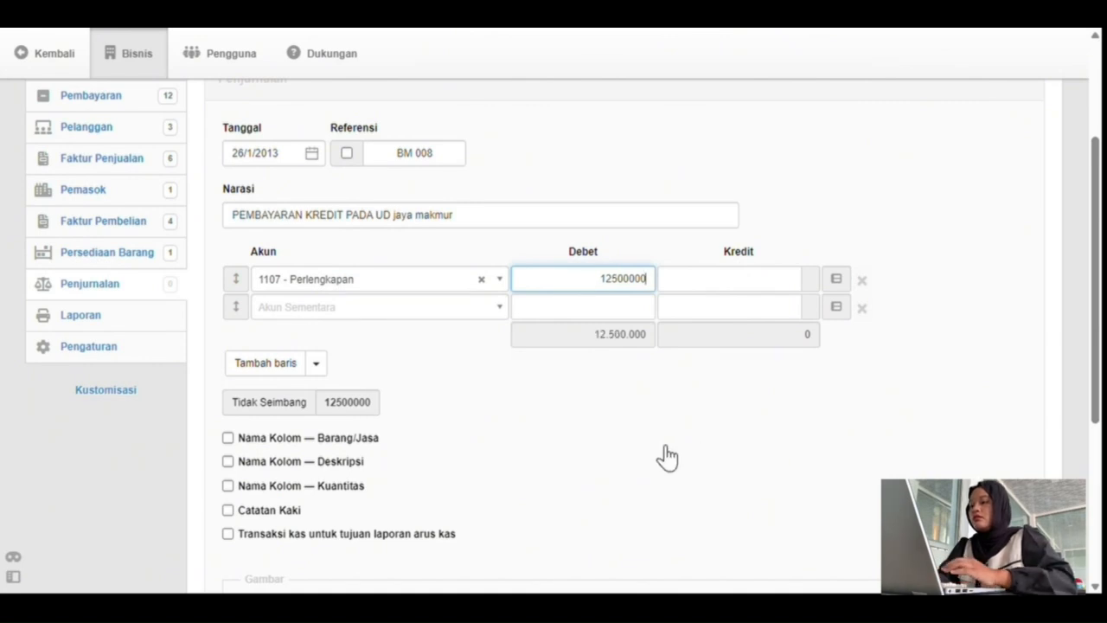
Credit 1501 - Utang usaha with 12500000 on the second line.
left_click(411, 307)
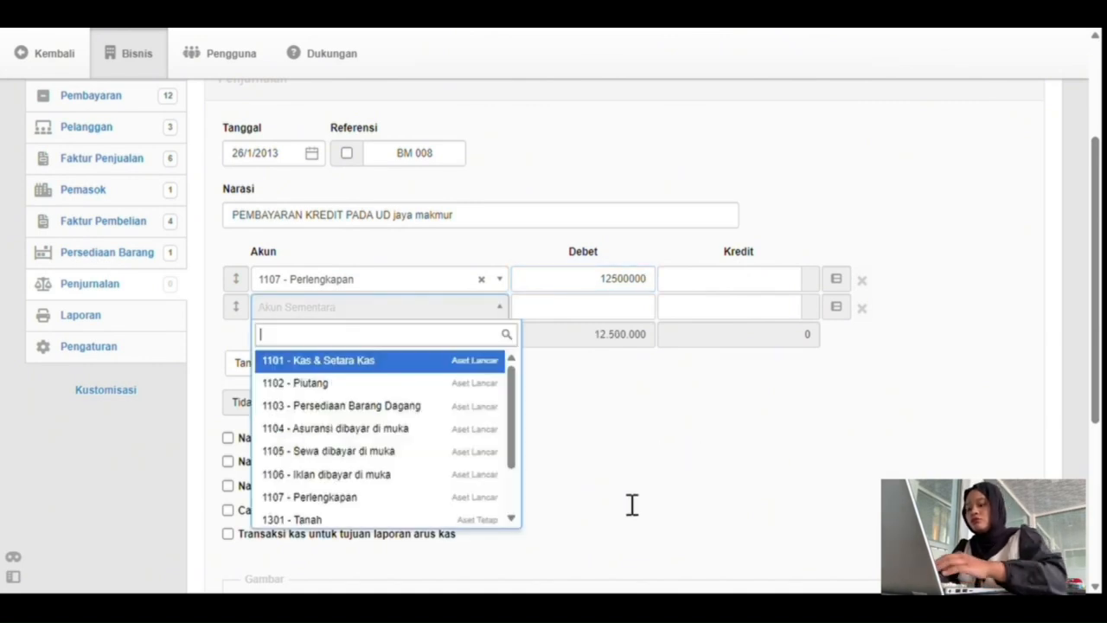
type("utang")
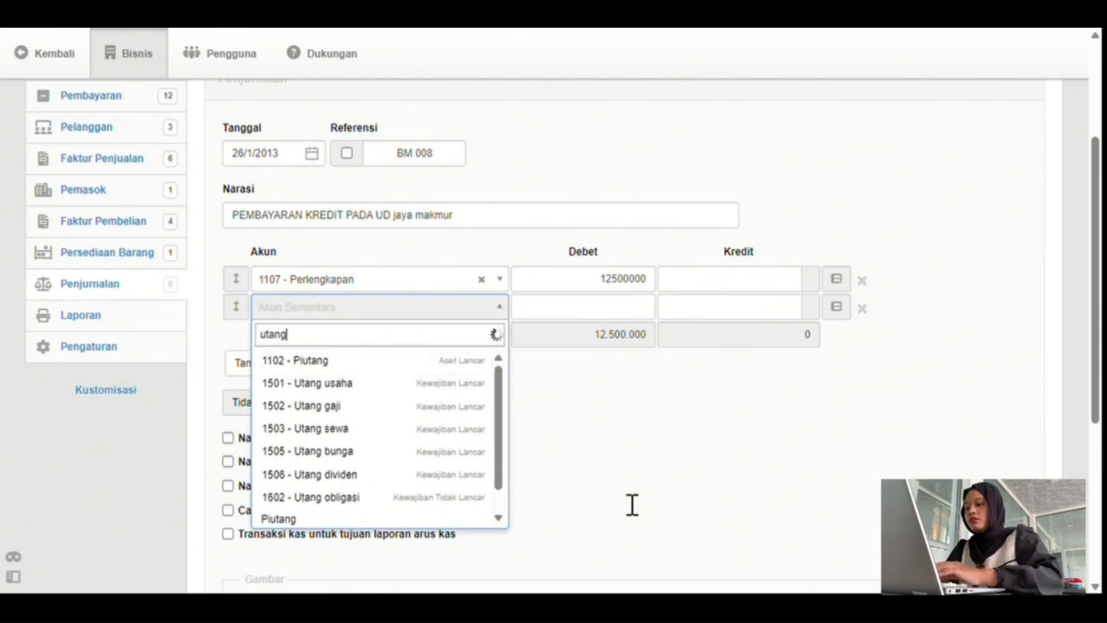
key("Down")
key("Up")
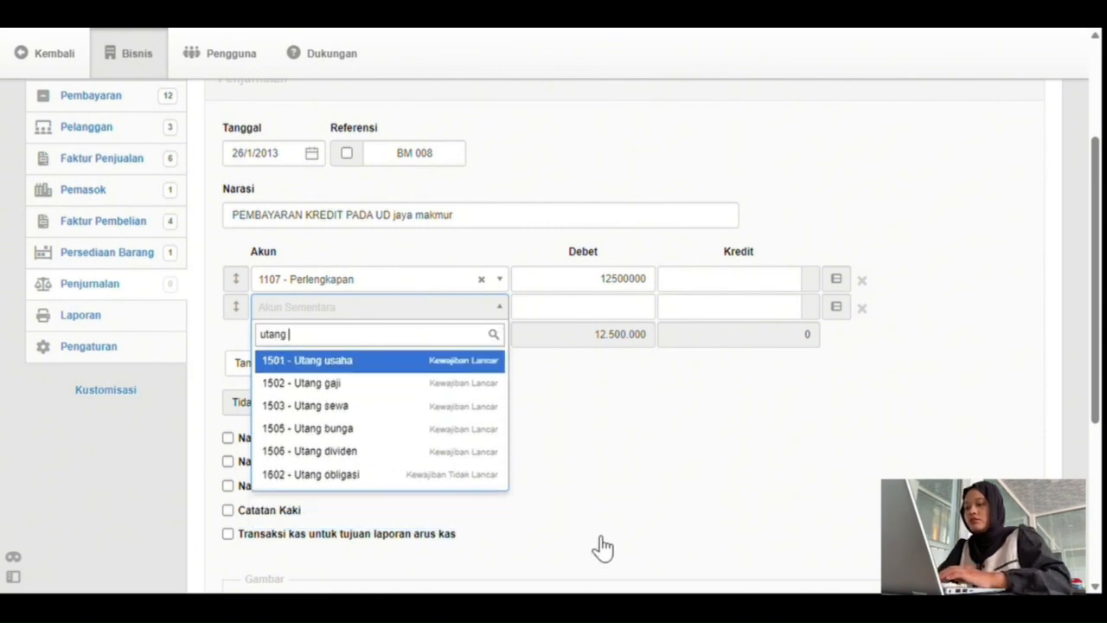
key("Return")
key("Tab")
key("Tab")
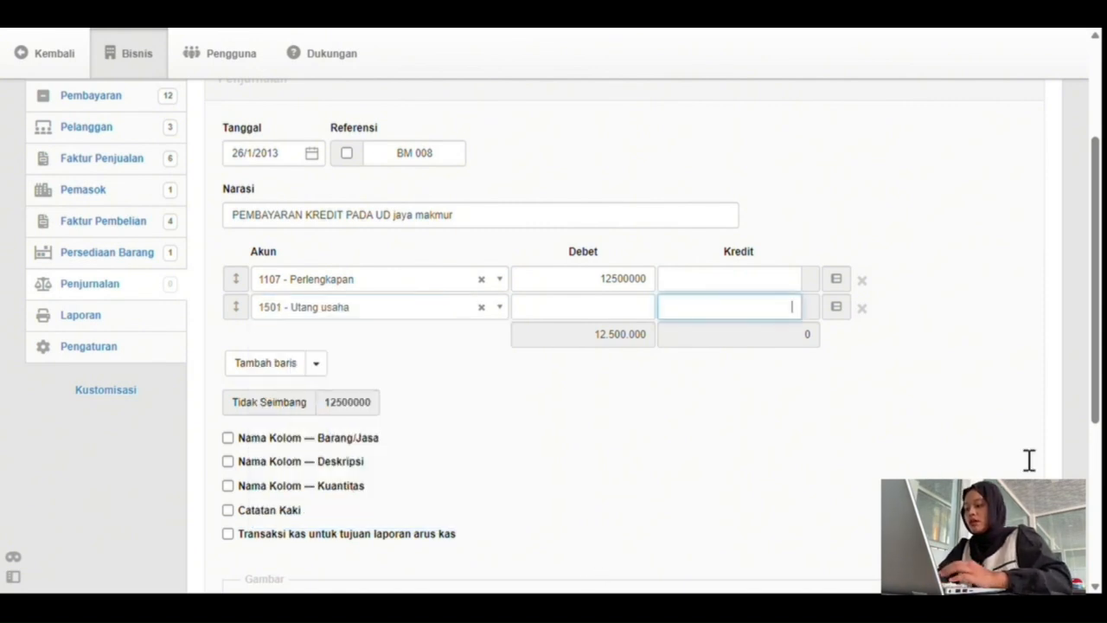
type("12500000")
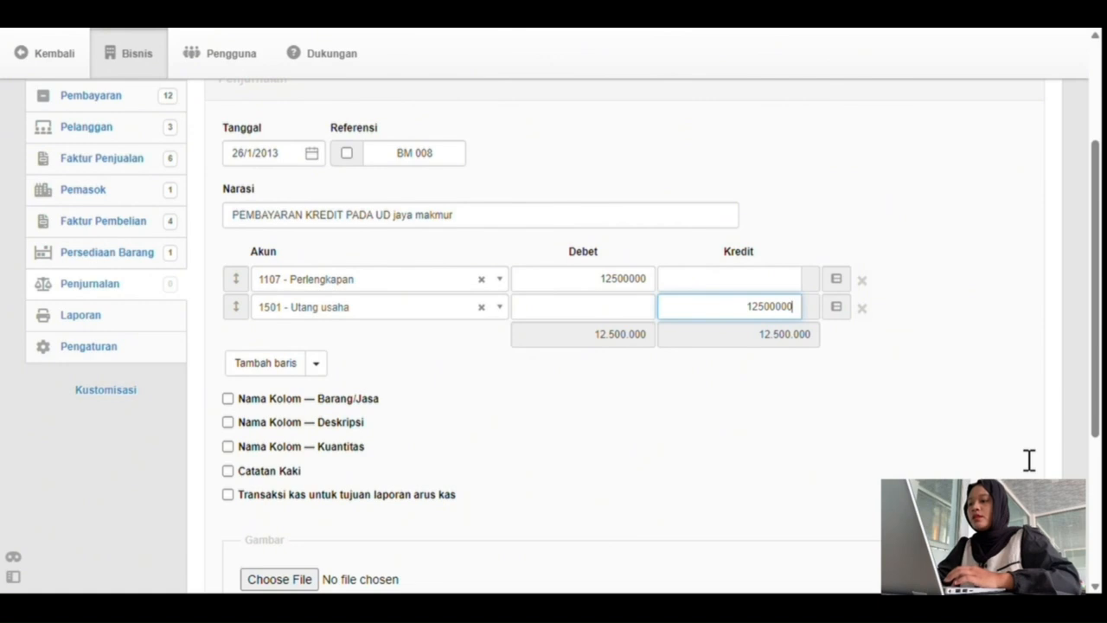
Save journal entry BM 008.
scroll(372, 584, "down", 5)
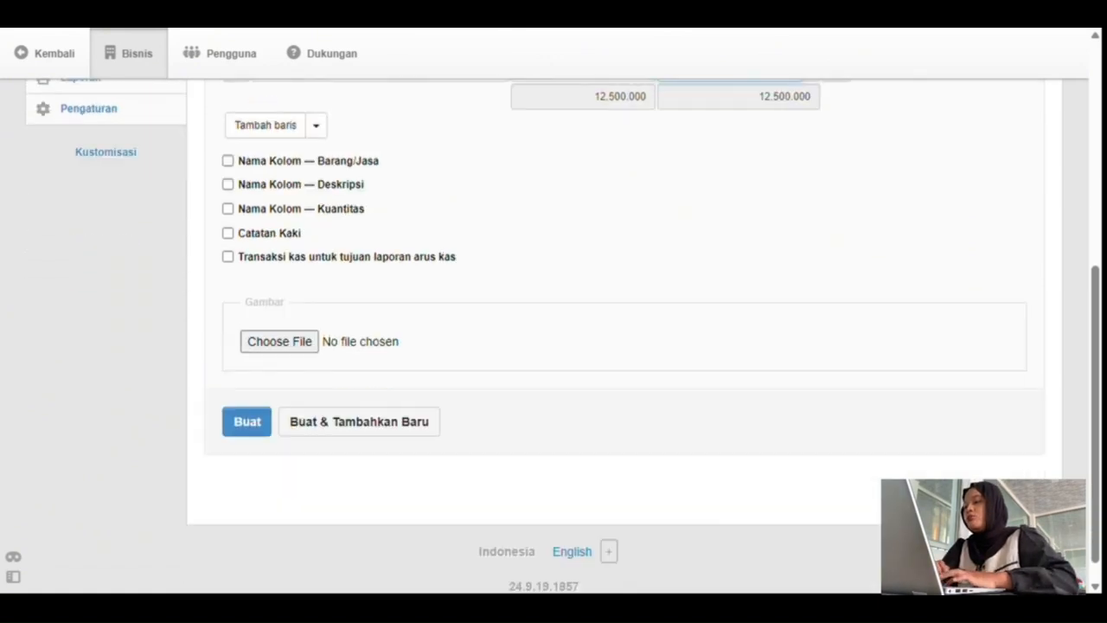
key("Return")
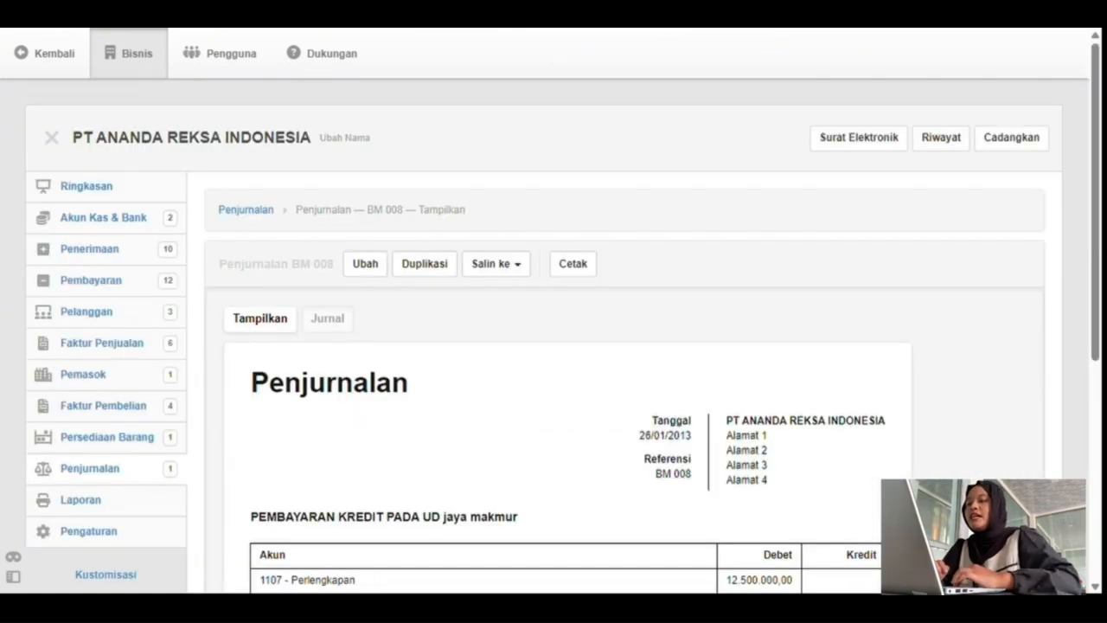
scroll(562, 346, "down", 3)
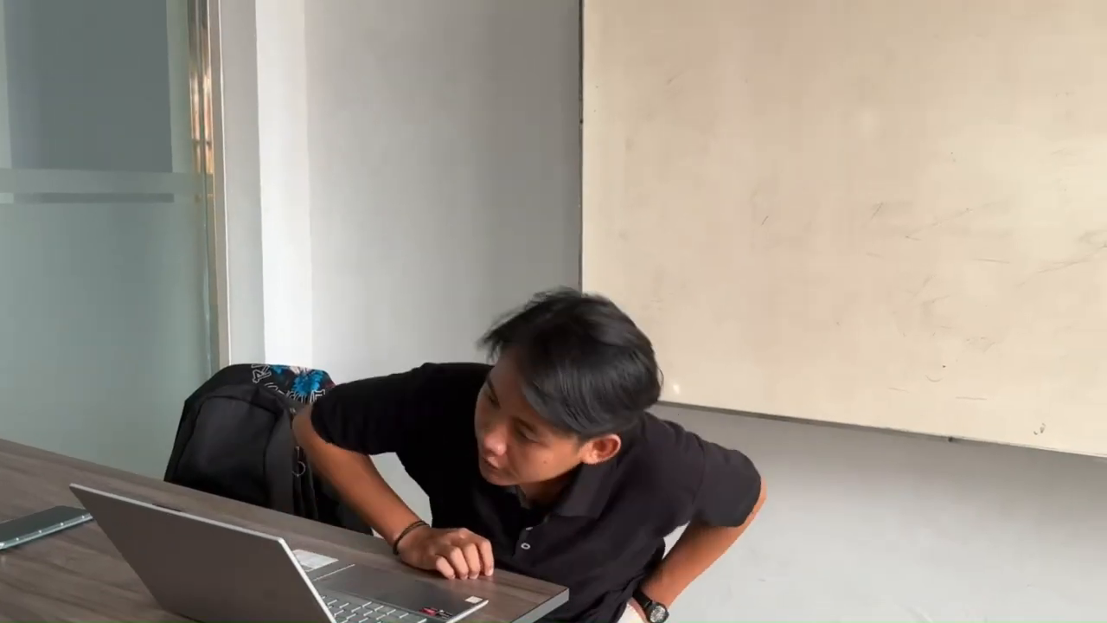